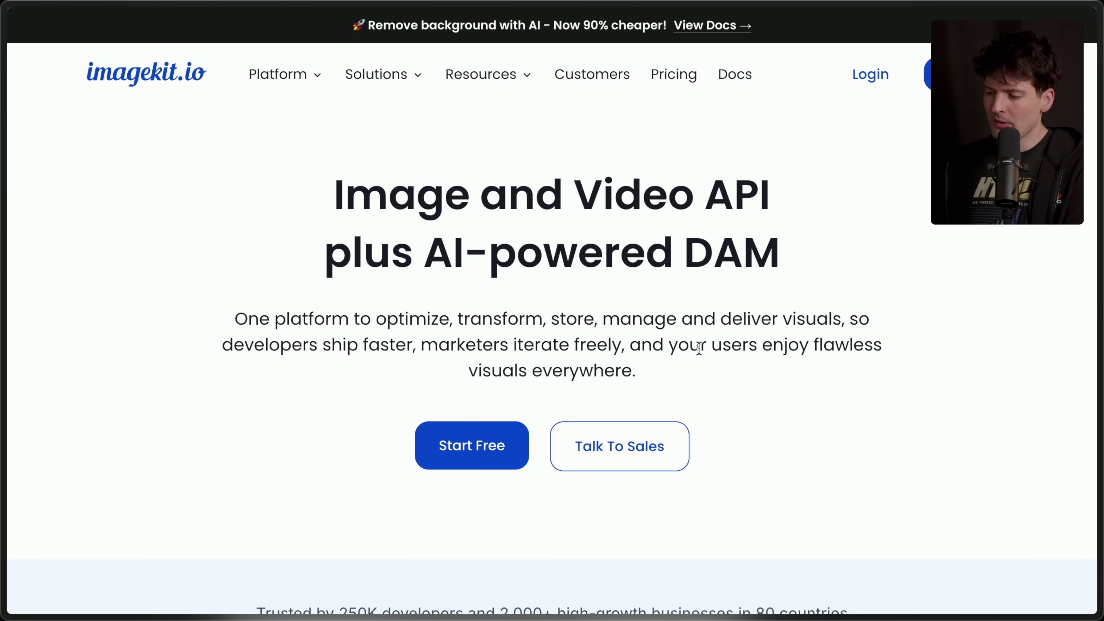
- Open the Image Transformation docs and select the example URL's endpoint
mouse_move(1100, 348)
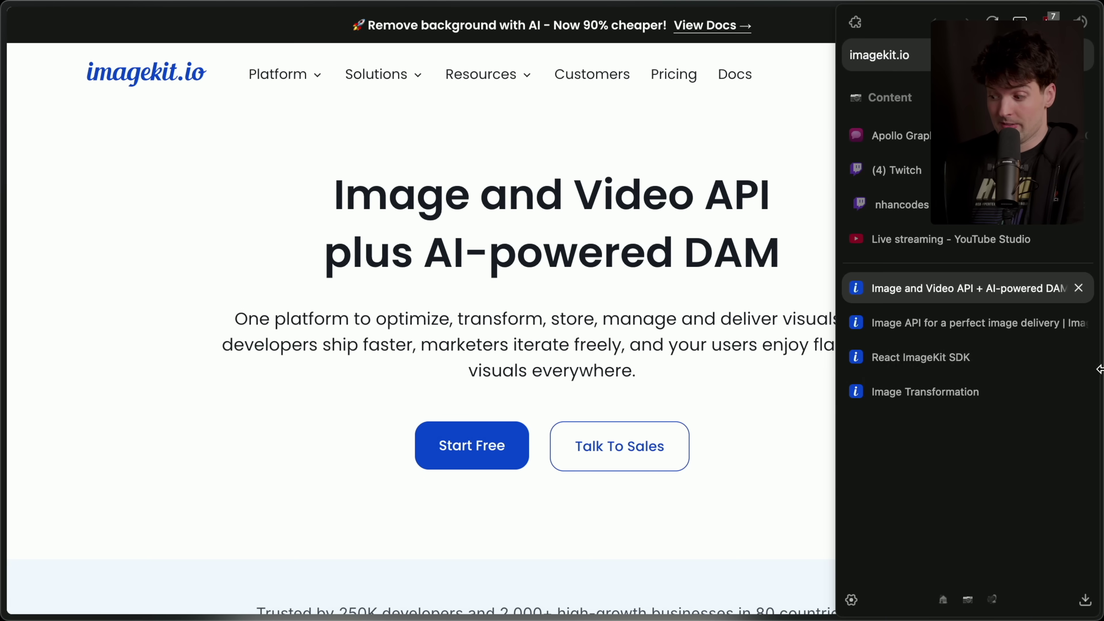
left_click(938, 385)
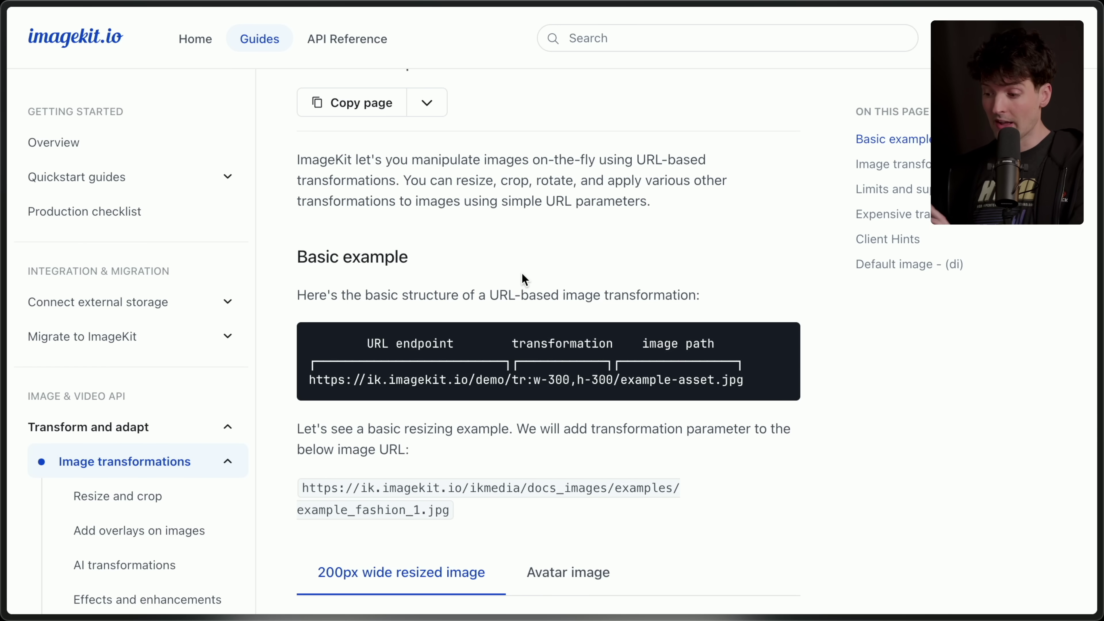
scroll(522, 272, "down", 2)
left_click_drag(510, 324, 281, 323)
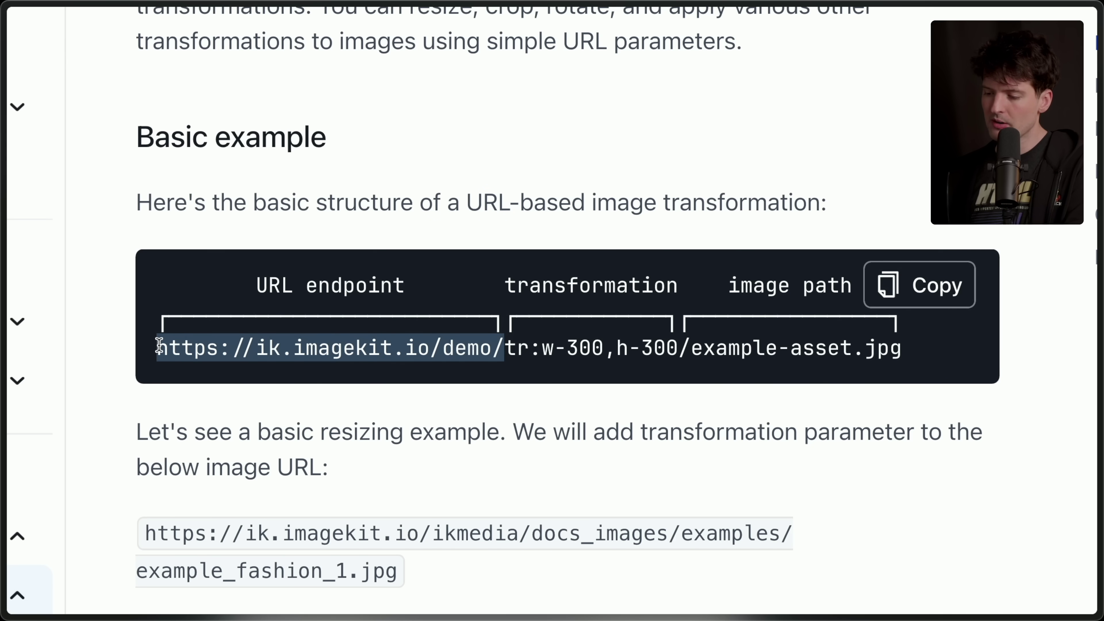
left_click(505, 347)
- Highlight the tr:w-300,h-300 transformation and the file public URL in the example URL
left_click_drag(504, 347, 944, 351)
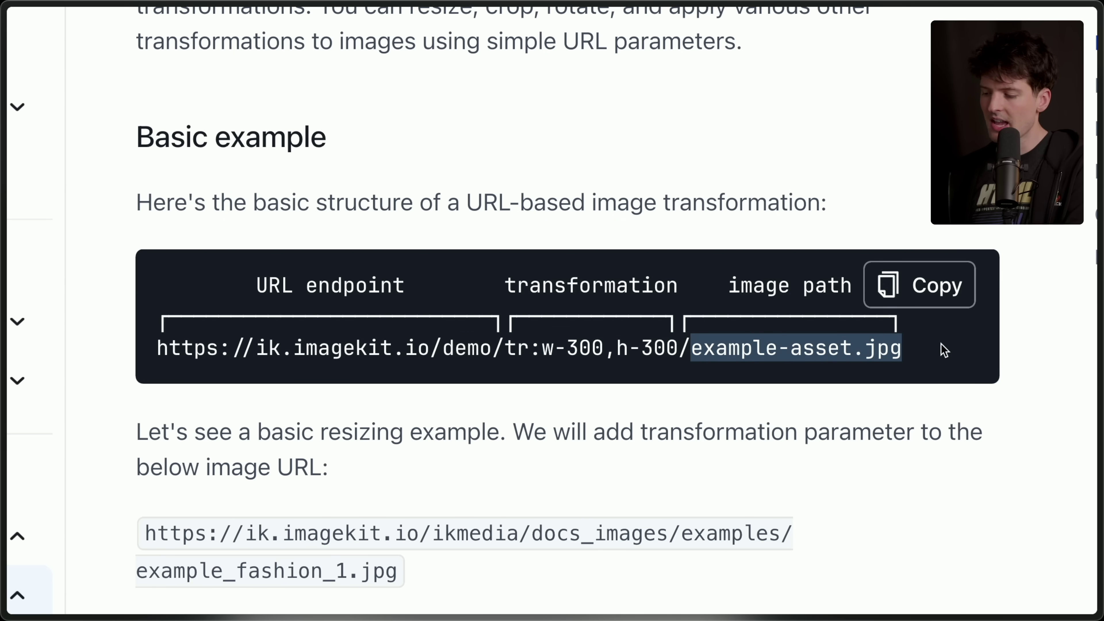
mouse_move(953, 357)
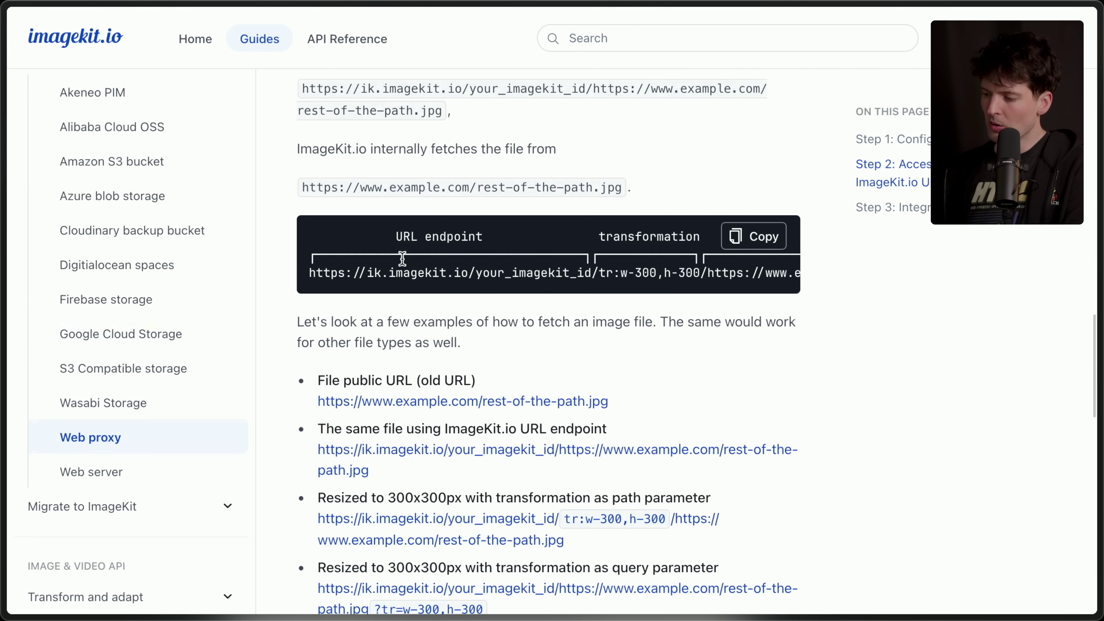
scroll(678, 271, "right", 5)
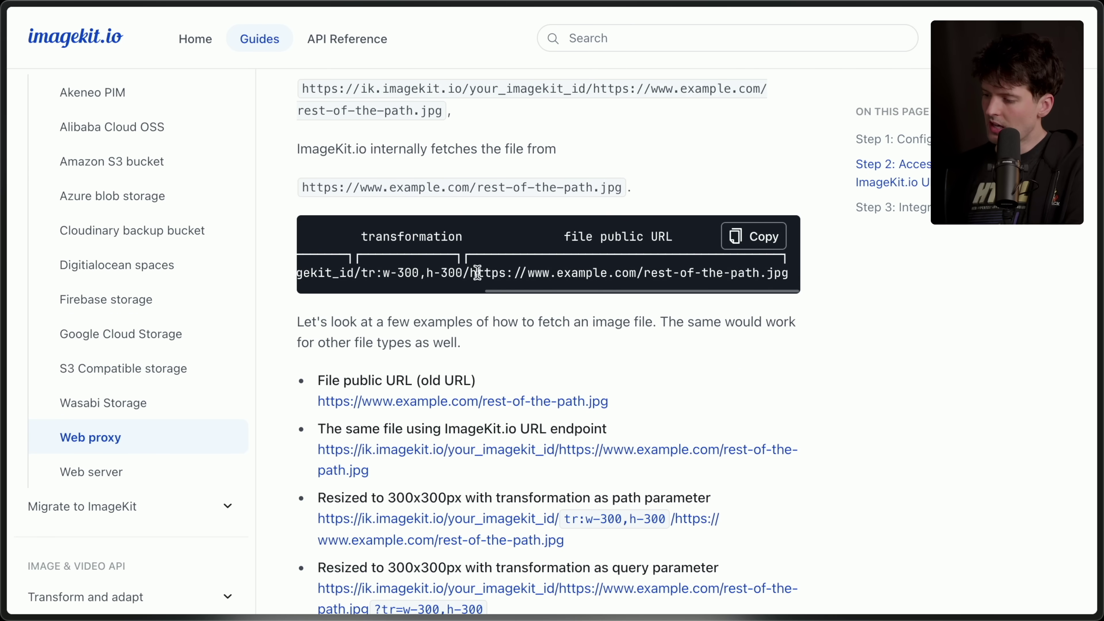
left_click_drag(468, 272, 839, 279)
left_click(778, 273)
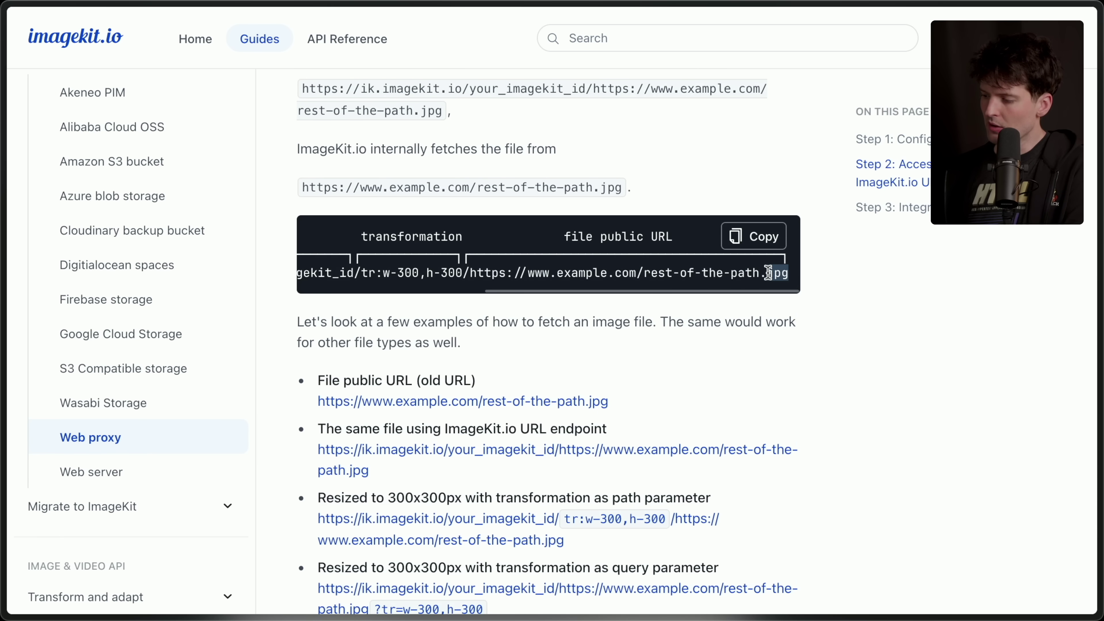
left_click(469, 273)
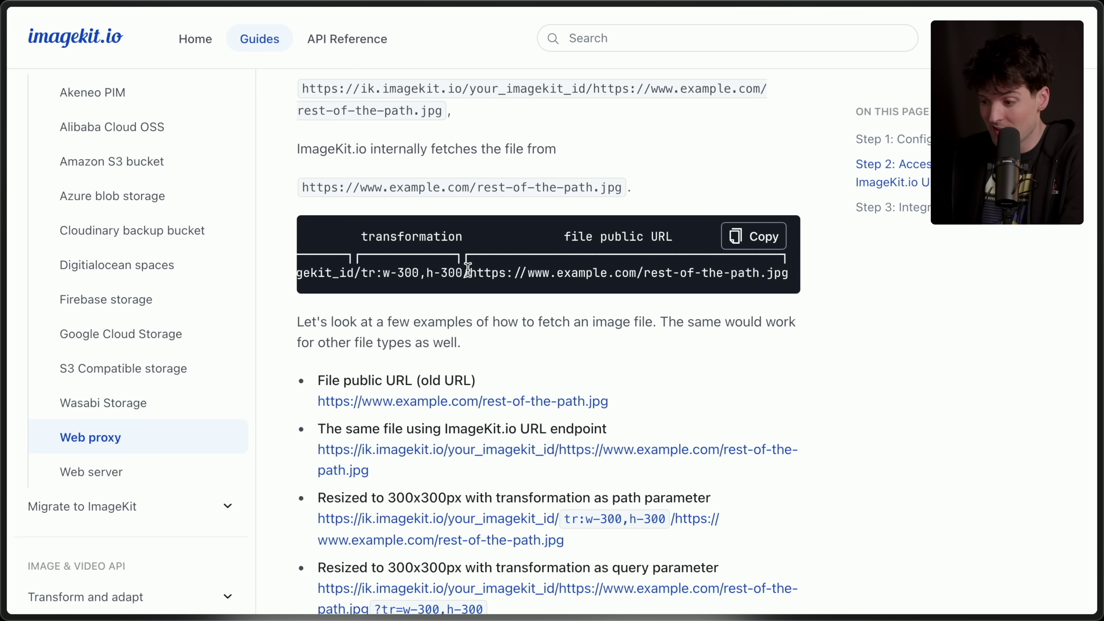
scroll(229, 348, "up", 6)
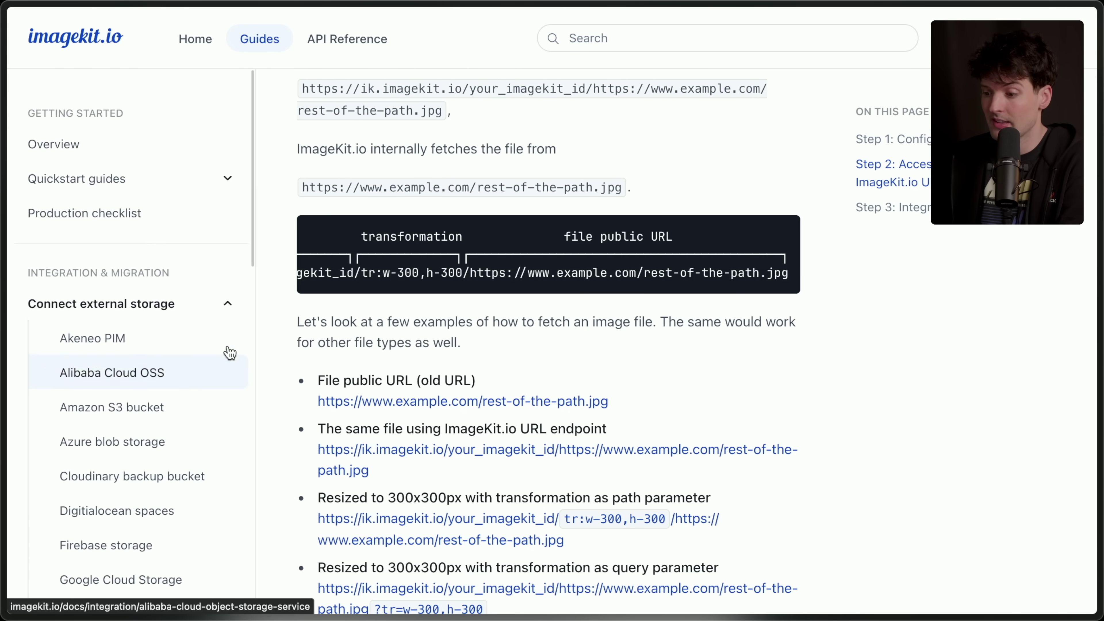
- Browse Connect external storage and Transform and adapt to reach the Video transformations guide
left_click(227, 313)
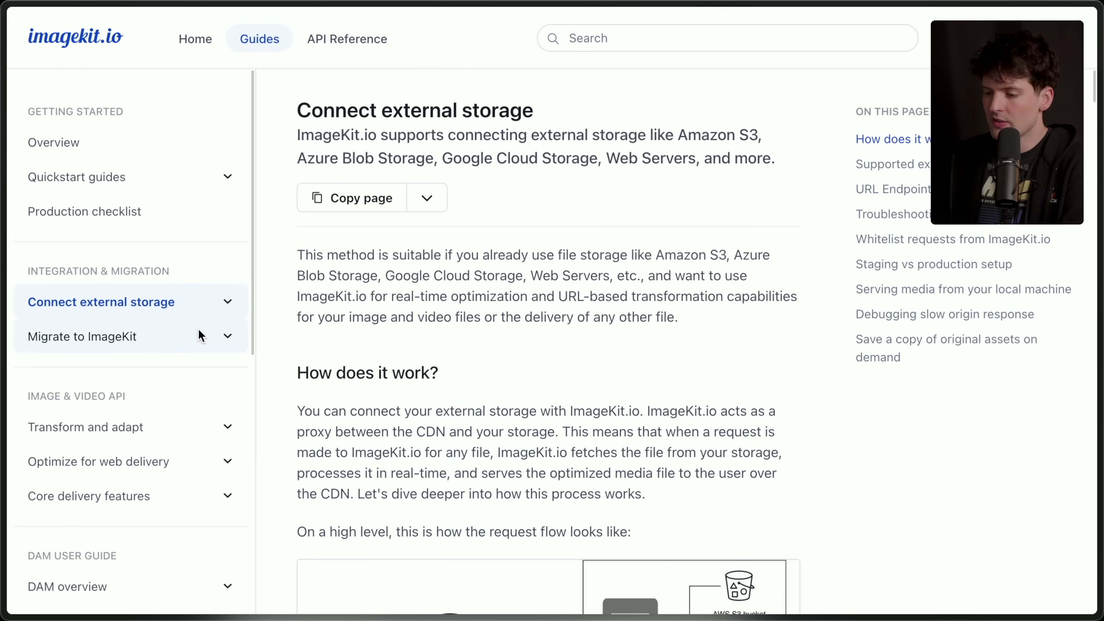
left_click(169, 432)
left_click(167, 491)
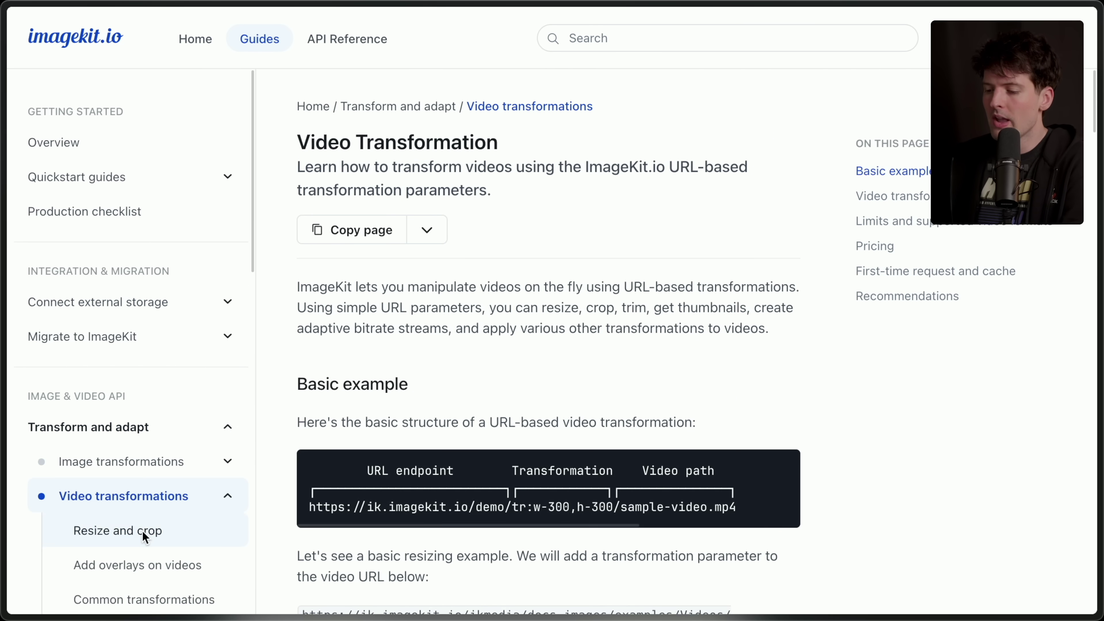
scroll(142, 532, "down", 2)
scroll(142, 531, "down", 3)
scroll(465, 438, "down", 10)
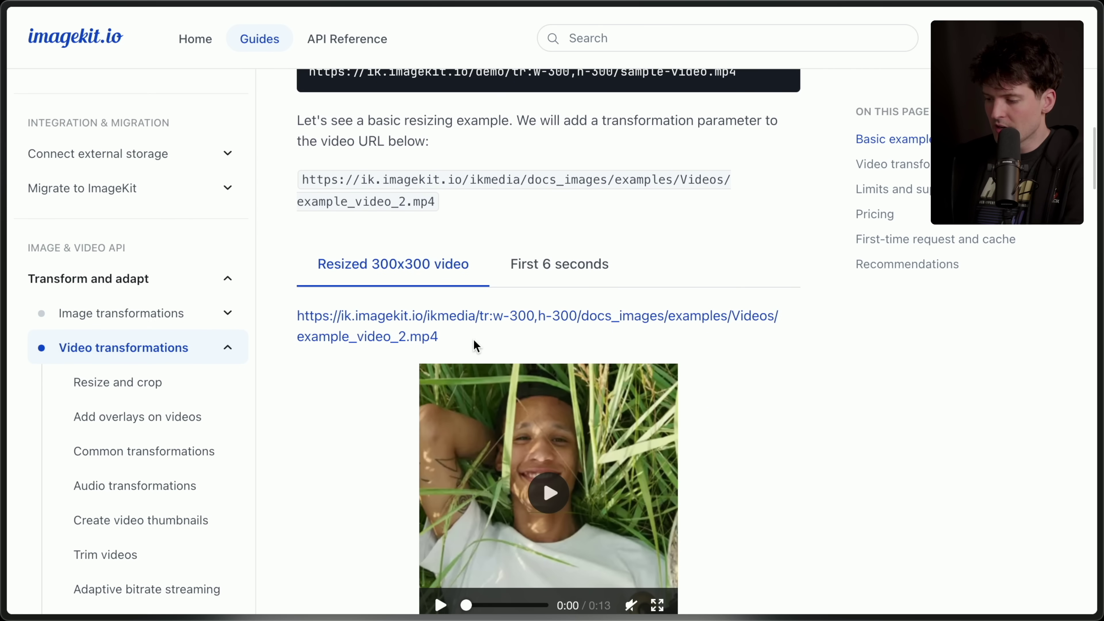
- Highlight the resized 300x300 video URL and the video thumbnail URL examples
left_click_drag(476, 346, 266, 301)
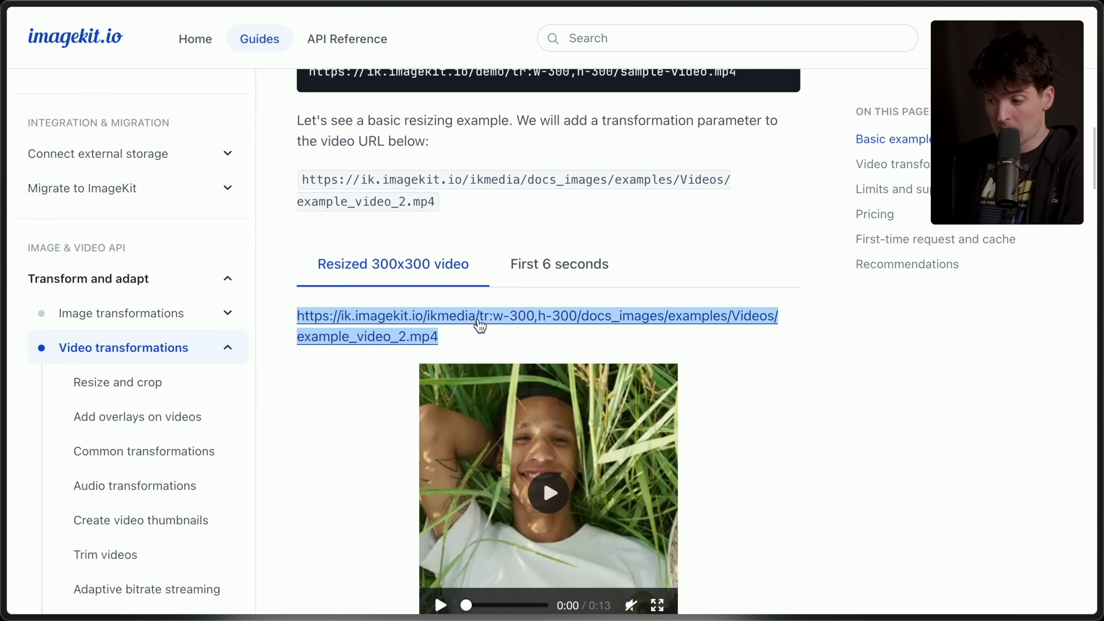
scroll(476, 334, "down", 5)
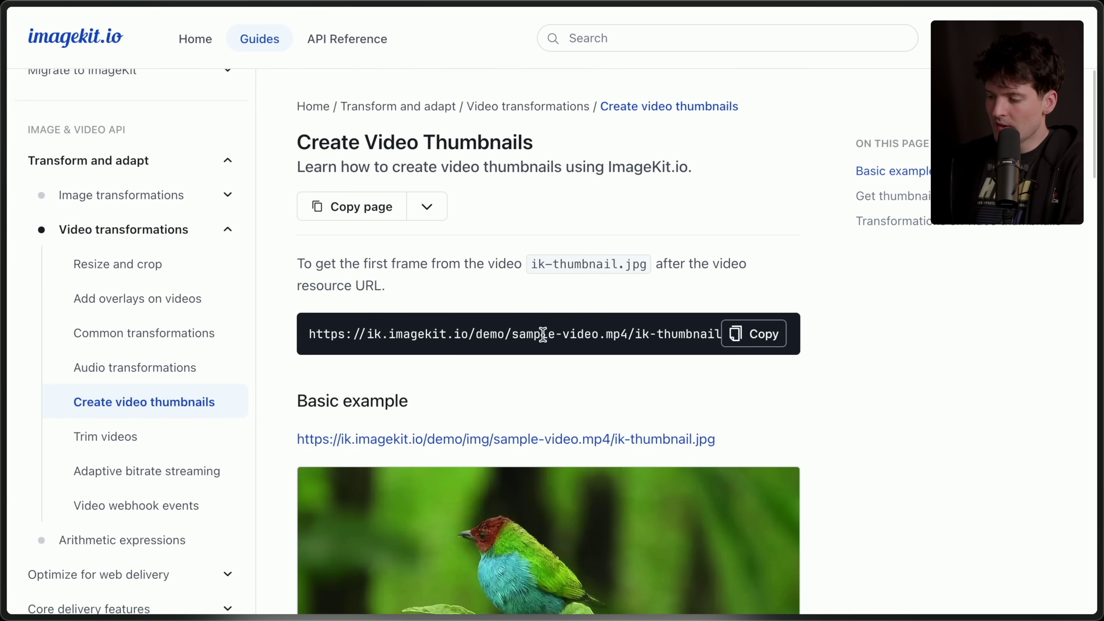
scroll(572, 332, "down", 5)
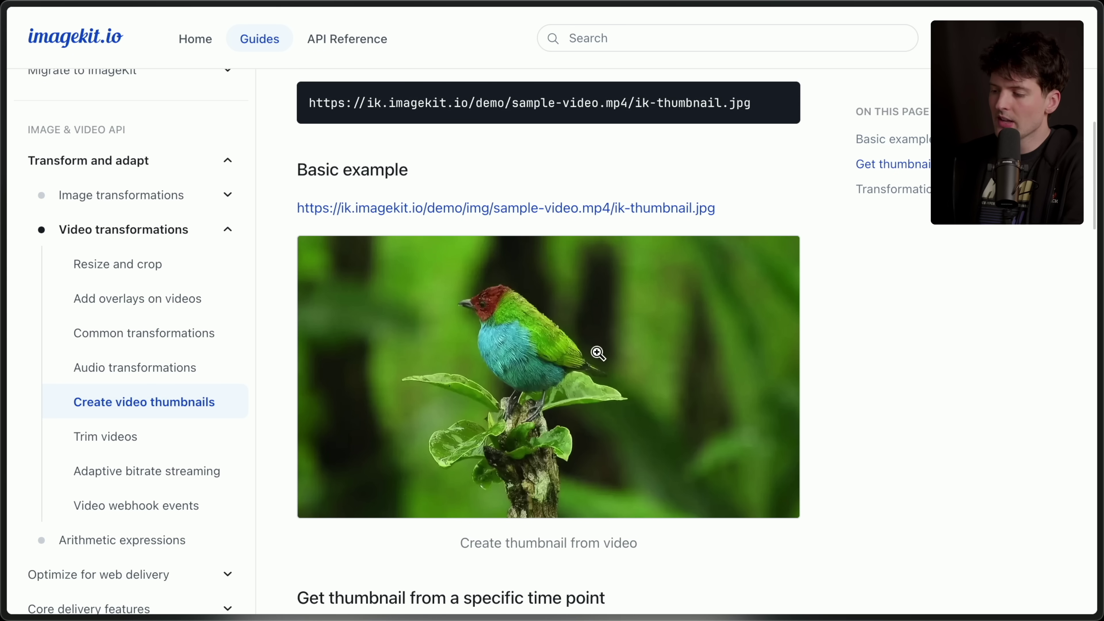
left_click_drag(757, 212, 308, 92)
left_click(297, 116)
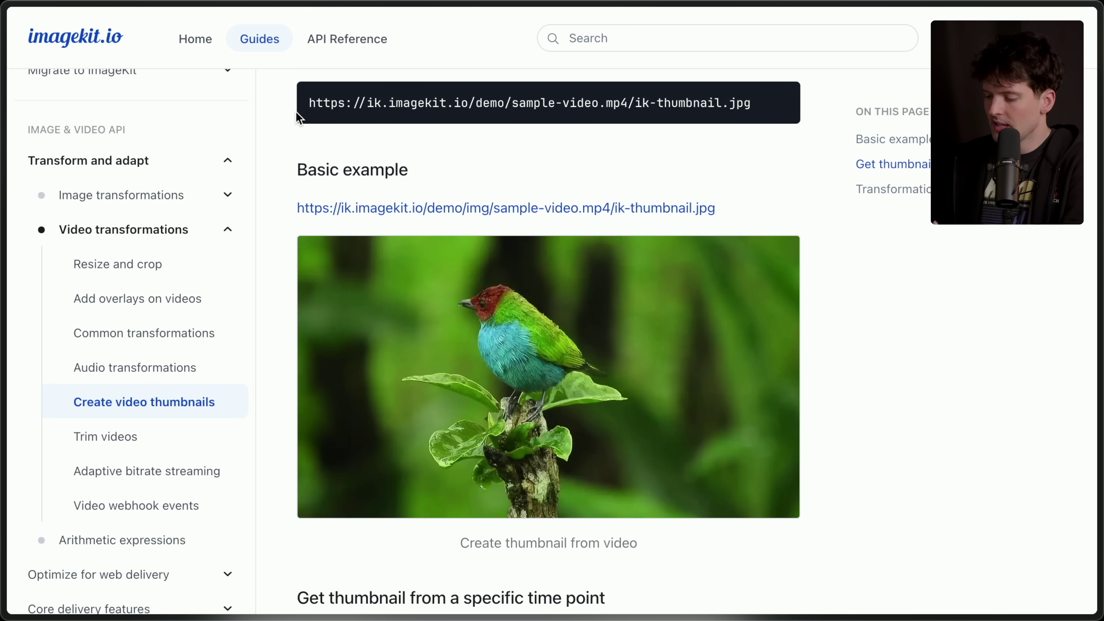
scroll(297, 116, "down", 20)
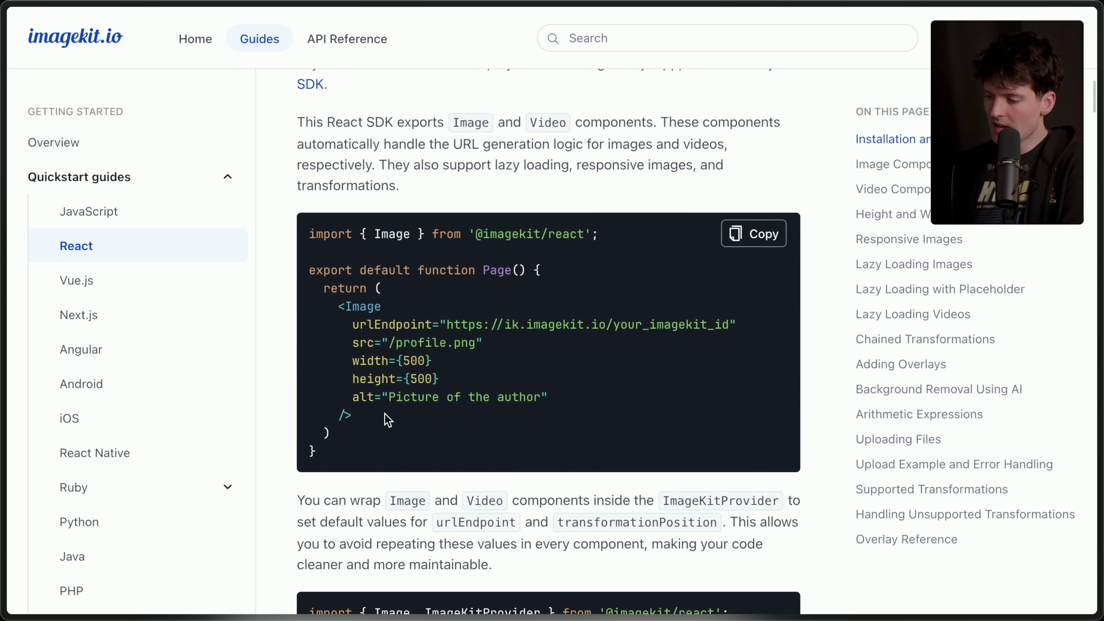
- Highlight the React quickstart's Image component and Video component code samples
left_click_drag(382, 421, 271, 297)
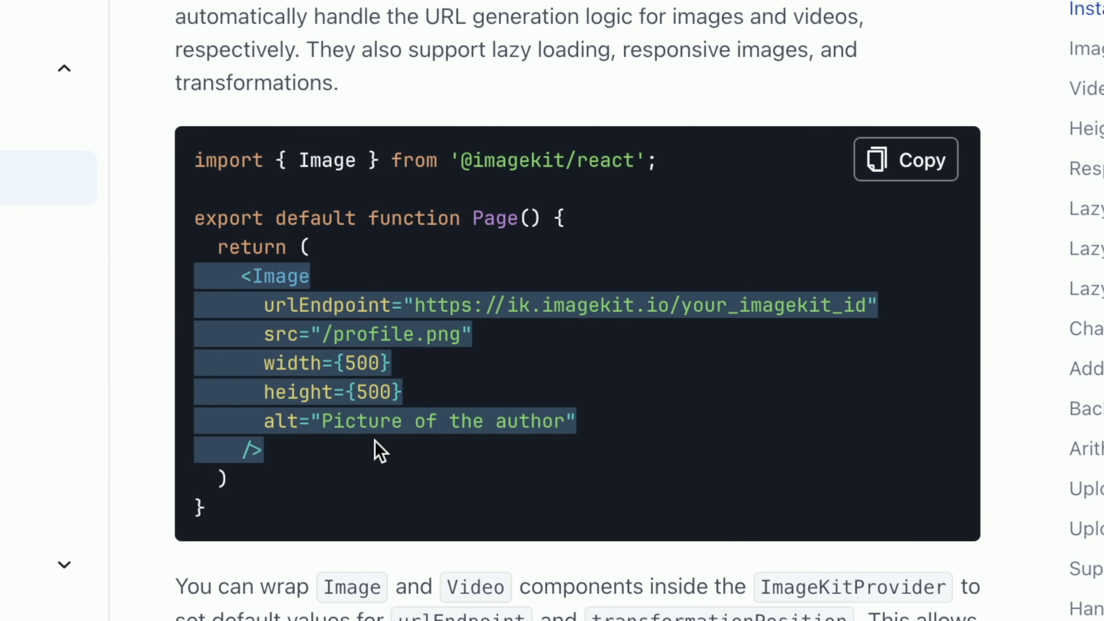
left_click(378, 450)
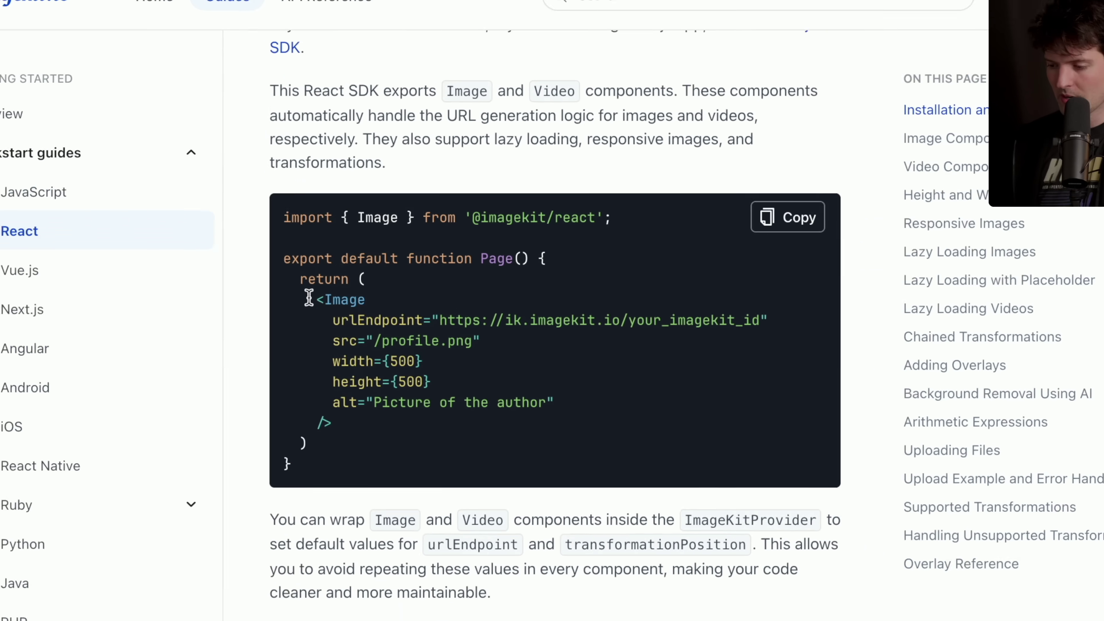
left_click_drag(308, 298, 340, 428)
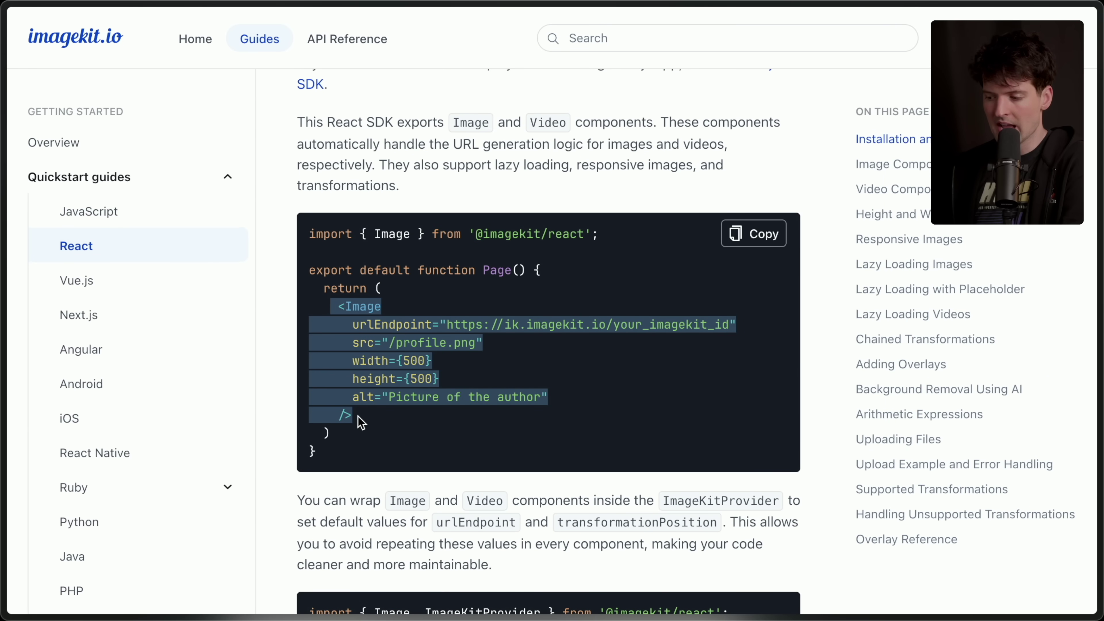
left_click(382, 420)
scroll(369, 348, "down", 10)
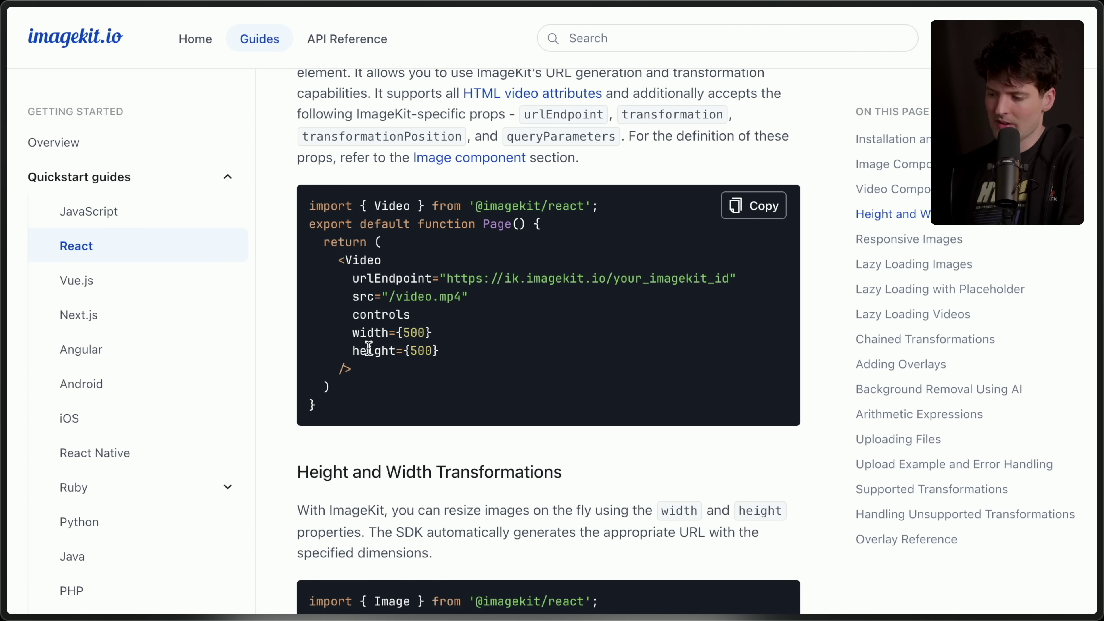
left_click_drag(332, 406, 303, 202)
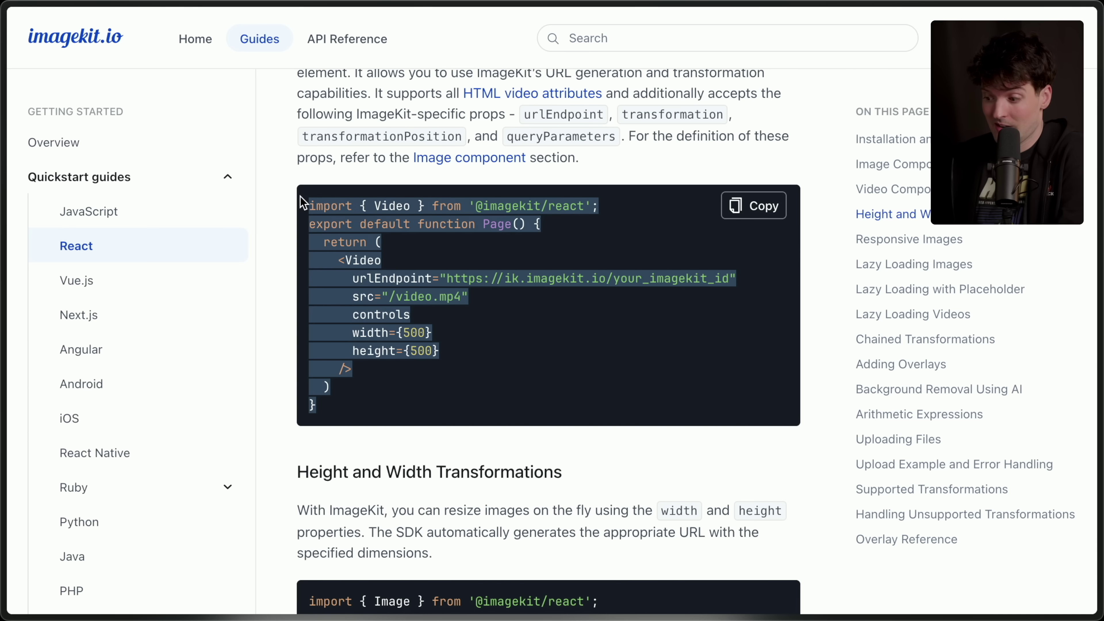
left_click(478, 420)
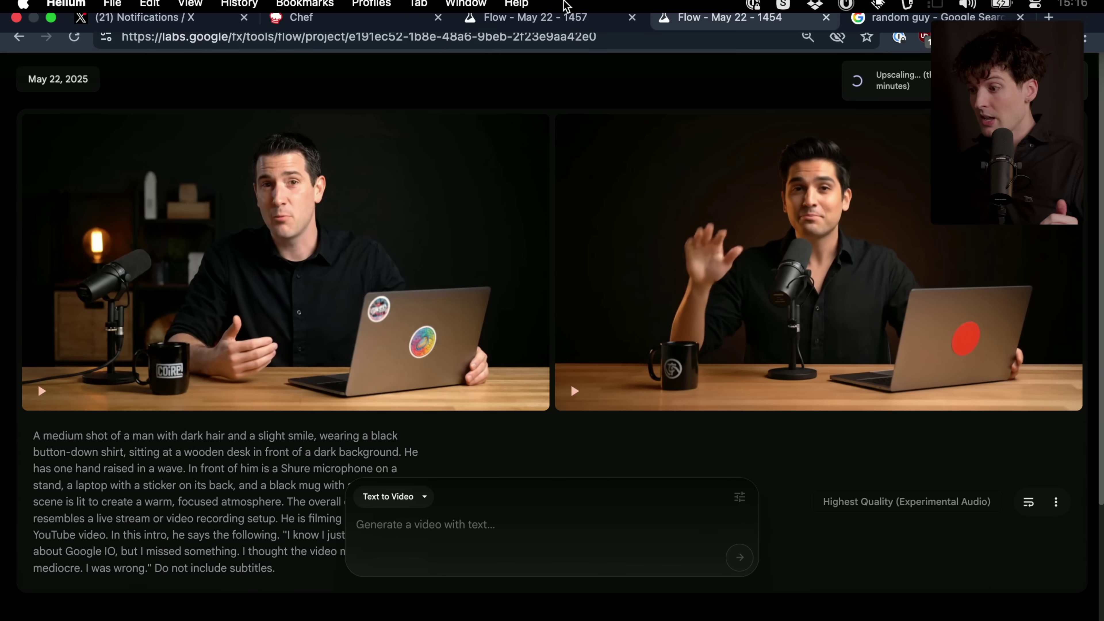
- On X, read the Veo 3 leaderboard post's opening paragraphs, then open the Google's Veo 3 post
key("ctrl+Left")
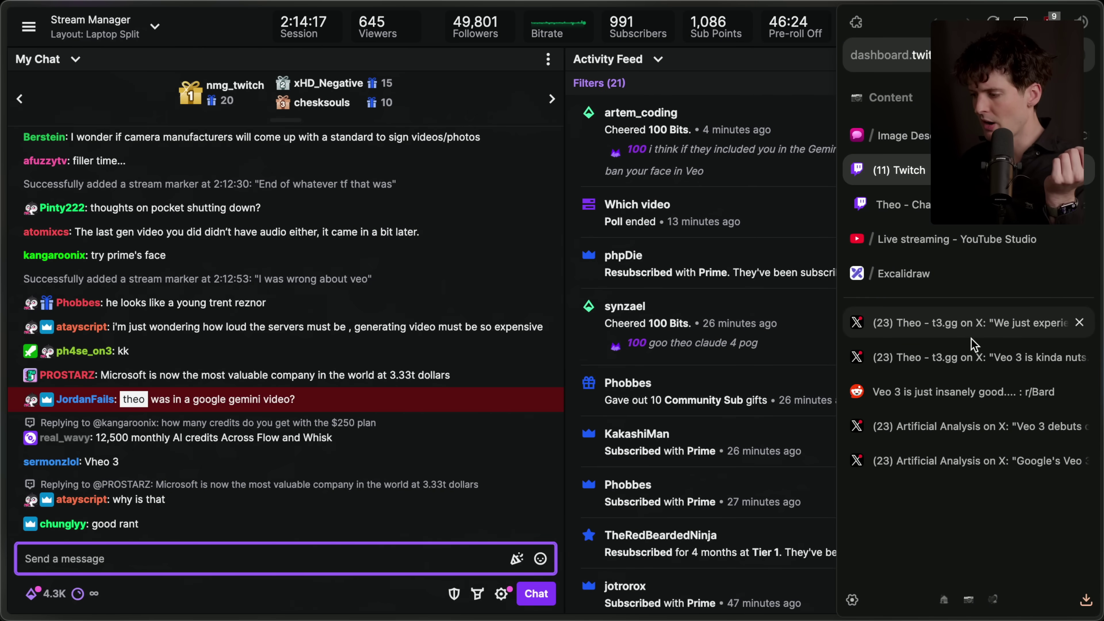
left_click(945, 429)
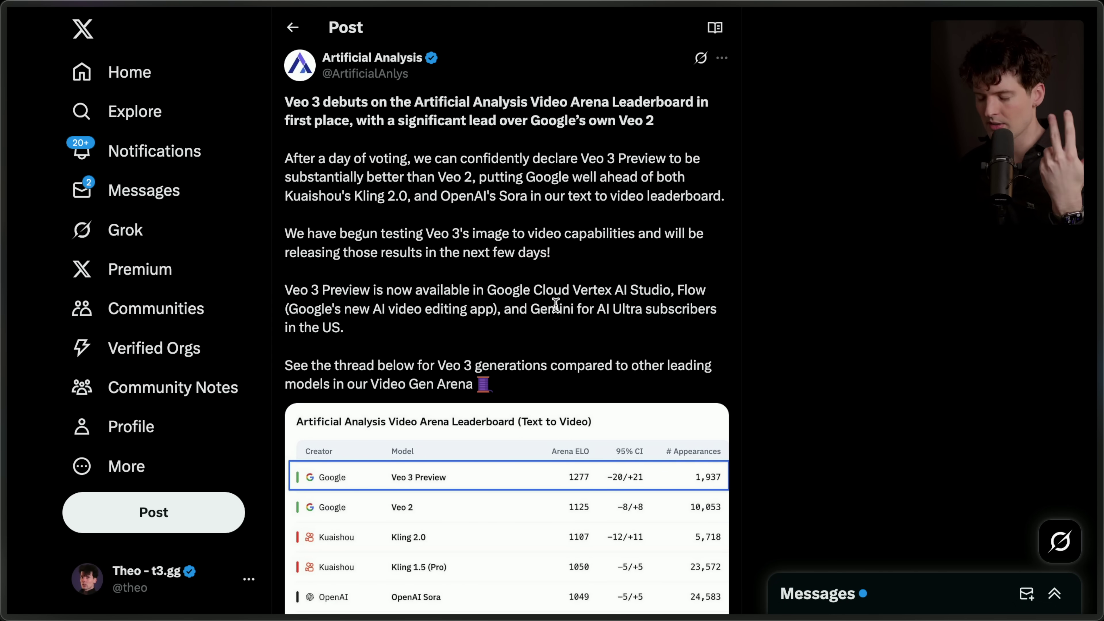
left_click_drag(283, 102, 540, 353)
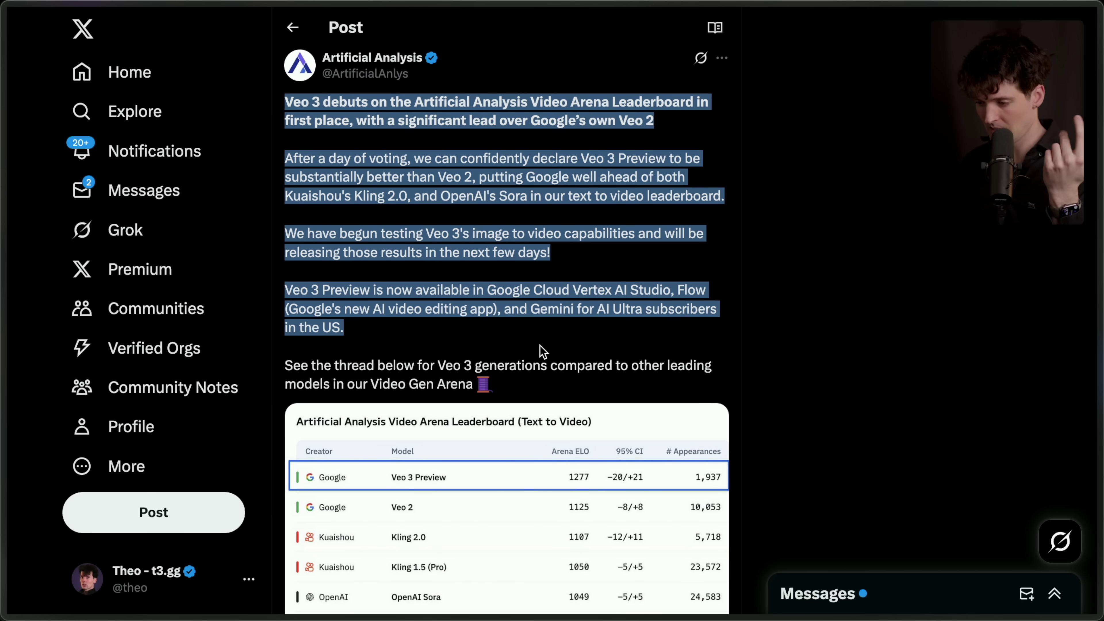
left_click(540, 348)
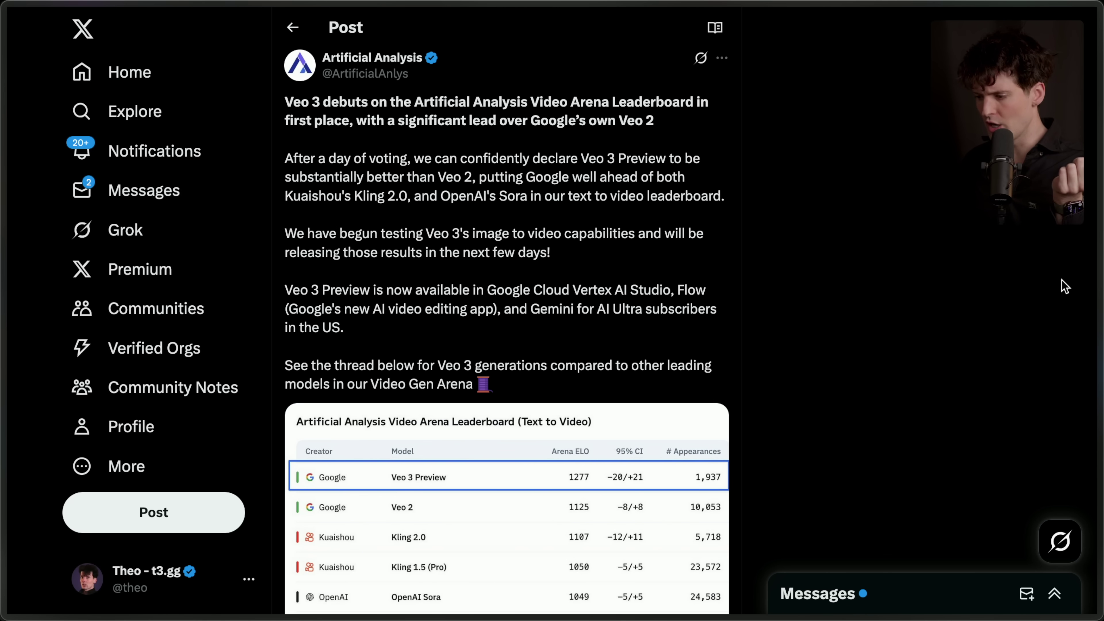
mouse_move(1065, 286)
left_click(925, 462)
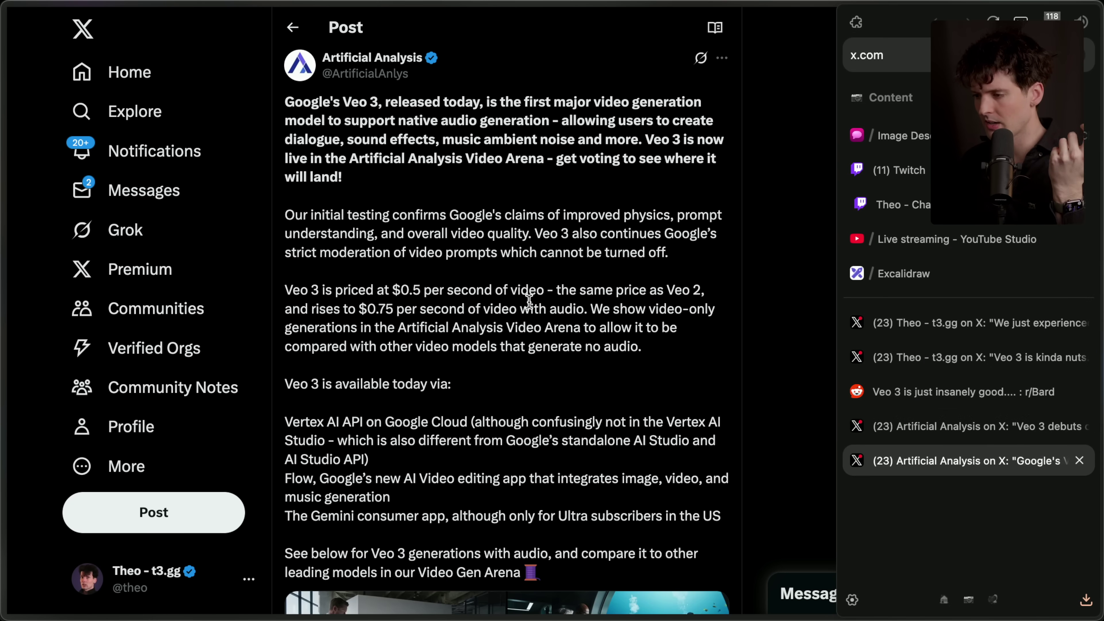
- Highlight the $0.5 per second and $0.75 with-audio Veo 3 prices in the post
scroll(504, 378, "down", 3)
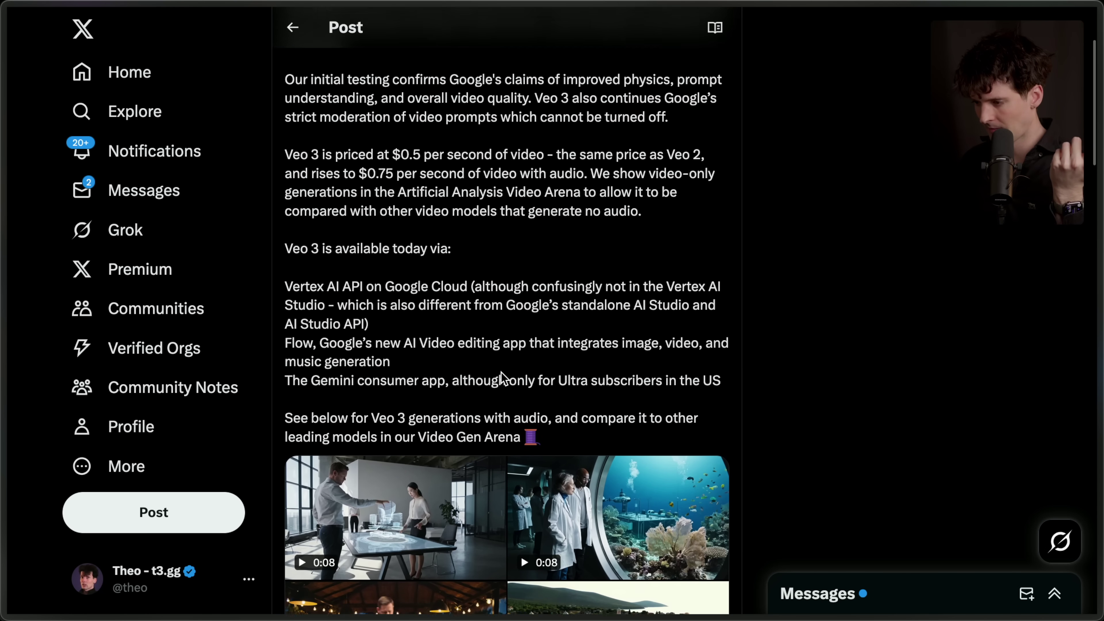
left_click_drag(393, 150, 421, 149)
left_click(421, 149)
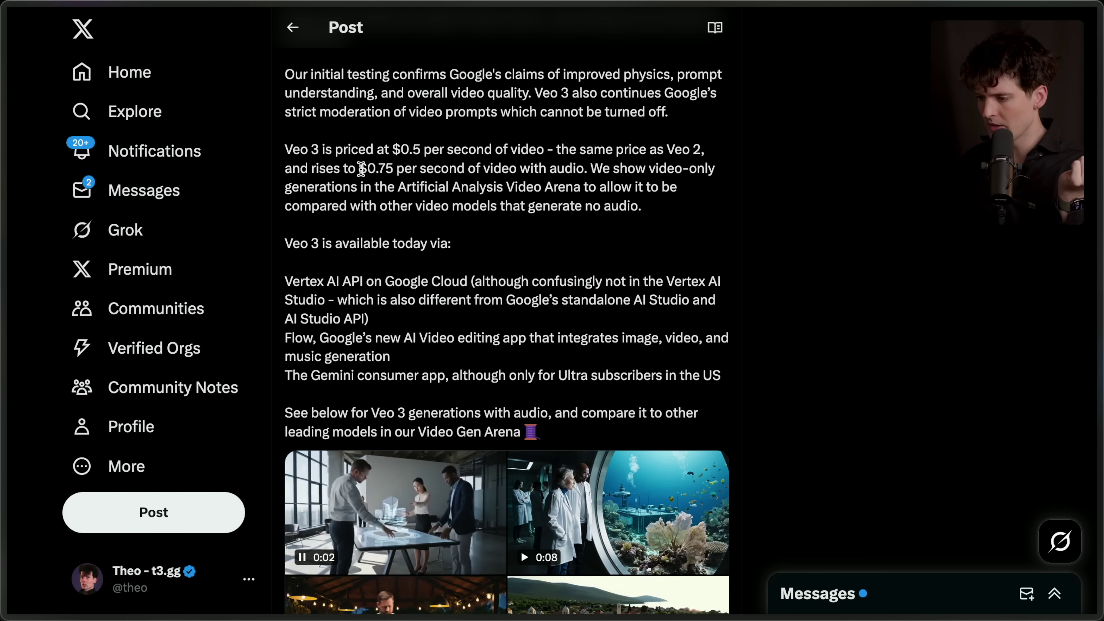
left_click_drag(360, 169, 393, 170)
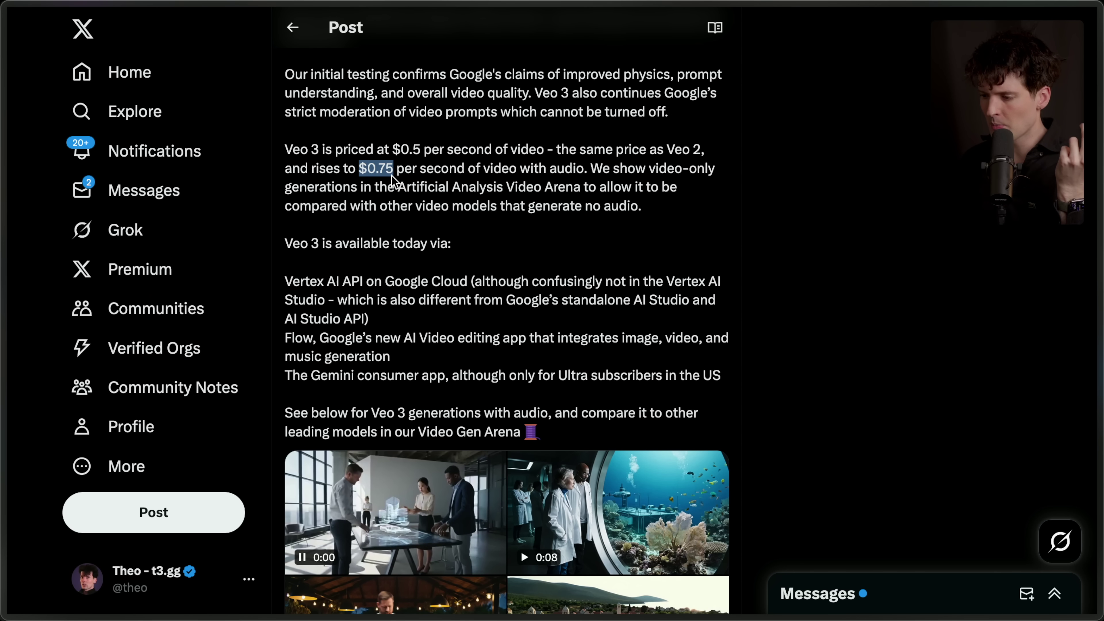
left_click(423, 174)
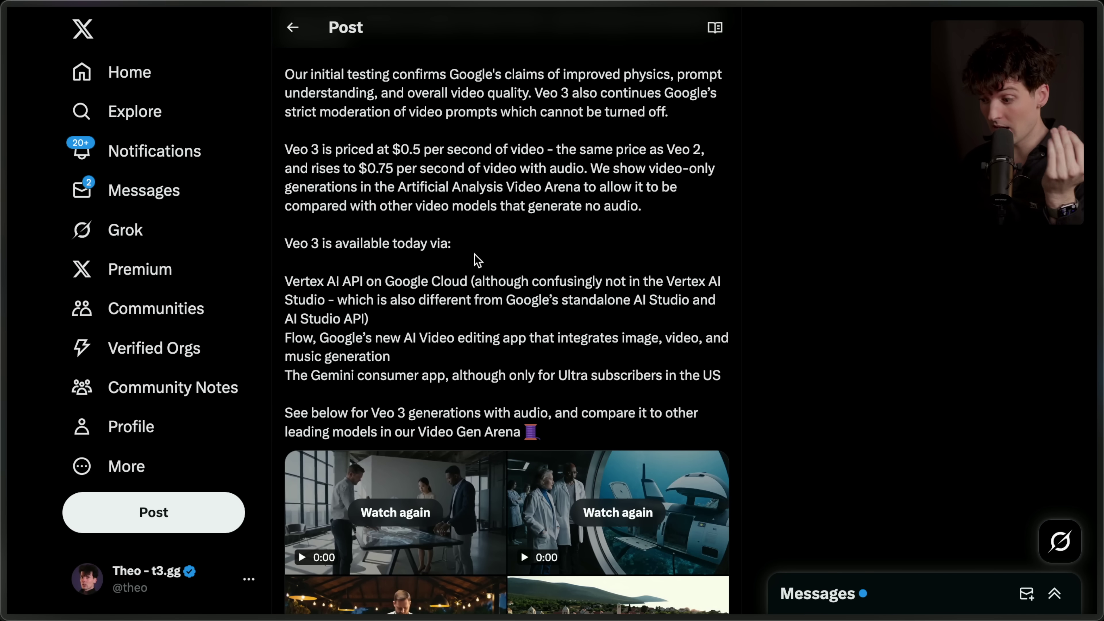
scroll(478, 260, "down", 4)
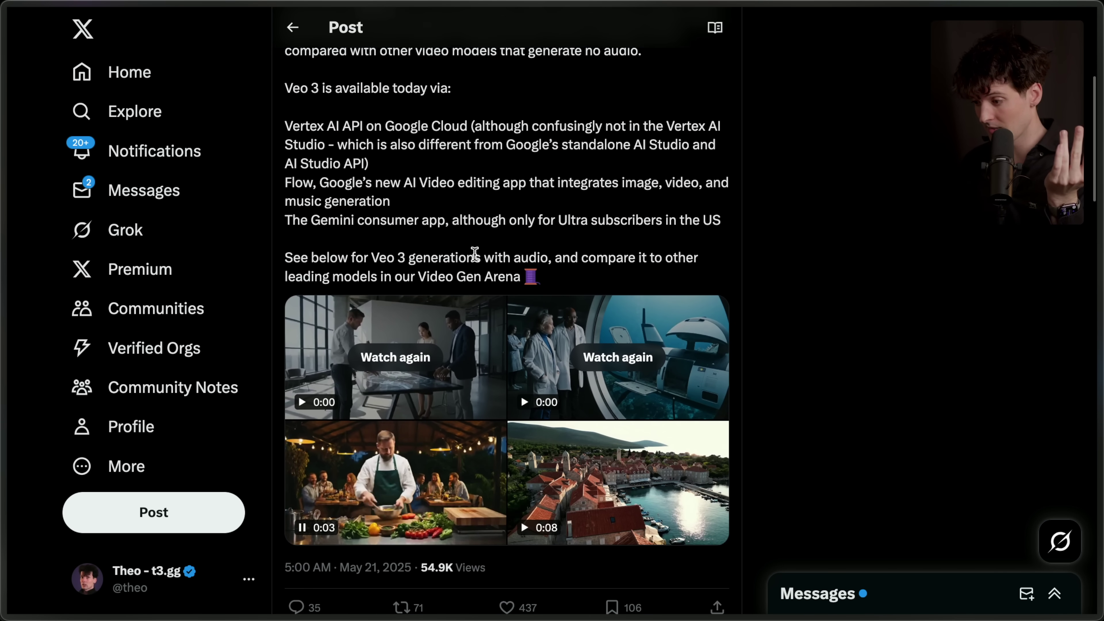
- Switch to the 'Veo 3 is kinda nuts' post on X
key("ctrl+Tab")
mouse_move(1006, 385)
left_click(999, 363)
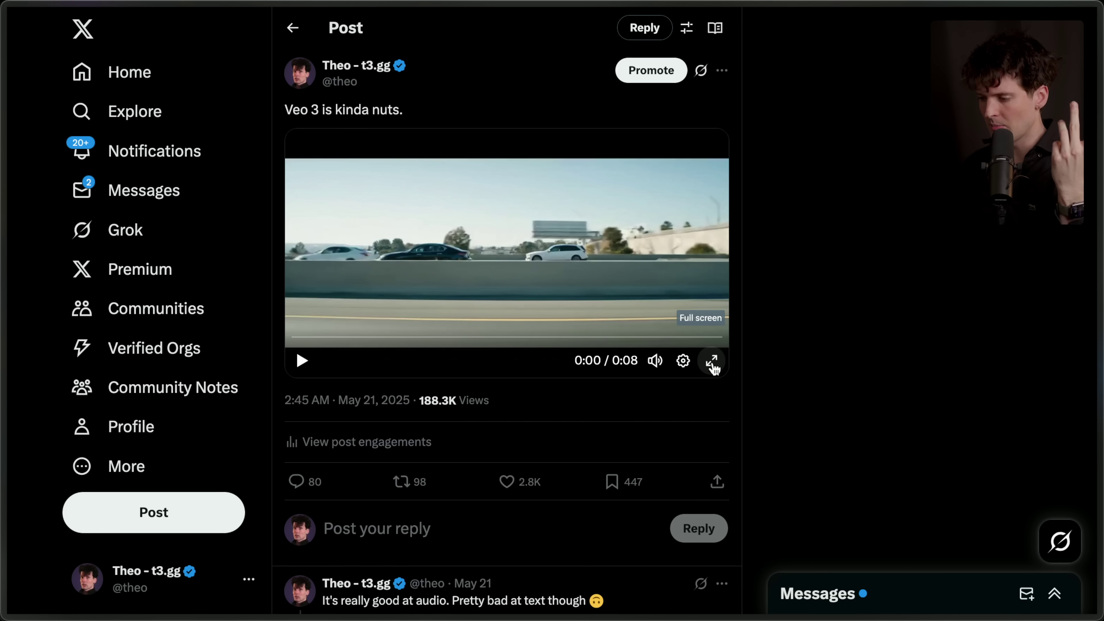
- Rewind the reply's 8-second café video and watch it full screen
scroll(711, 367, "down", 10)
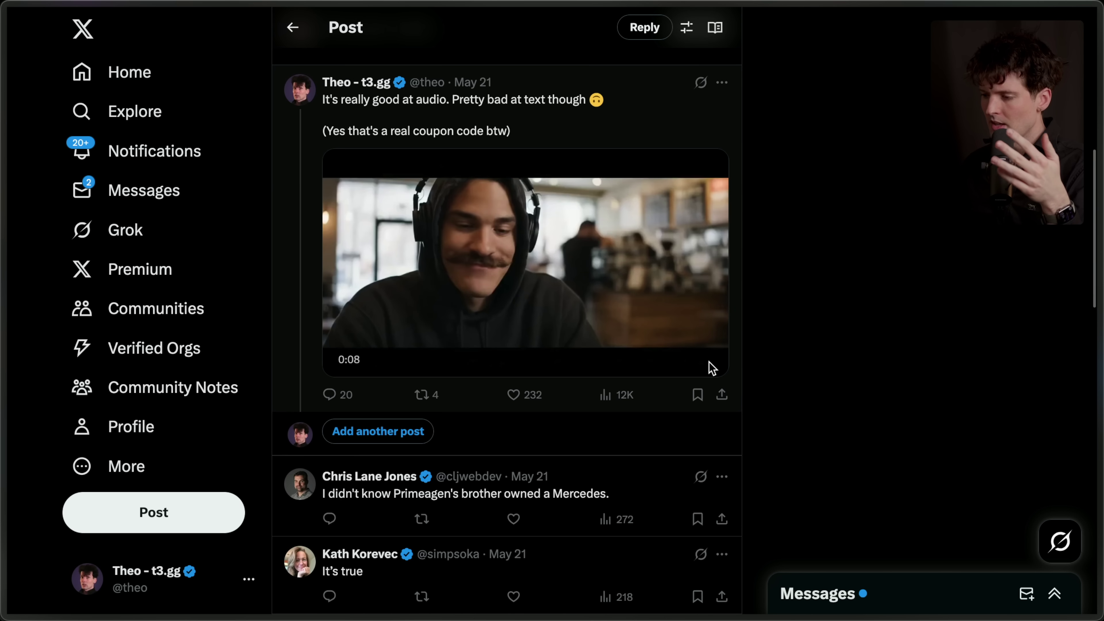
left_click(320, 337)
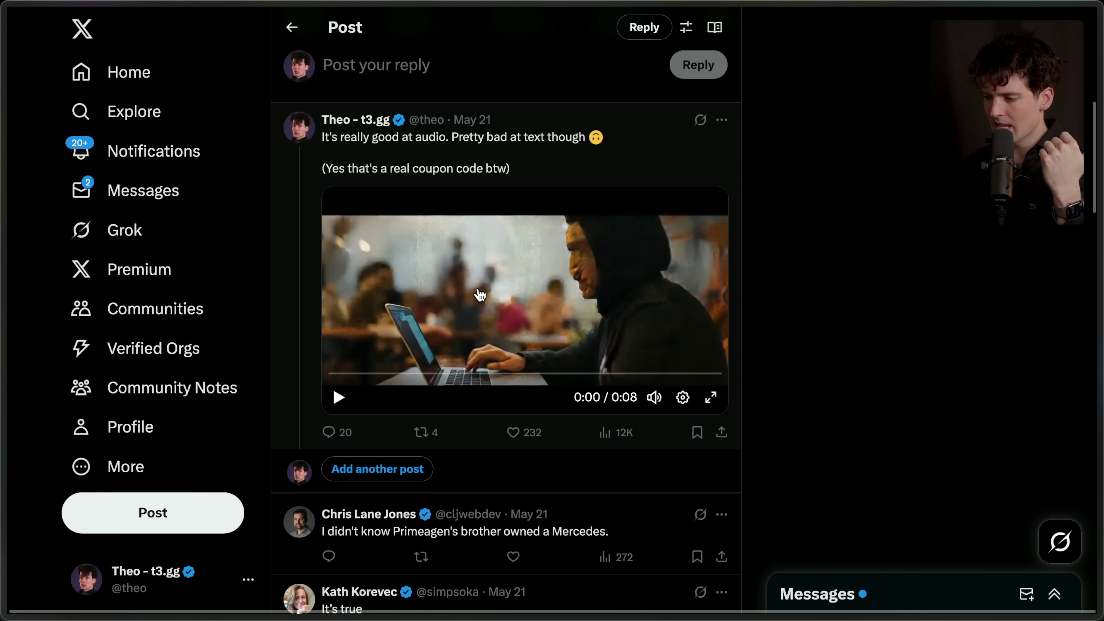
left_click(711, 399)
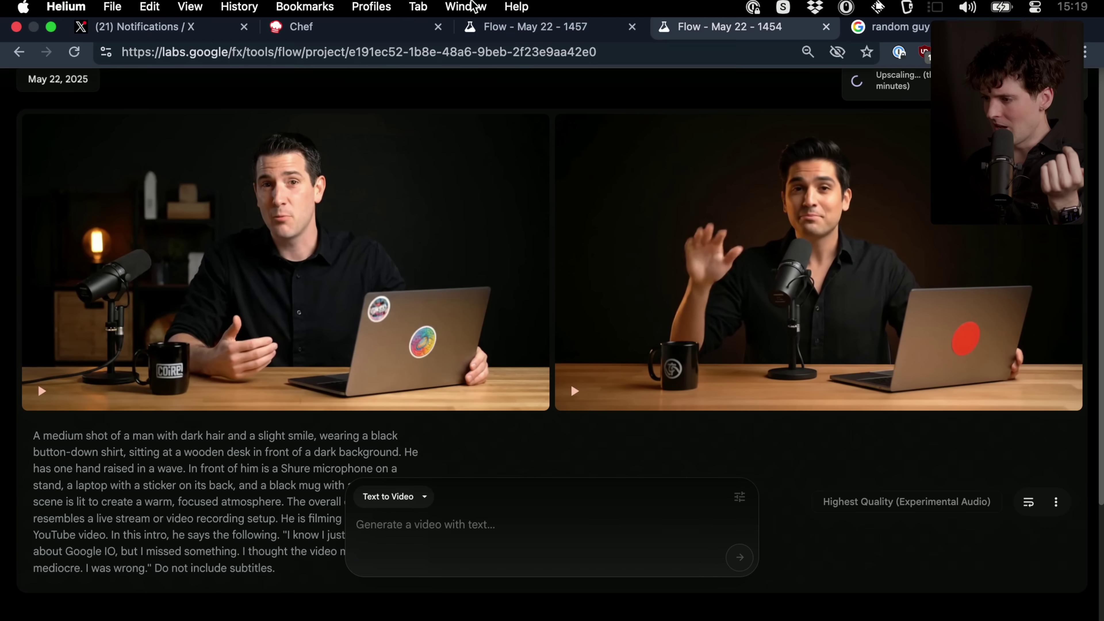
- Switch to the May 22 - 1457 Flow project and select the bathrobe selfie prompt text
left_click(539, 38)
mouse_move(300, 305)
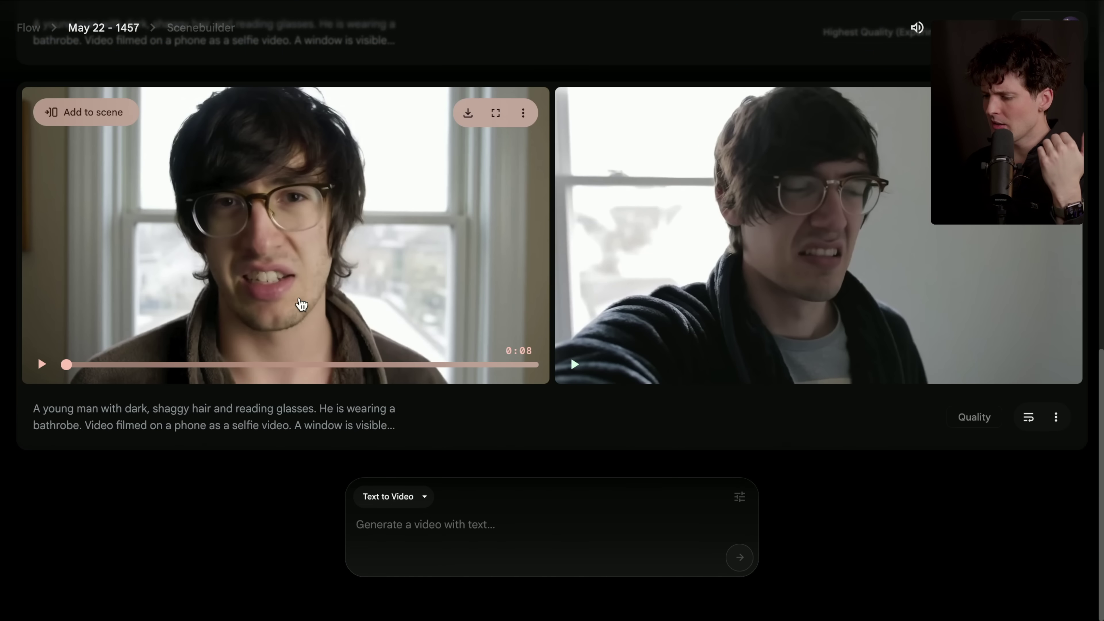
scroll(452, 74, "up", 10)
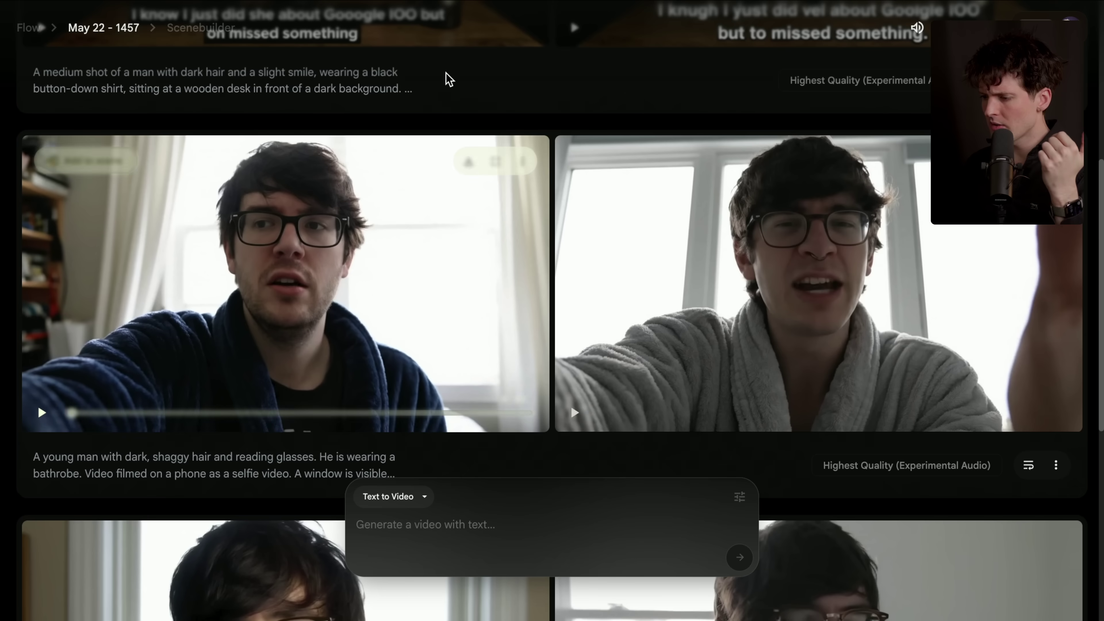
scroll(449, 79, "down", 10)
mouse_move(298, 489)
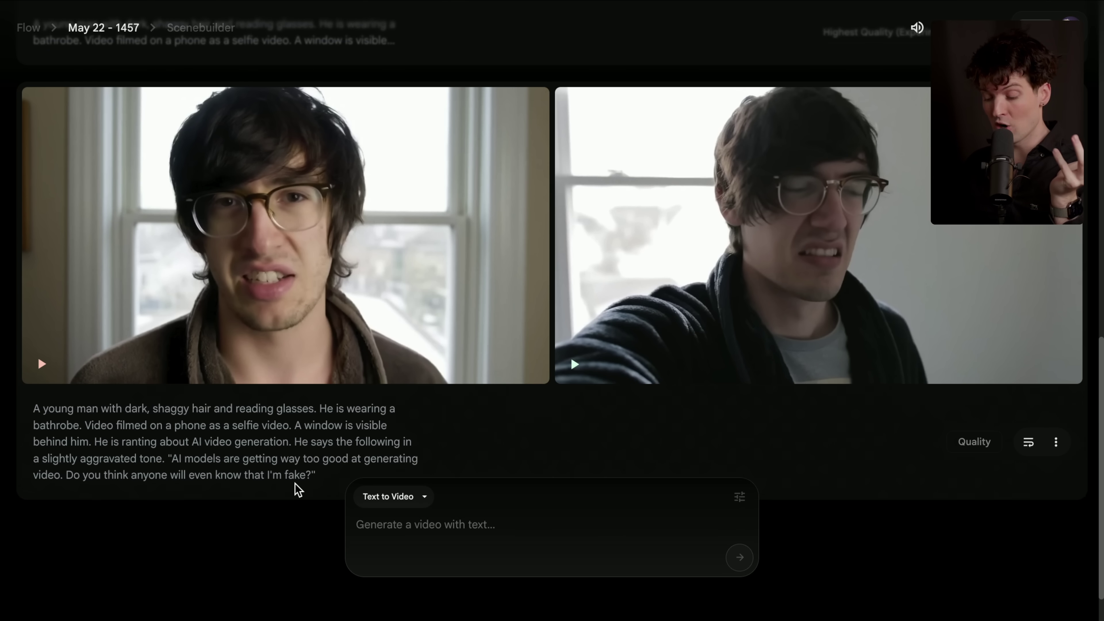
left_click_drag(33, 410, 335, 495)
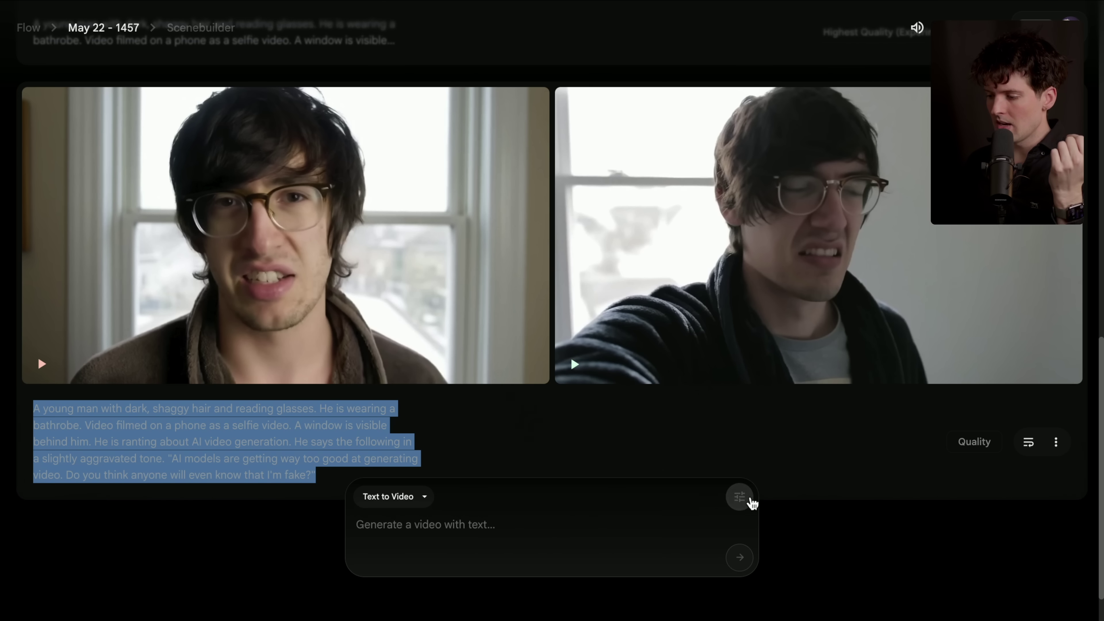
left_click(514, 526)
- Review the Quality dropdown options in the generation settings, leaving Quality selected
left_click(740, 497)
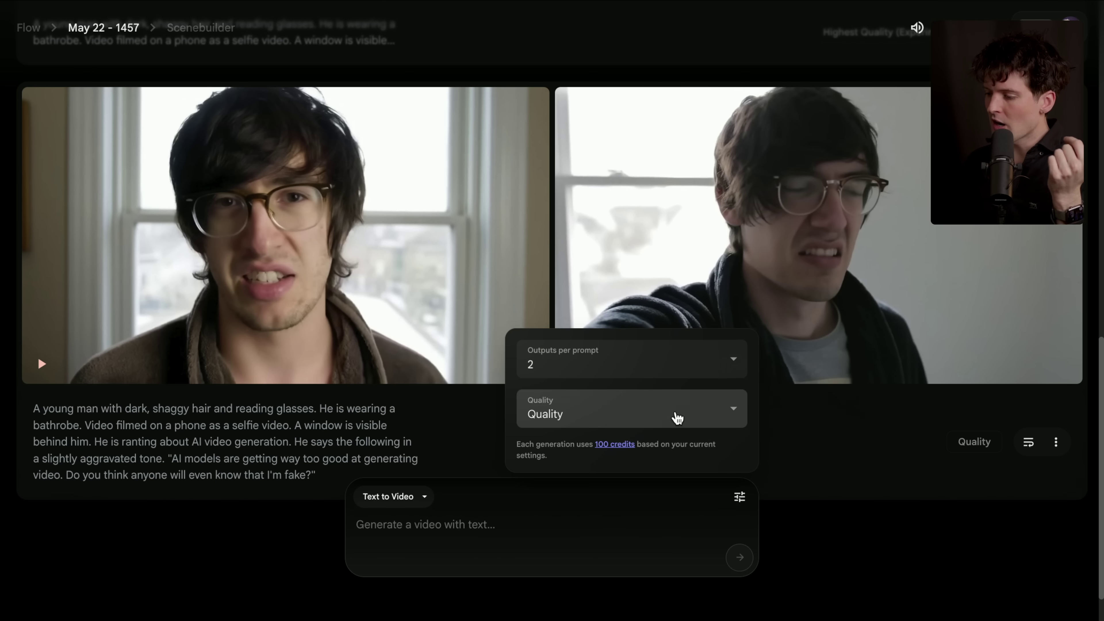
left_click(676, 414)
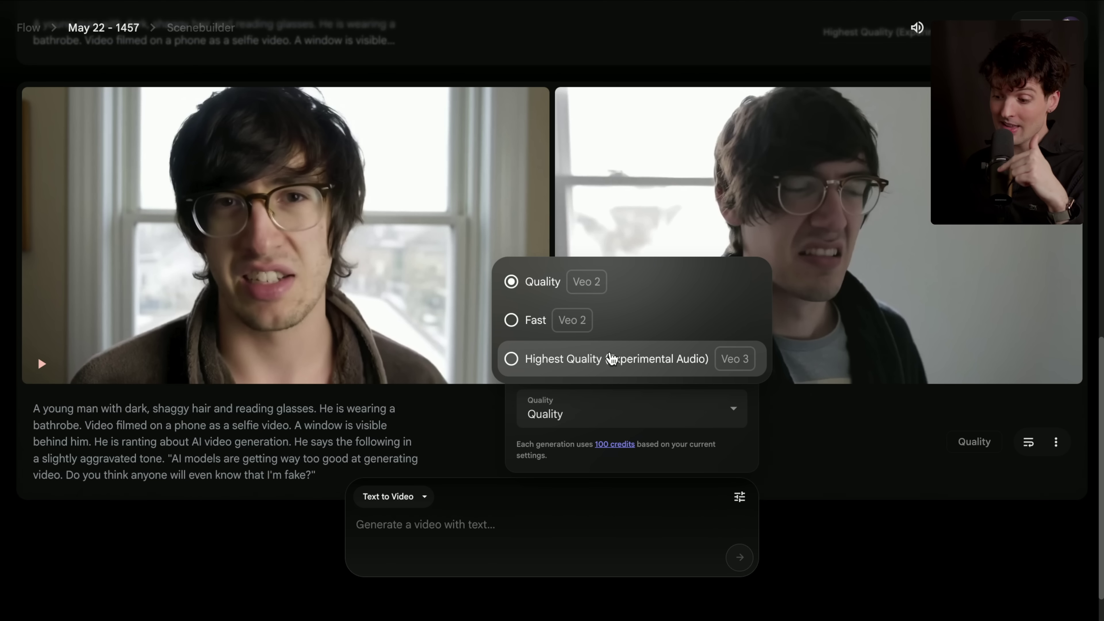
left_click(435, 437)
left_click(864, 464)
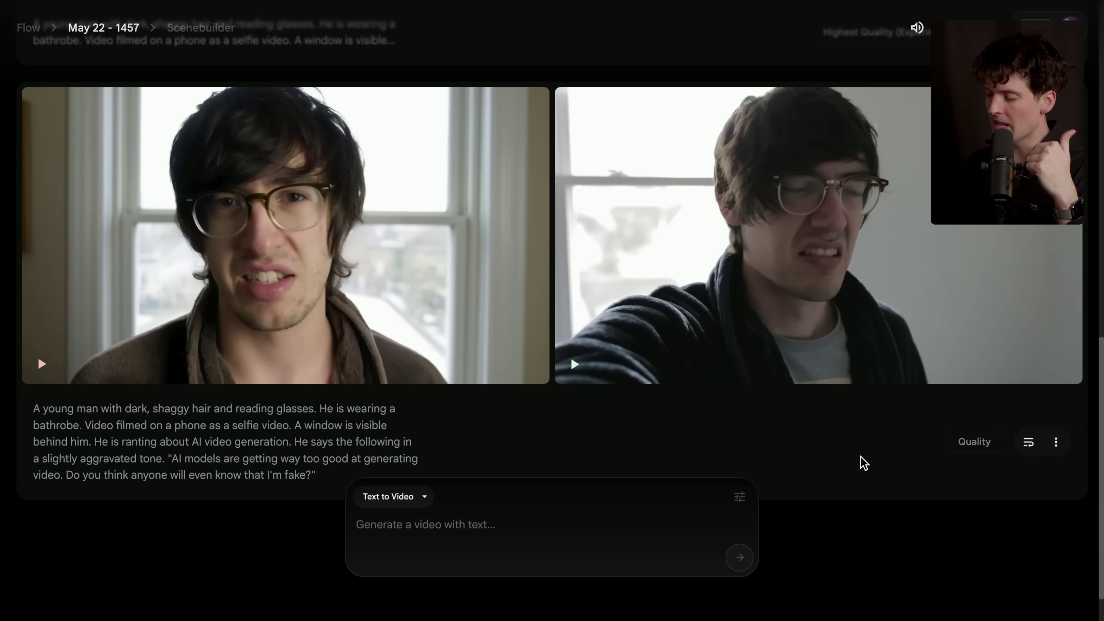
- Reuse the bathrobe selfie clip's prompt and reopen the generation settings
scroll(864, 463, "up", 6)
left_click(1027, 303)
left_click(744, 379)
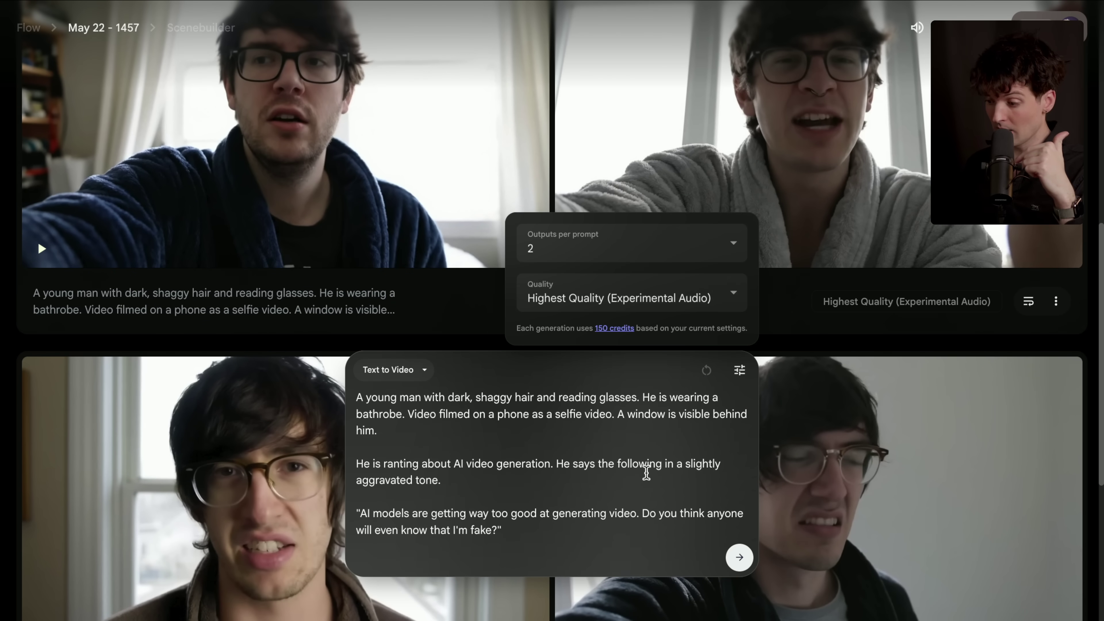
- Try Frames to Video mode, opening the first-frame image picker without choosing an image
left_click(803, 312)
scroll(635, 348, "up", 10)
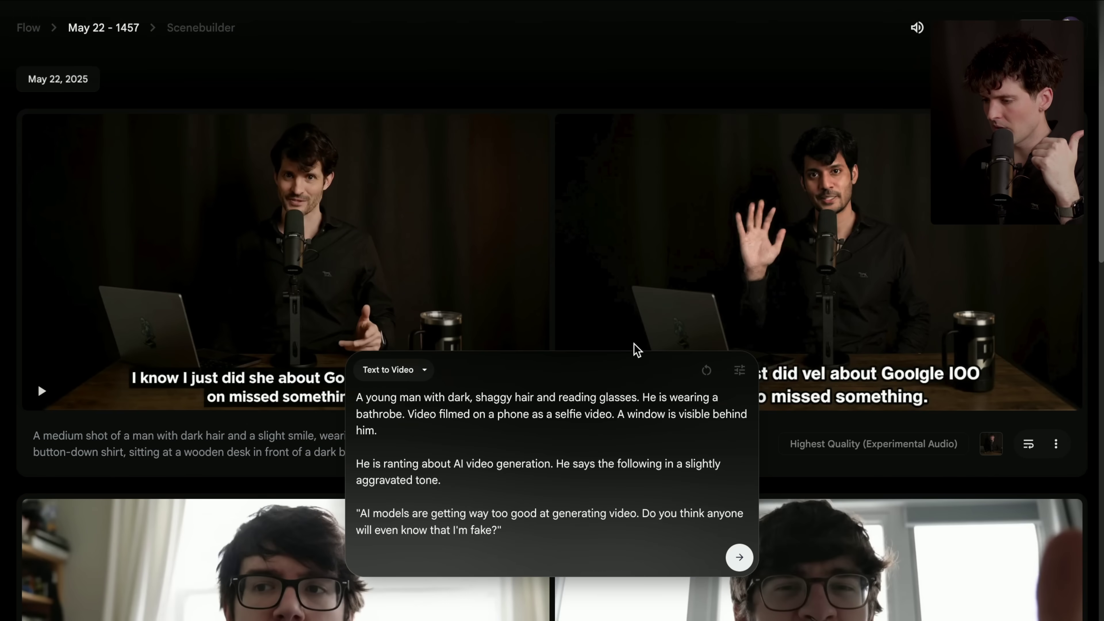
scroll(635, 348, "down", 8)
scroll(636, 350, "up", 8)
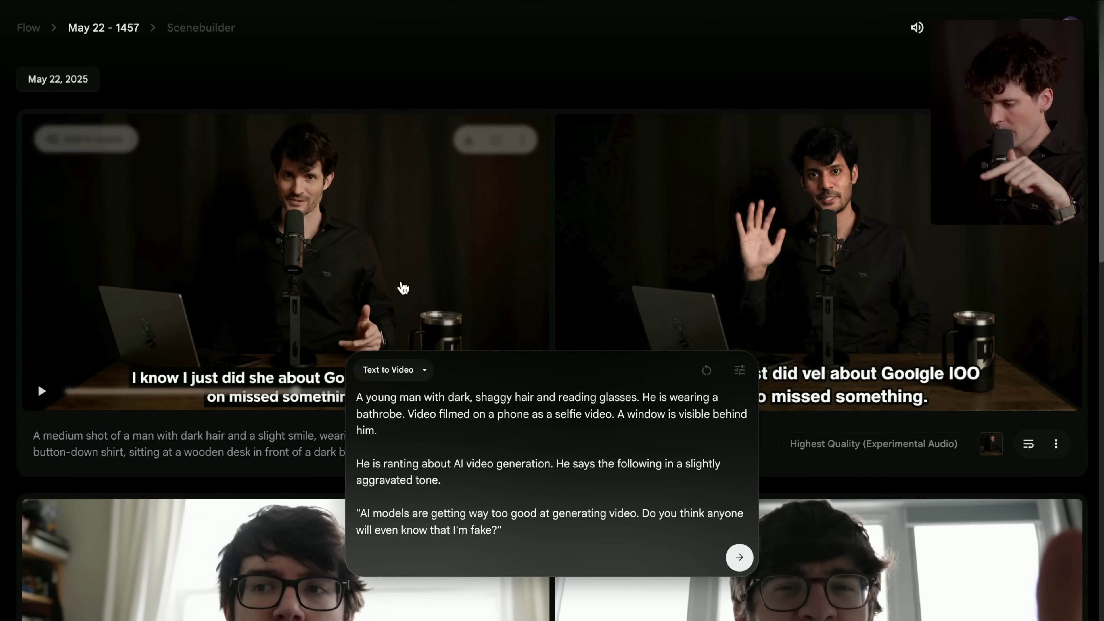
left_click(423, 370)
left_click(400, 301)
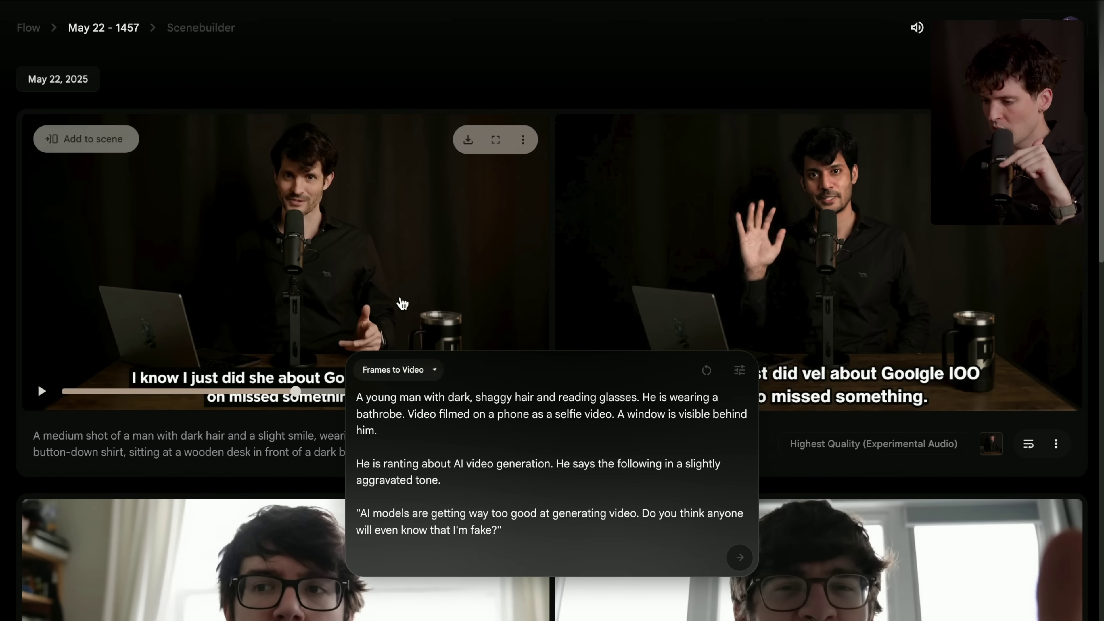
left_click(374, 555)
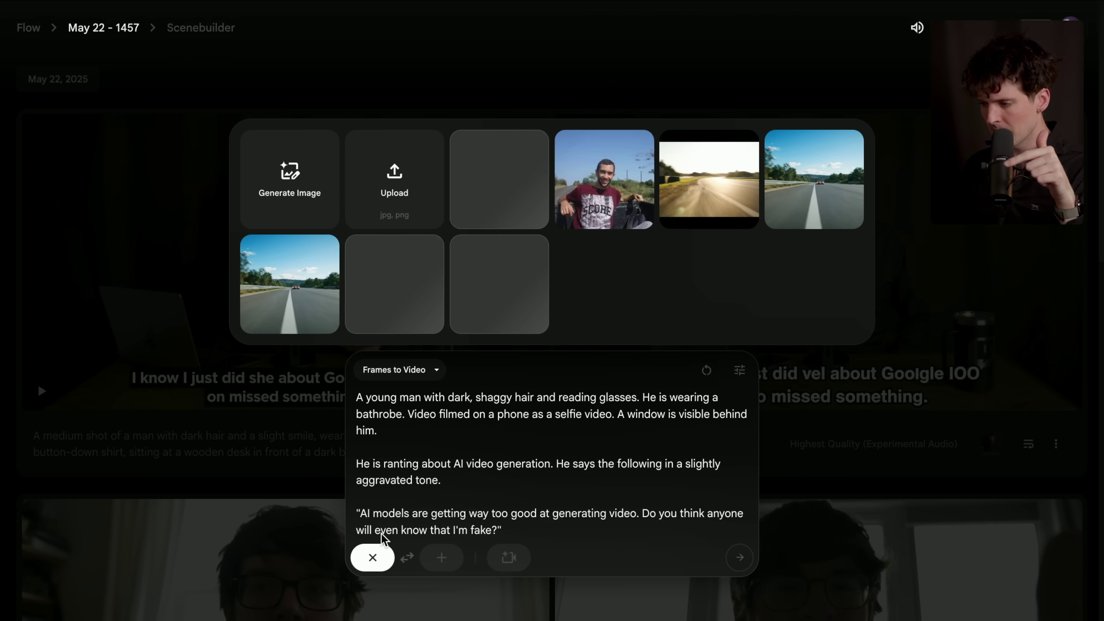
left_click(451, 504)
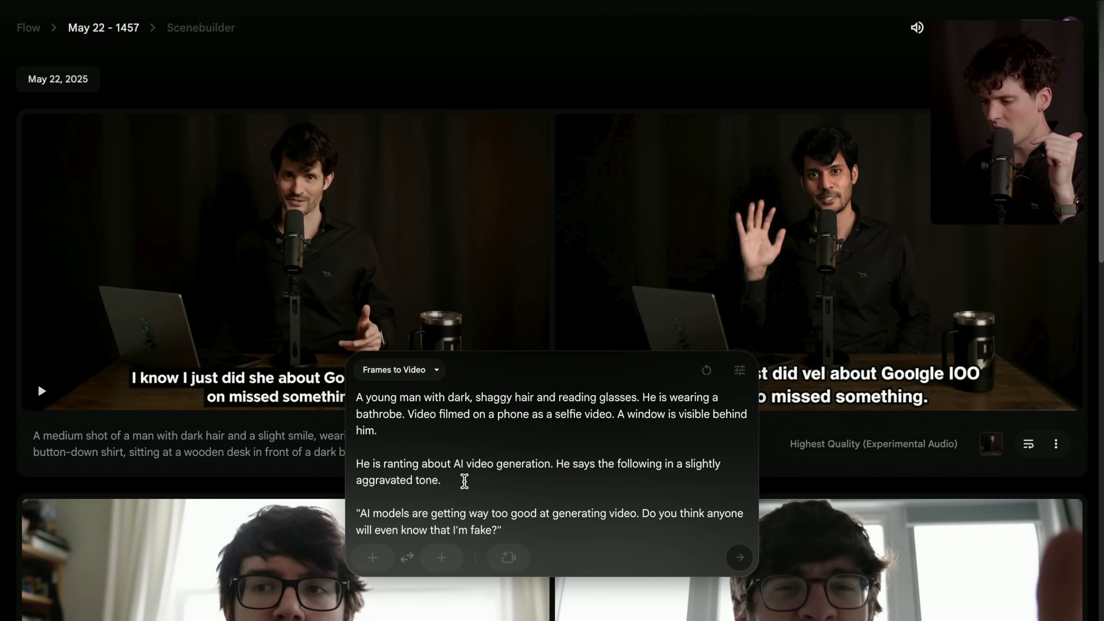
left_click(741, 372)
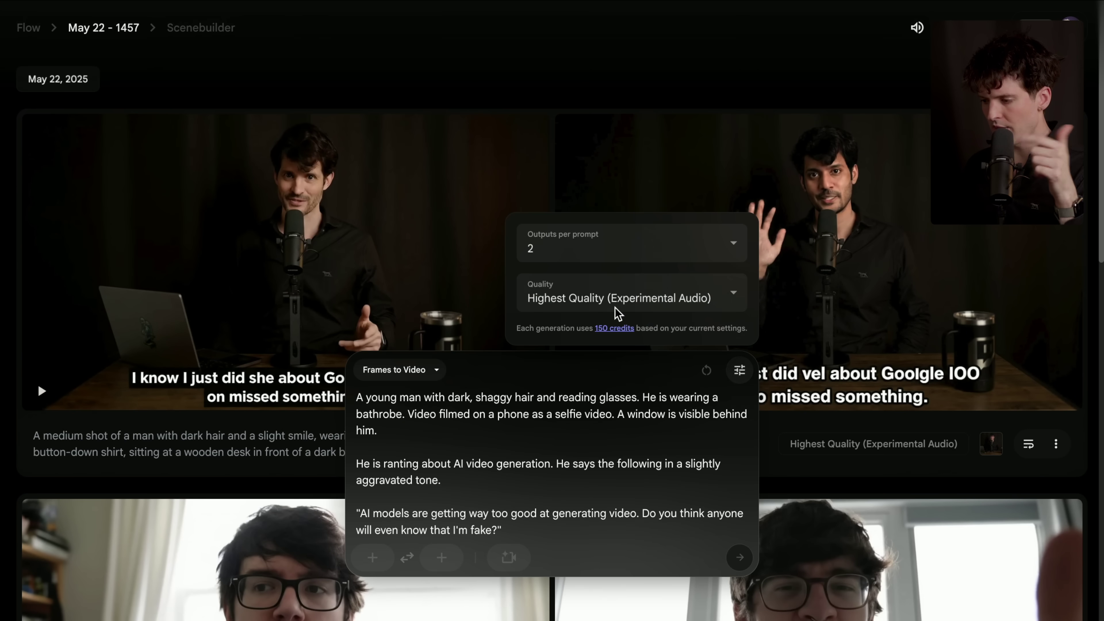
- Switch to Ingredients to Video, add the dark microphone shot as an ingredient, and submit
left_click(399, 370)
left_click(389, 328)
left_click(373, 559)
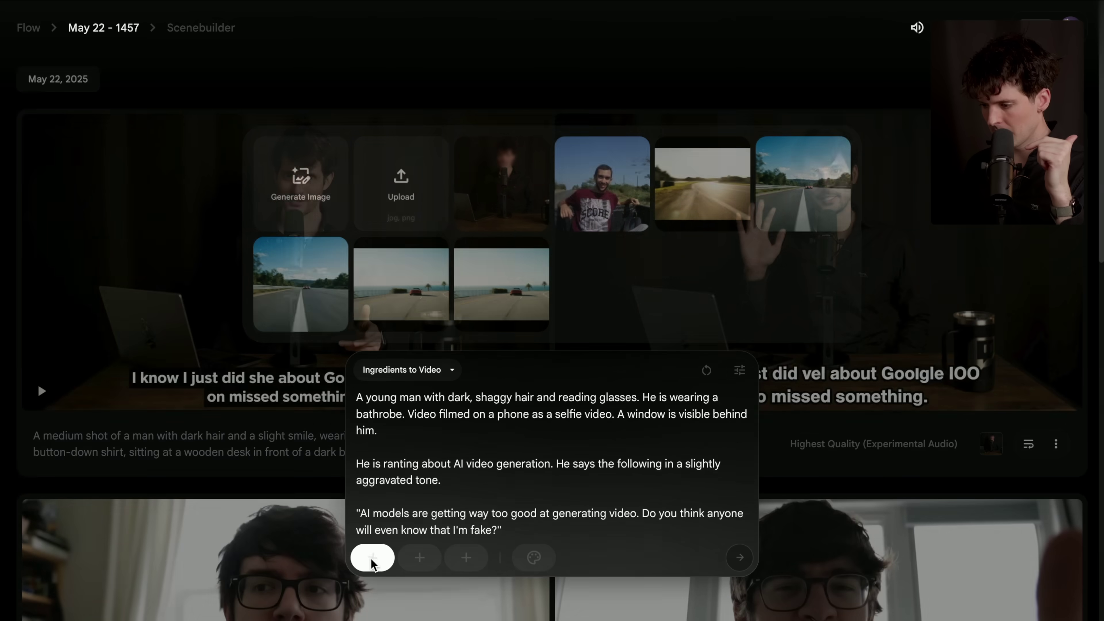
left_click(502, 185)
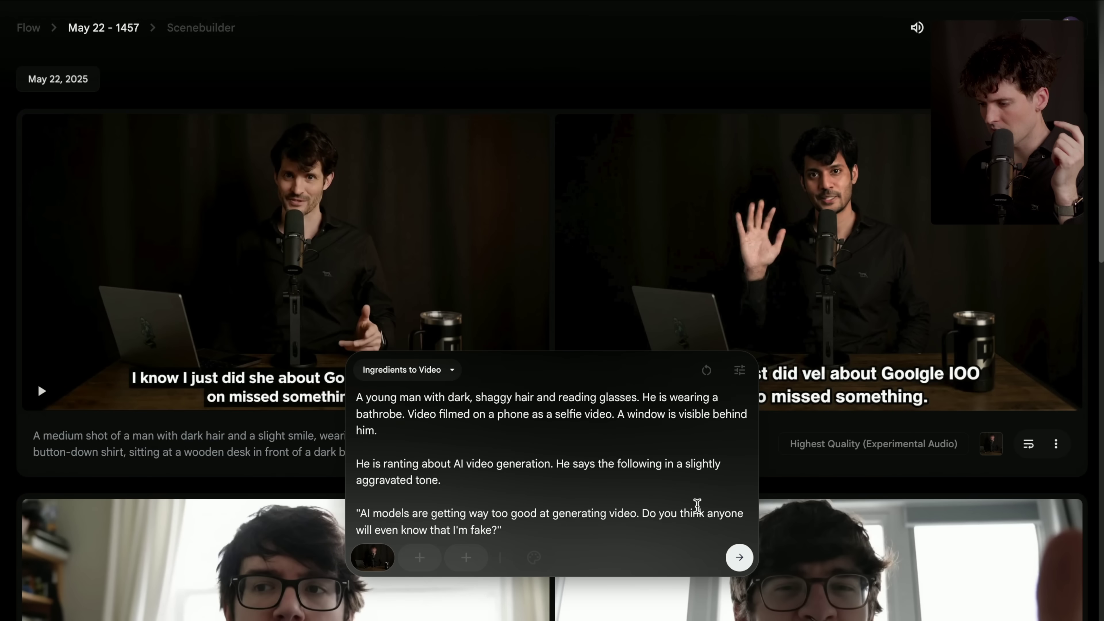
left_click(740, 370)
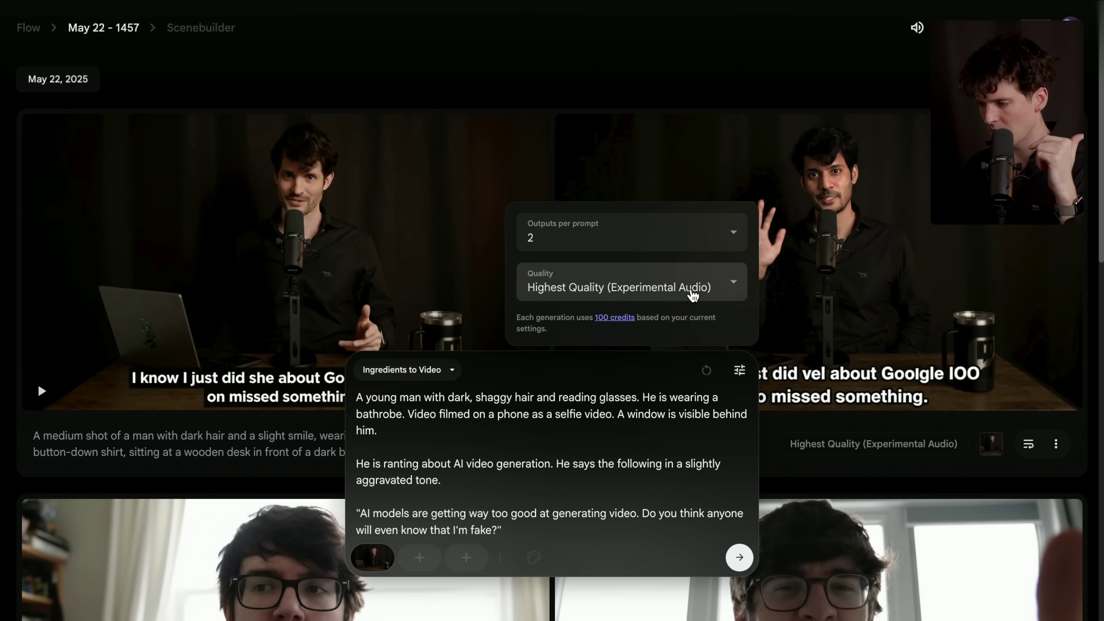
left_click(739, 557)
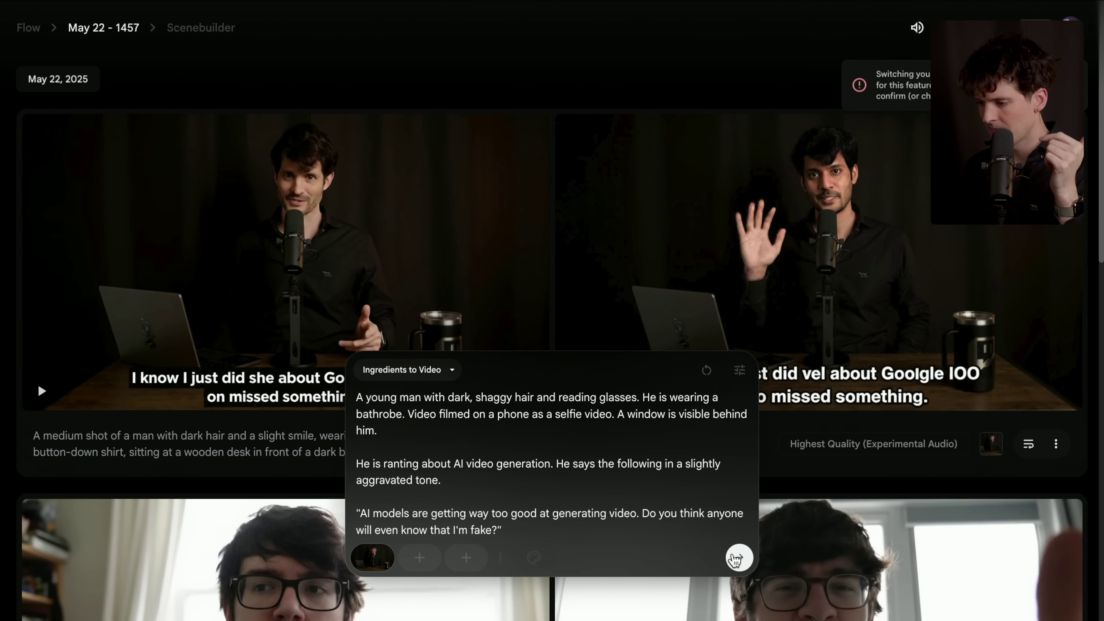
- Exit the browser's full screen and dismiss the model-switch warning
mouse_move(61, 38)
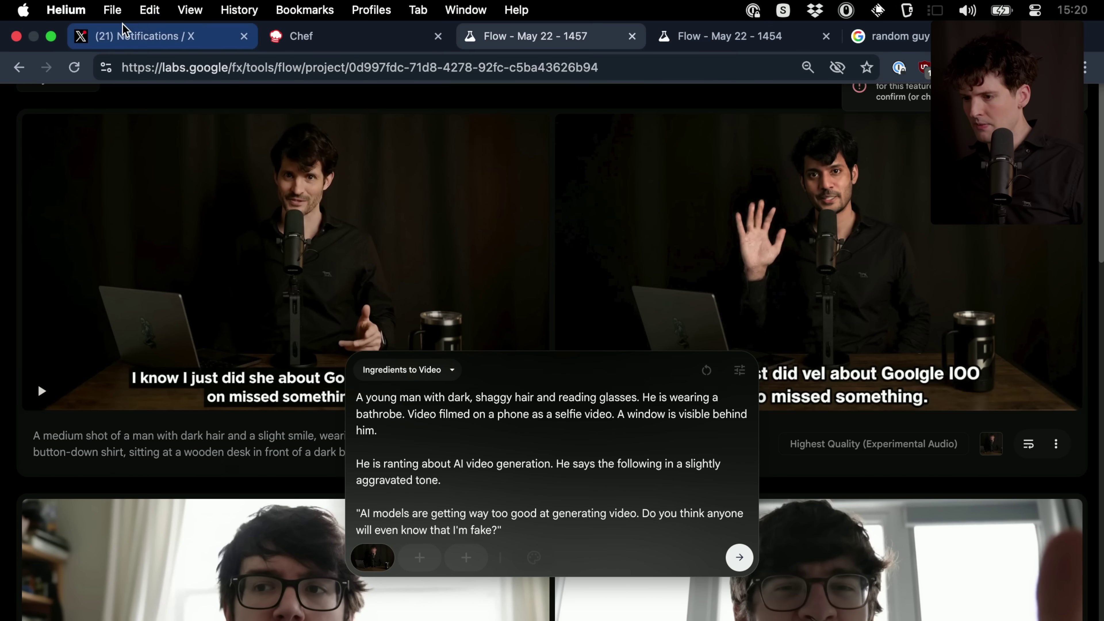
left_click(54, 36)
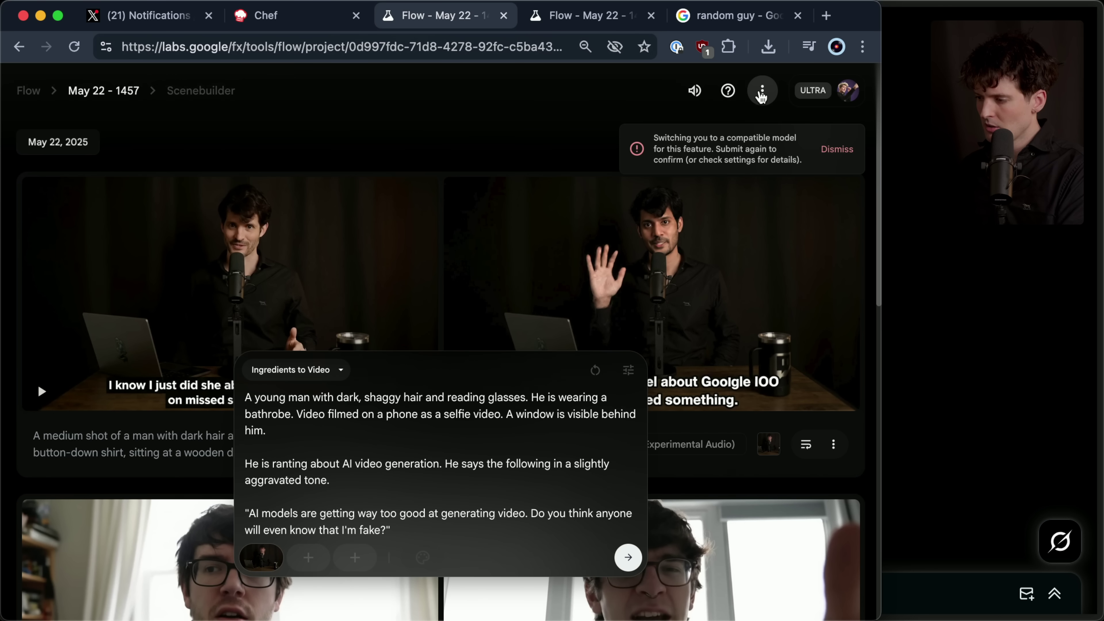
left_click(828, 153)
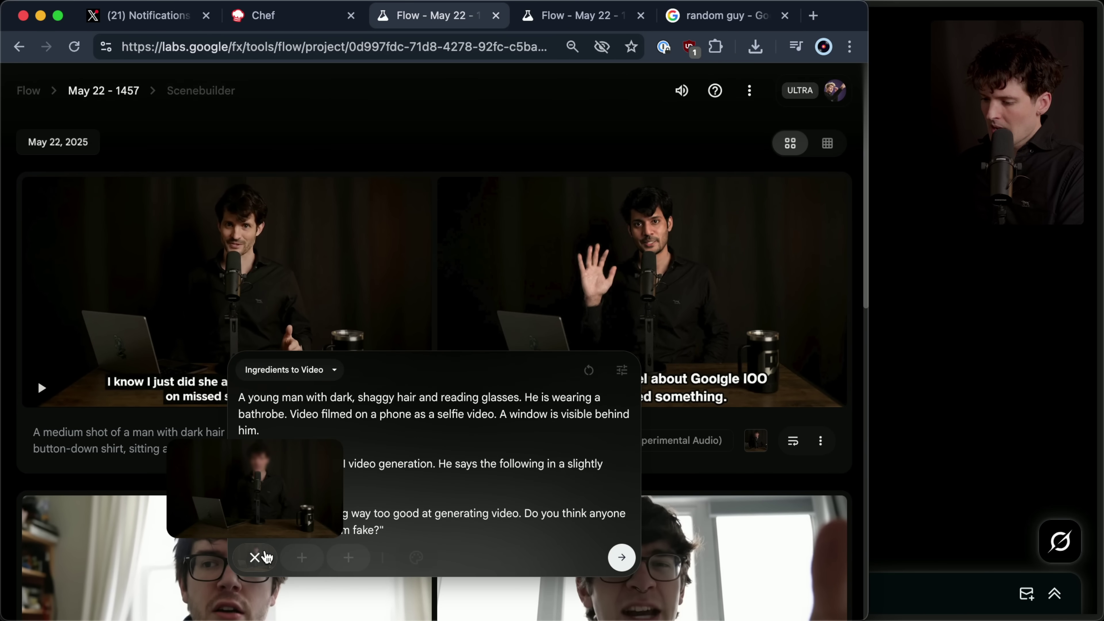
left_click(256, 562)
left_click(263, 558)
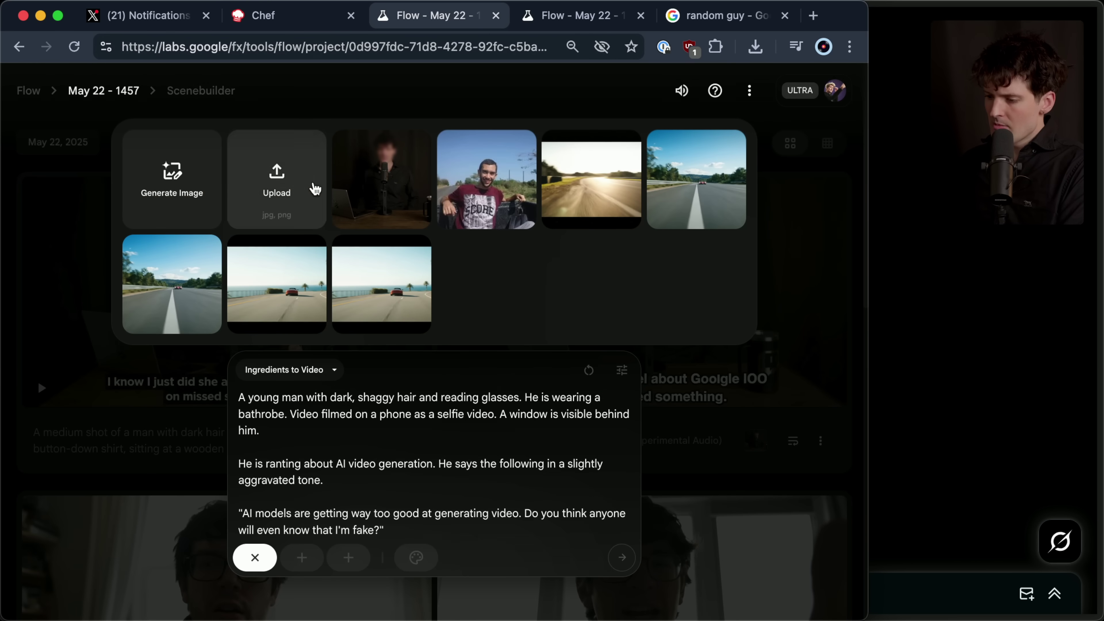
left_click(282, 200)
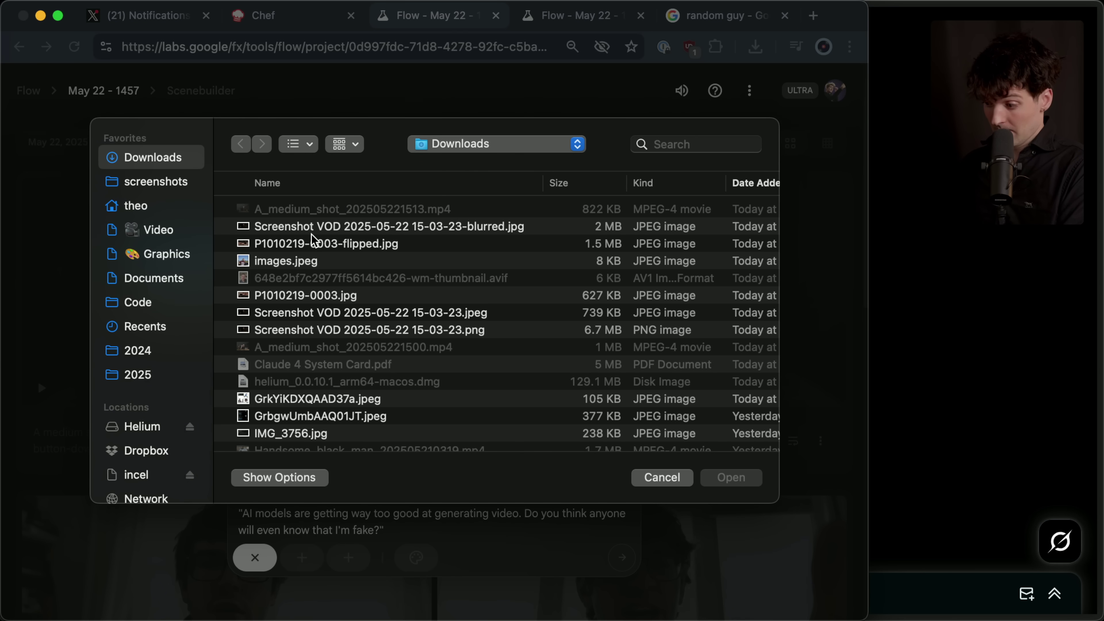
double_click(318, 312)
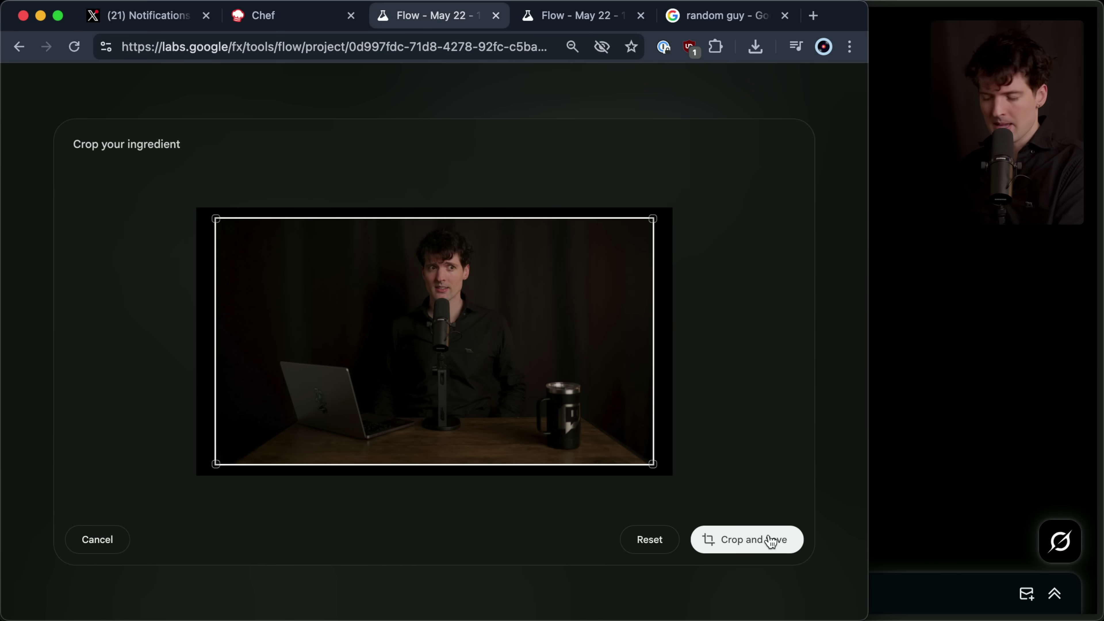
left_click(771, 542)
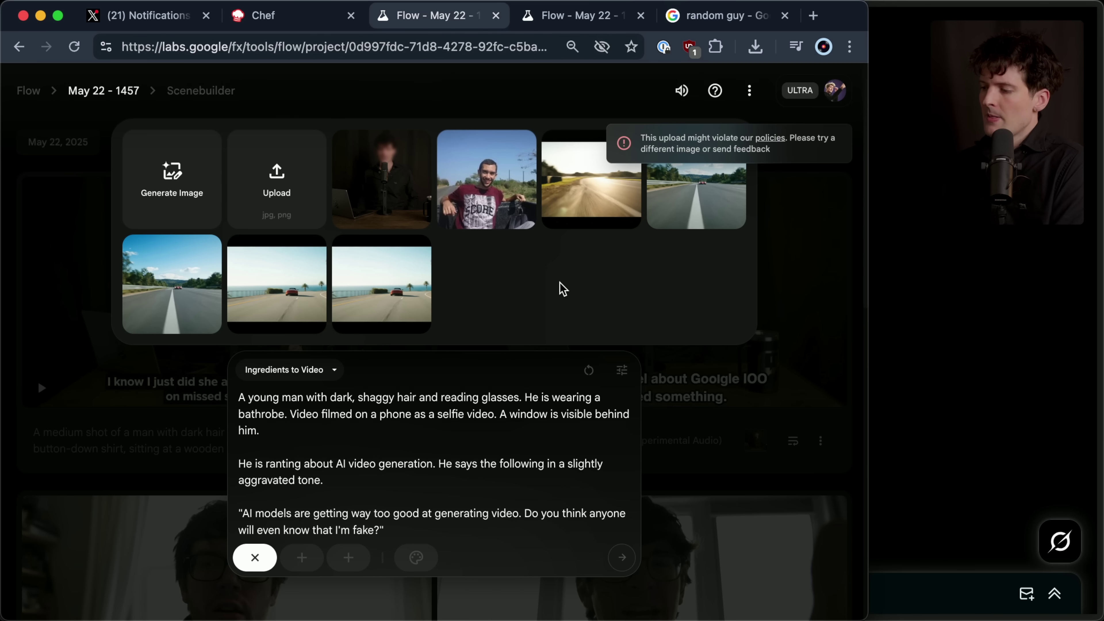
- Upload images.jpeg and select the red-shirt photo as the ingredient
scroll(727, 174, "up", 5)
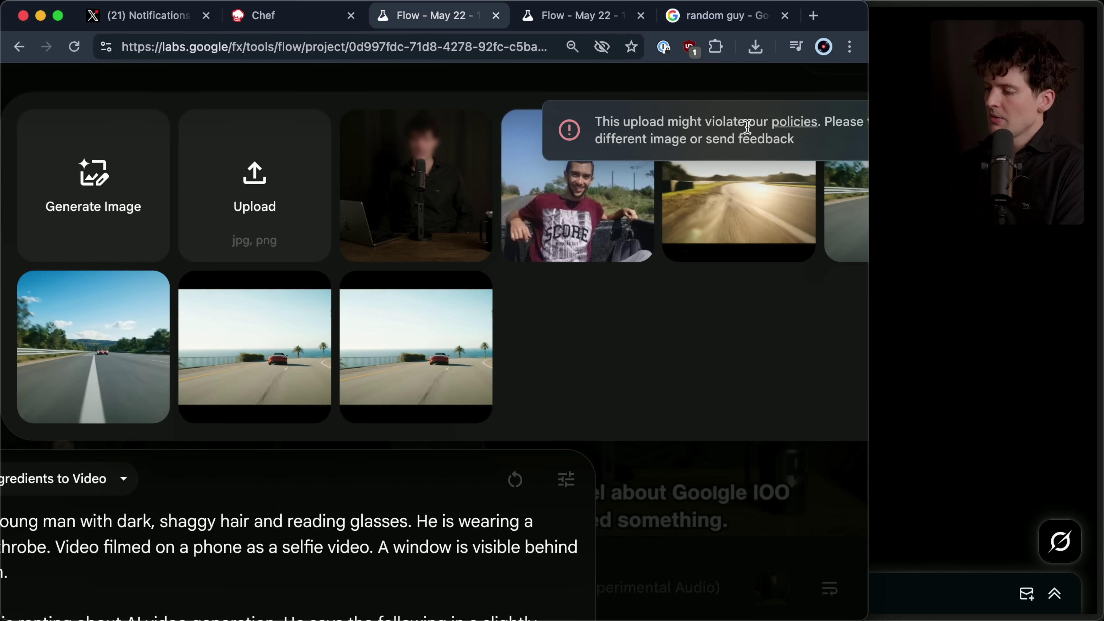
scroll(673, 366, "down", 5)
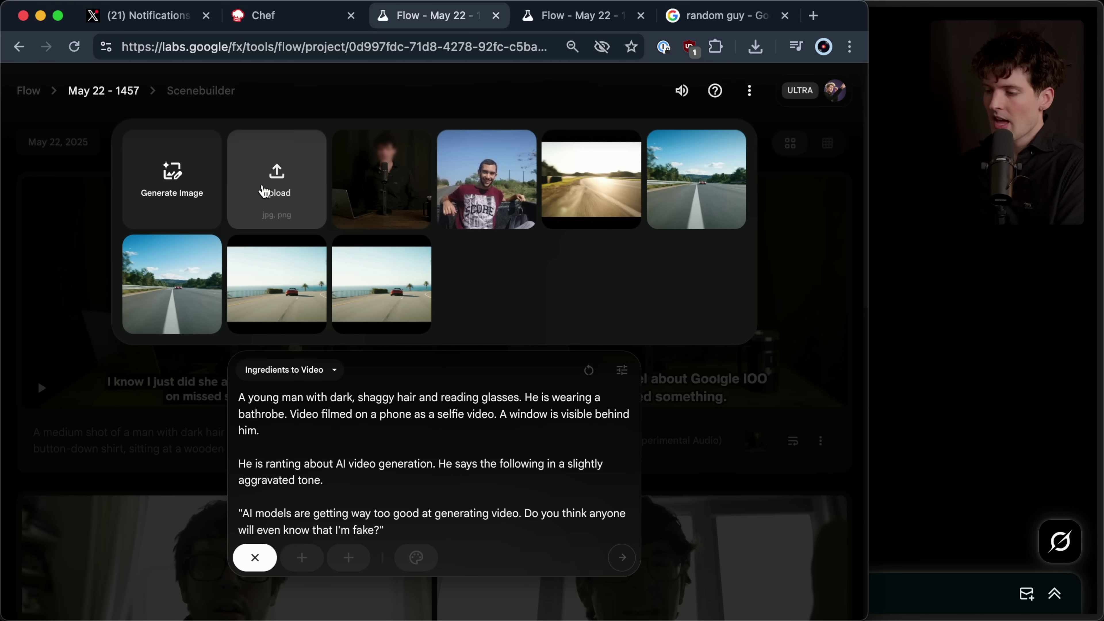
left_click(274, 194)
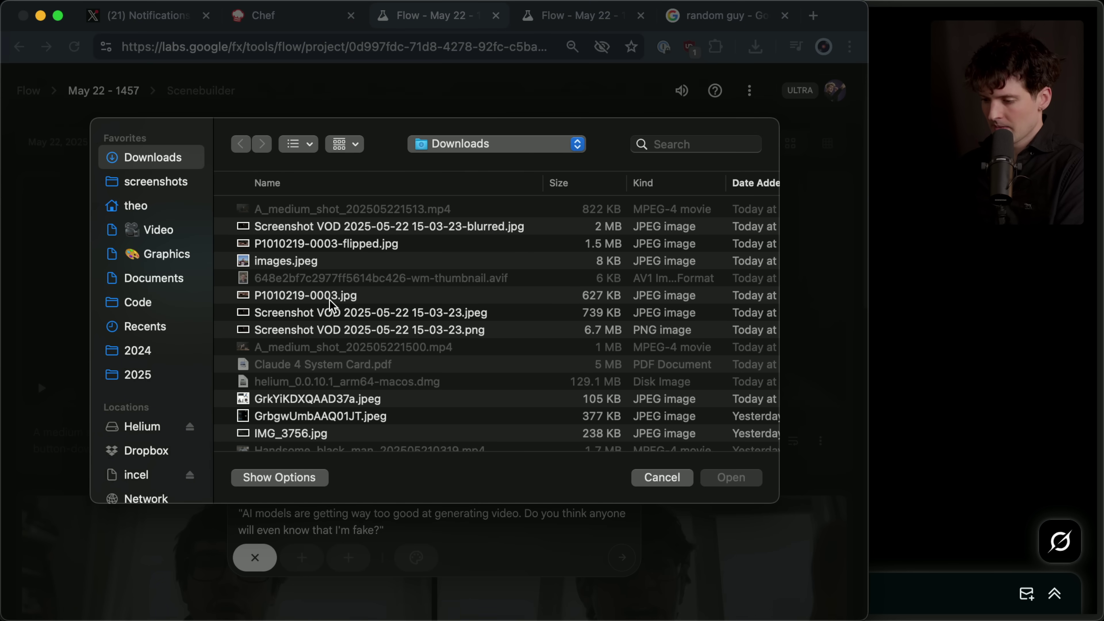
double_click(296, 261)
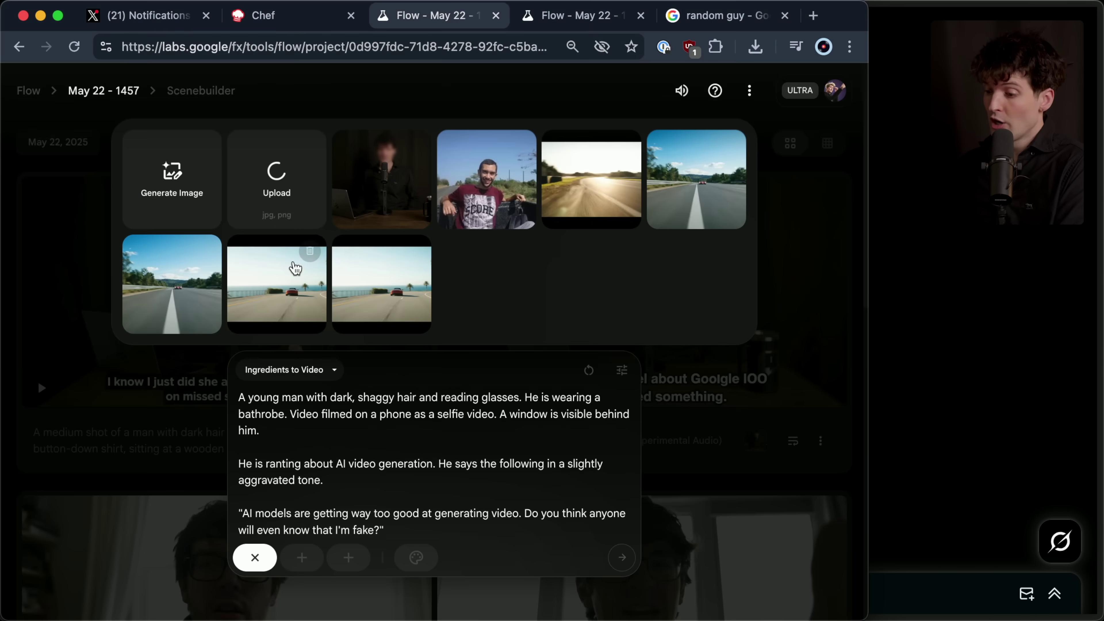
left_click(757, 544)
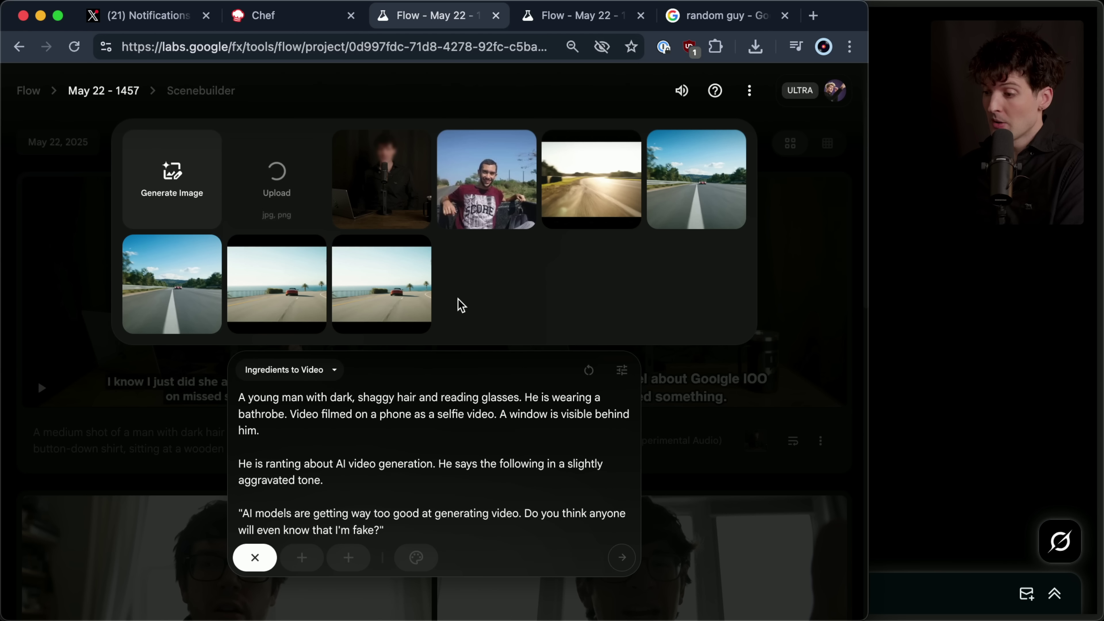
left_click(487, 183)
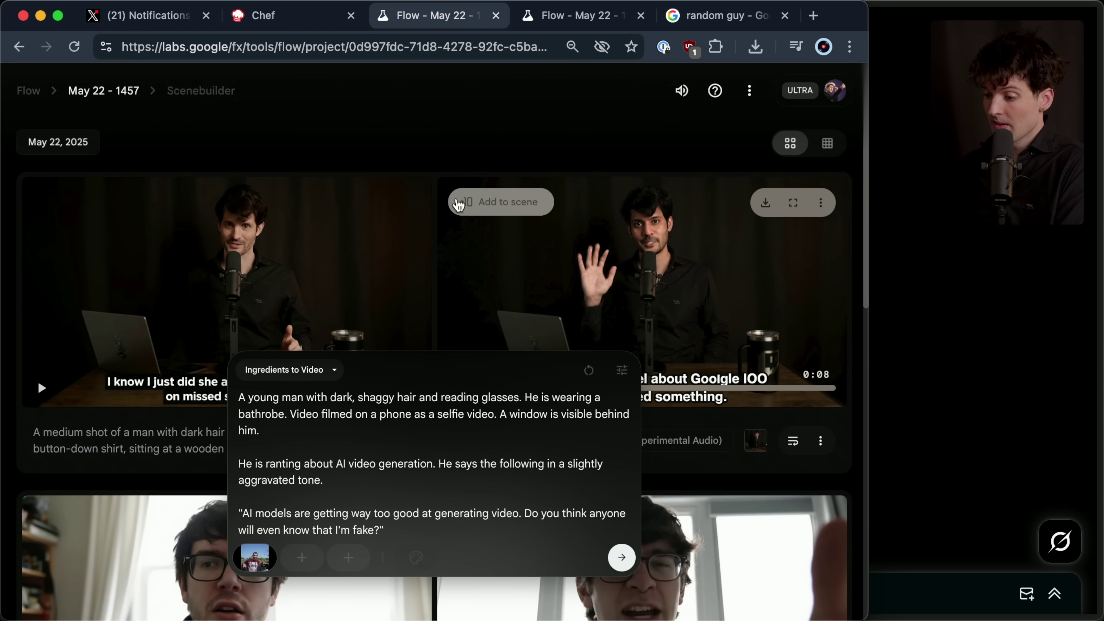
- Remove the red-shirt photo, try the dark desk shot as ingredient, then remove it too
mouse_move(241, 559)
left_click(416, 558)
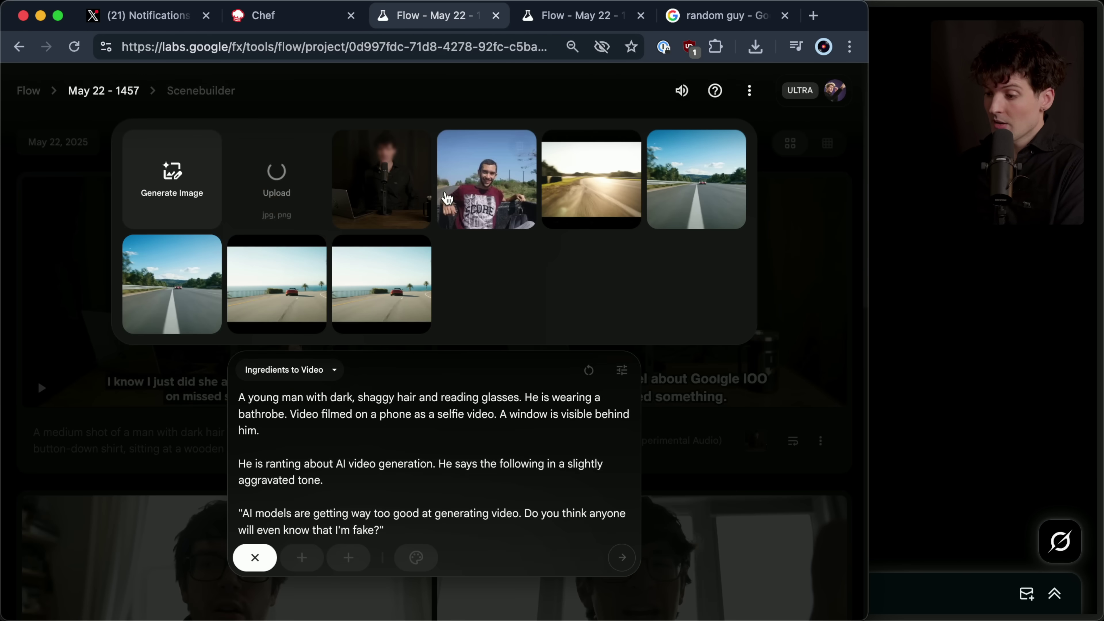
left_click(385, 185)
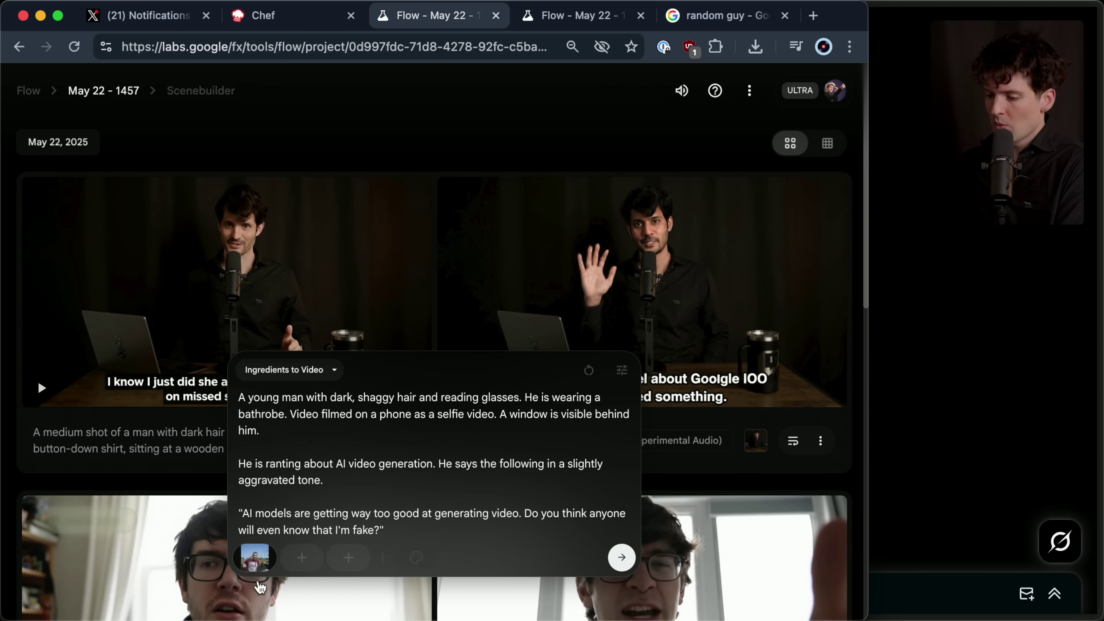
mouse_move(271, 562)
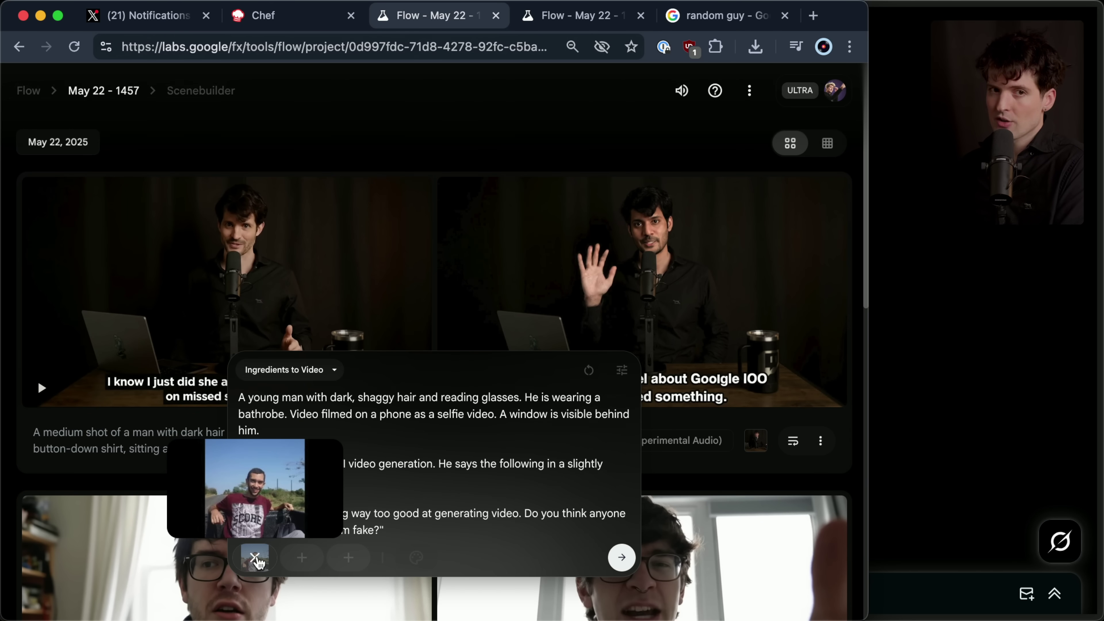
left_click(256, 559)
left_click(256, 556)
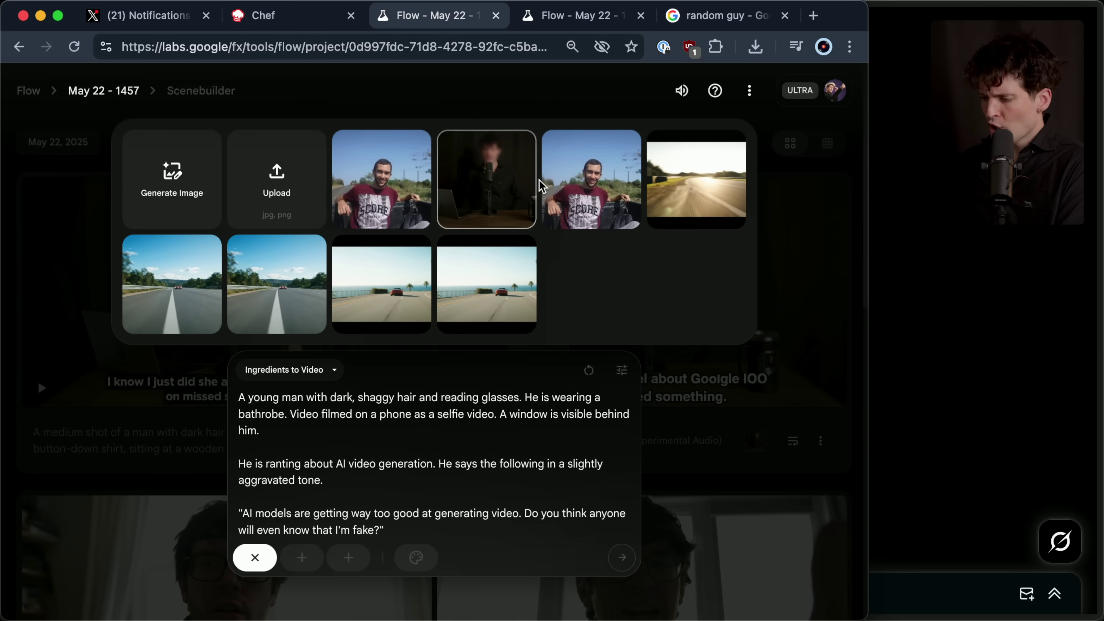
left_click(495, 198)
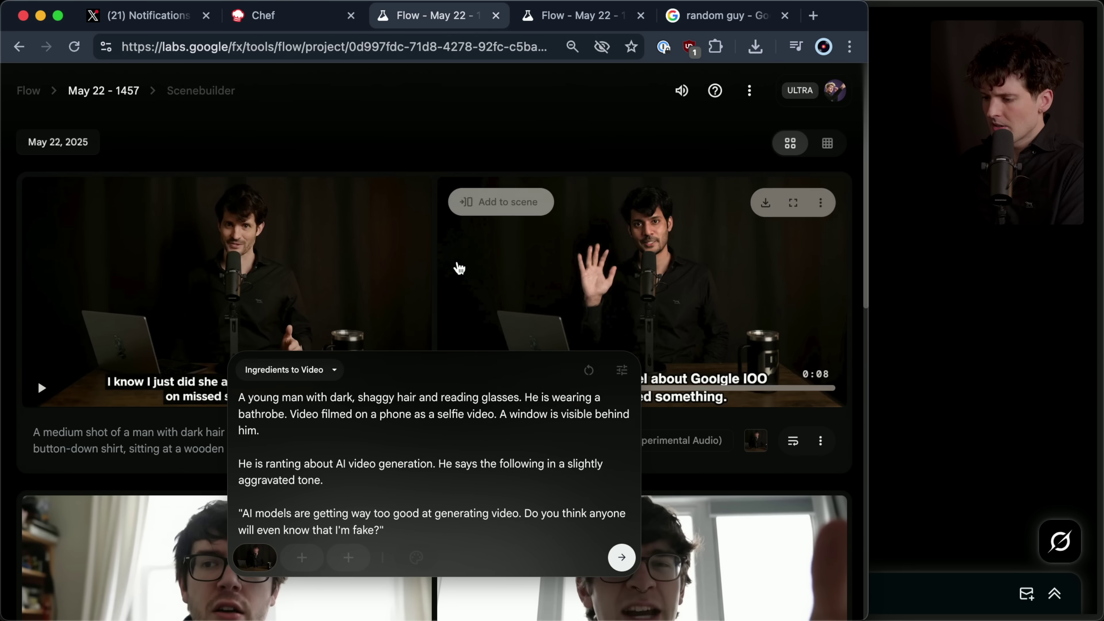
mouse_move(258, 559)
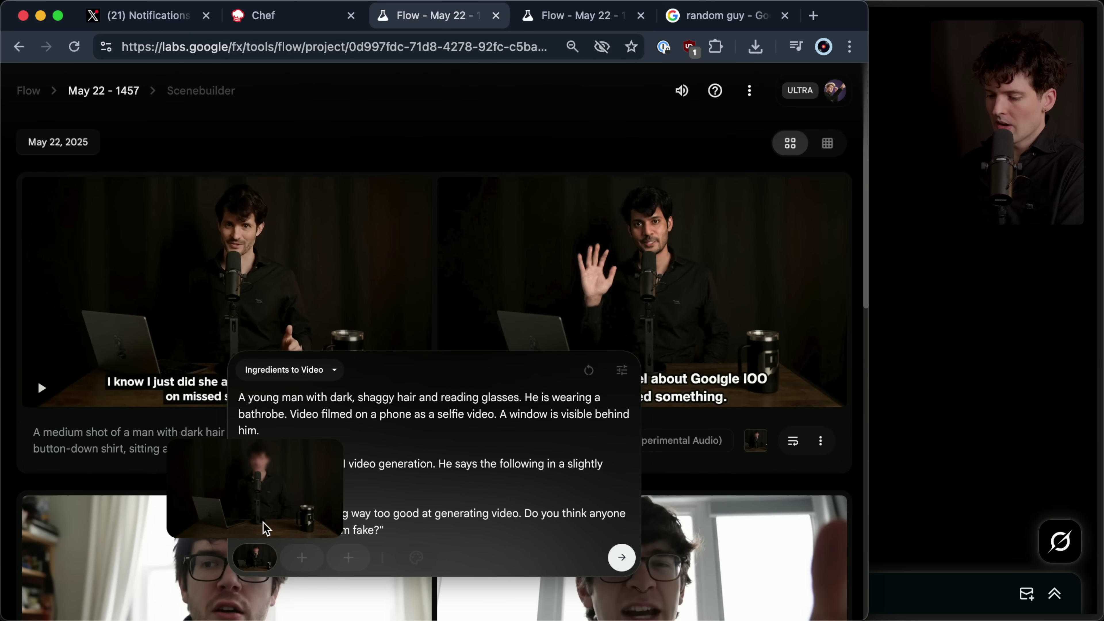
left_click(255, 559)
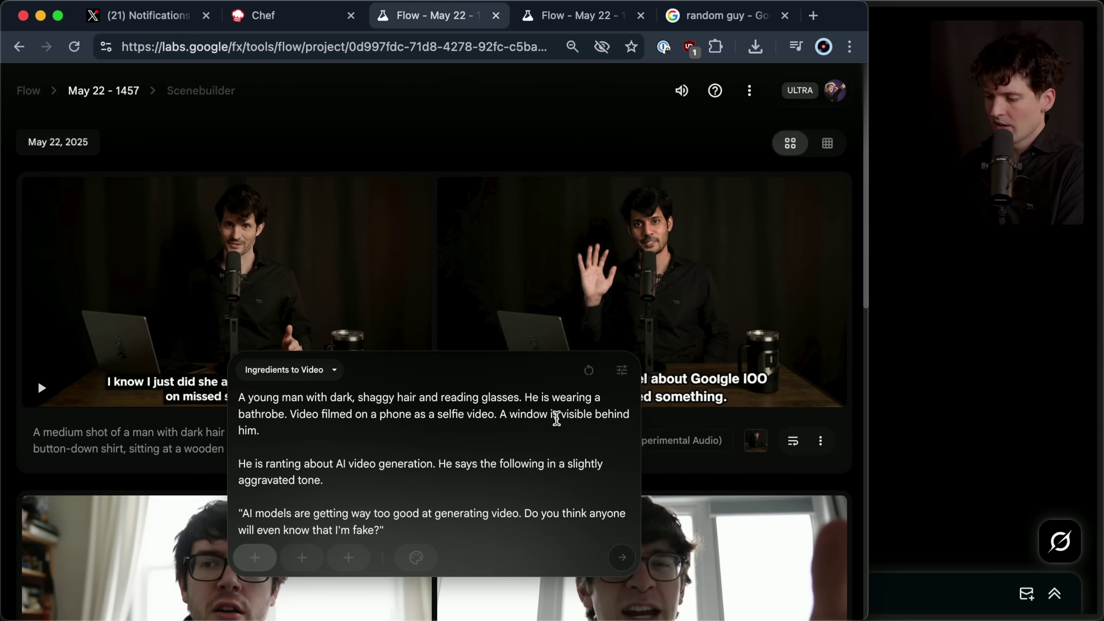
- Switch the prompt mode to Frames to Video
scroll(544, 305, "down", 2)
left_click(327, 369)
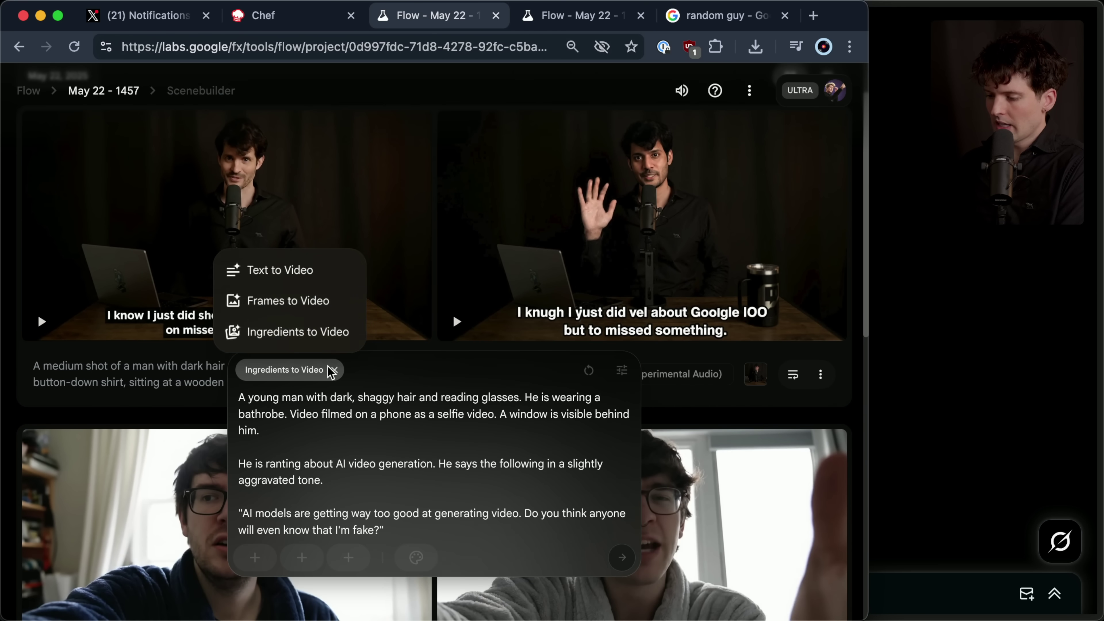
left_click(279, 301)
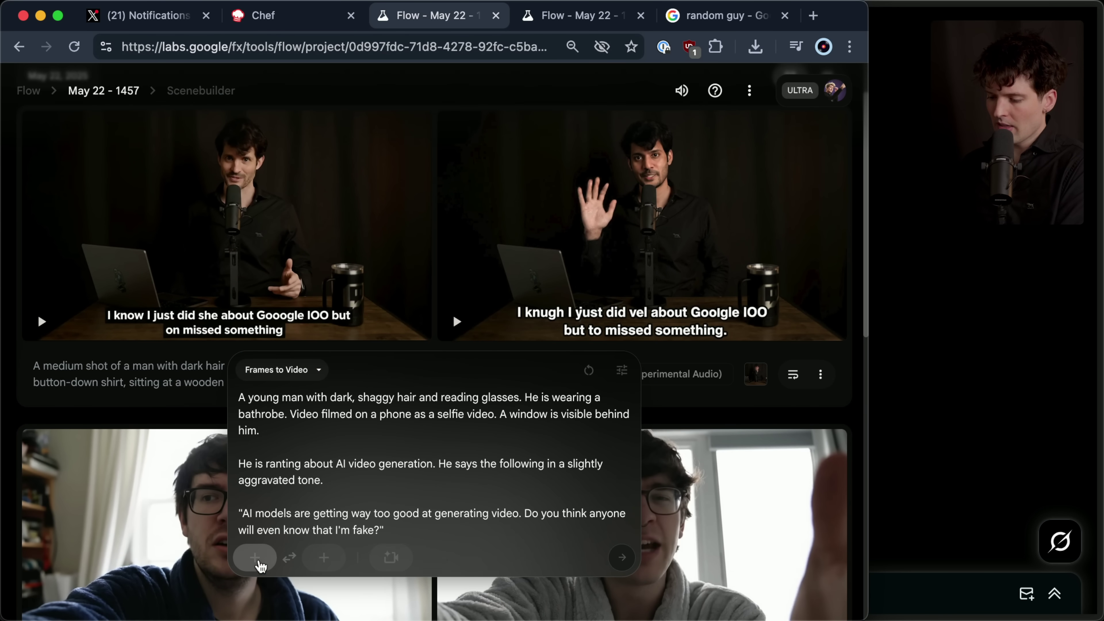
- Clear the bathrobe selfie rant text from the Frames to Video prompt box
mouse_move(180, 282)
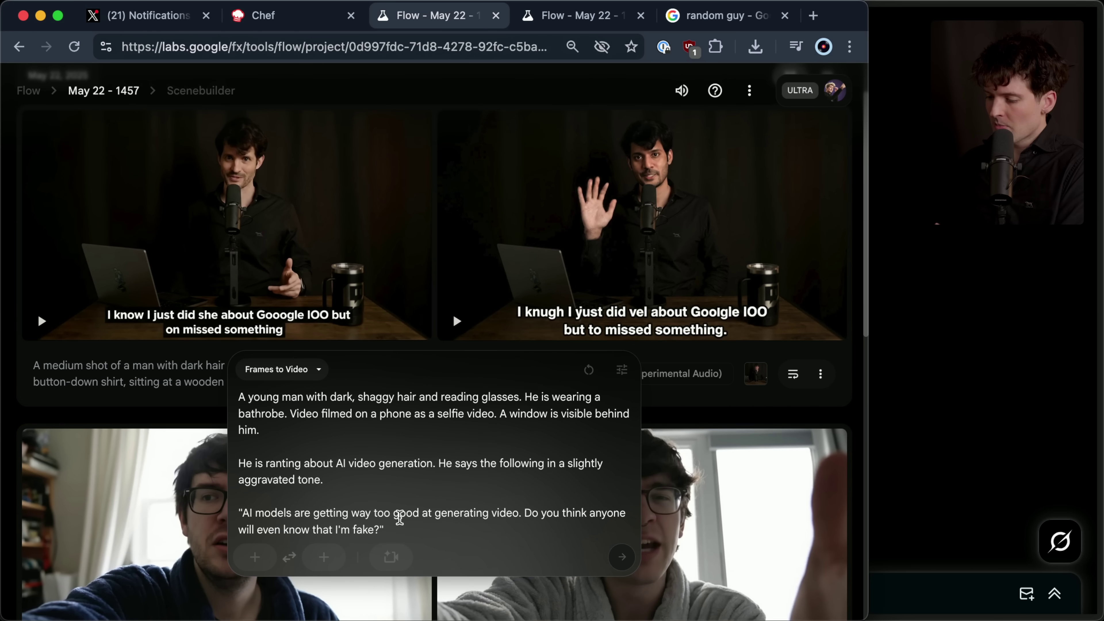
right_click(399, 514)
key("Escape")
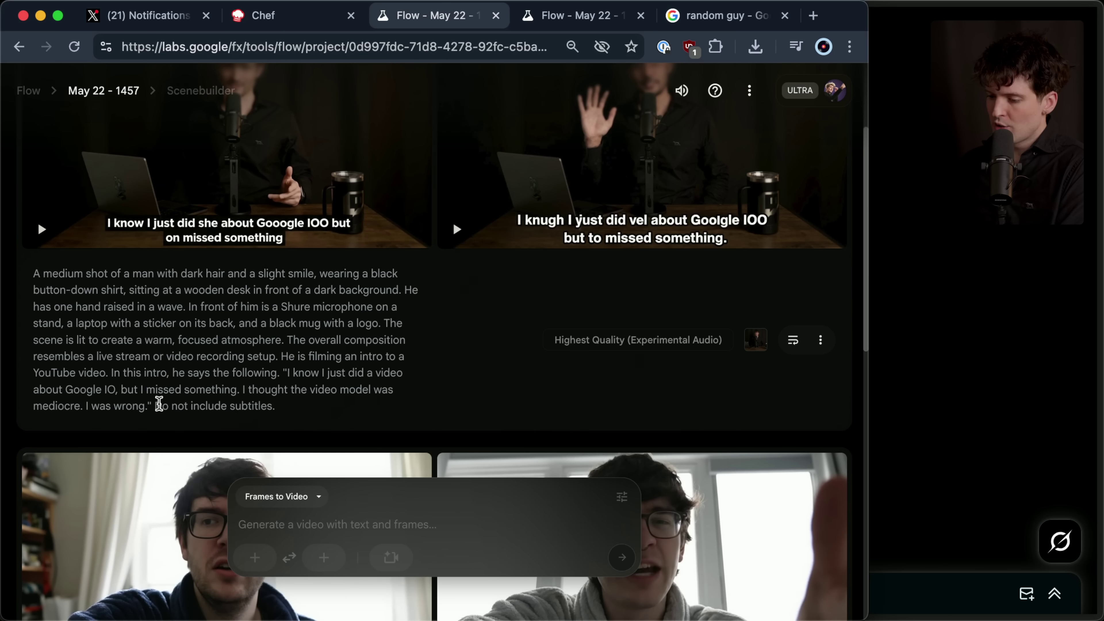
left_click_drag(162, 406, 268, 404)
left_click(293, 397)
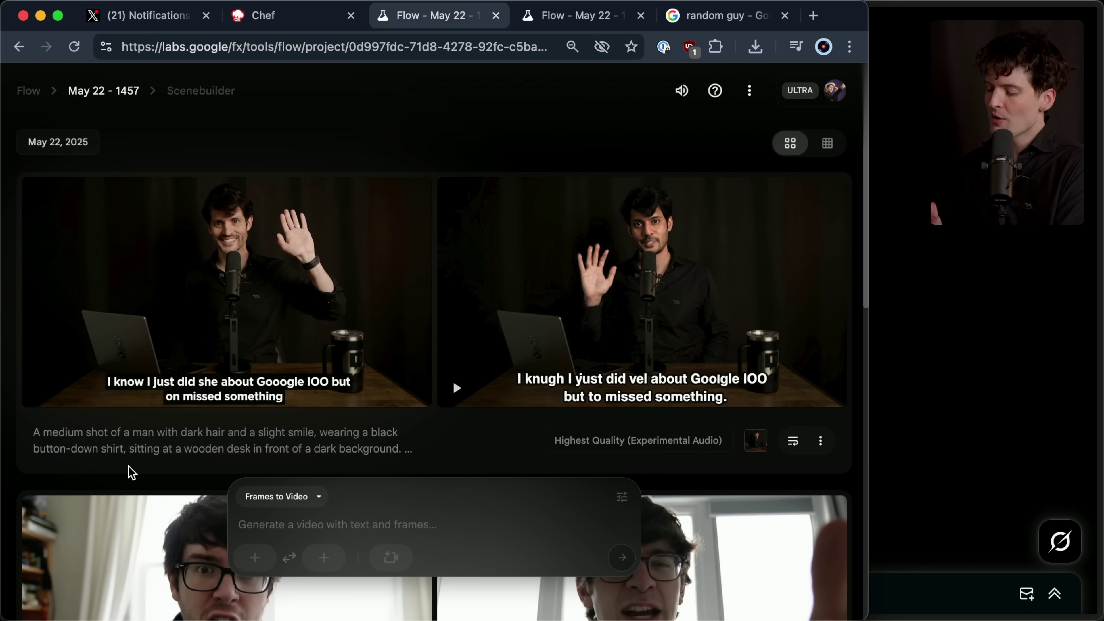
key("alt+space")
type("12000/150")
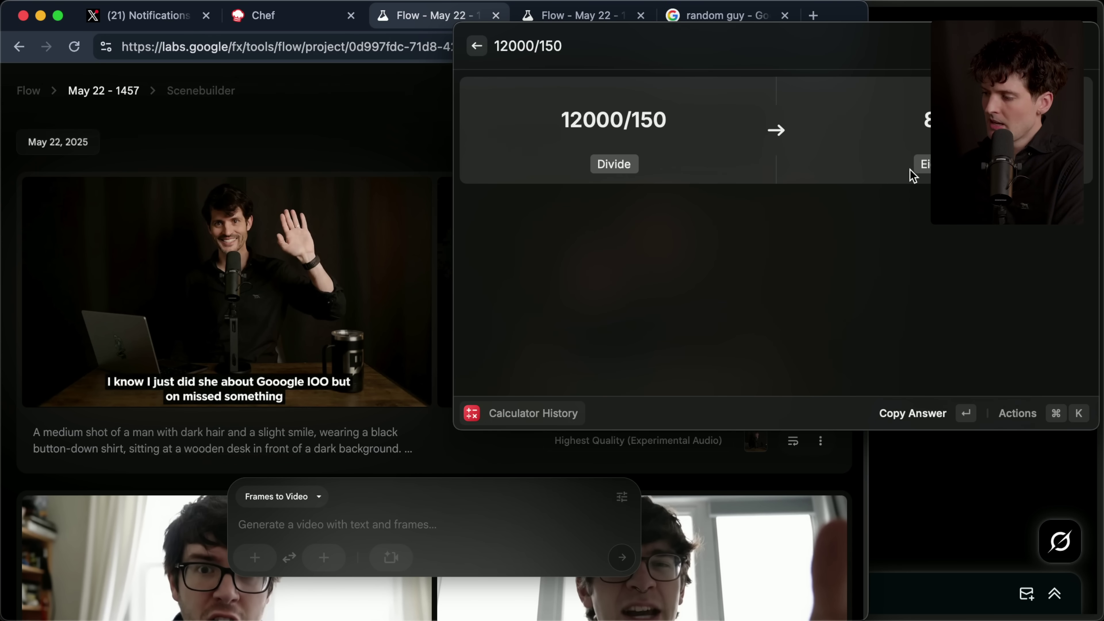
key("Escape")
key("Escape")
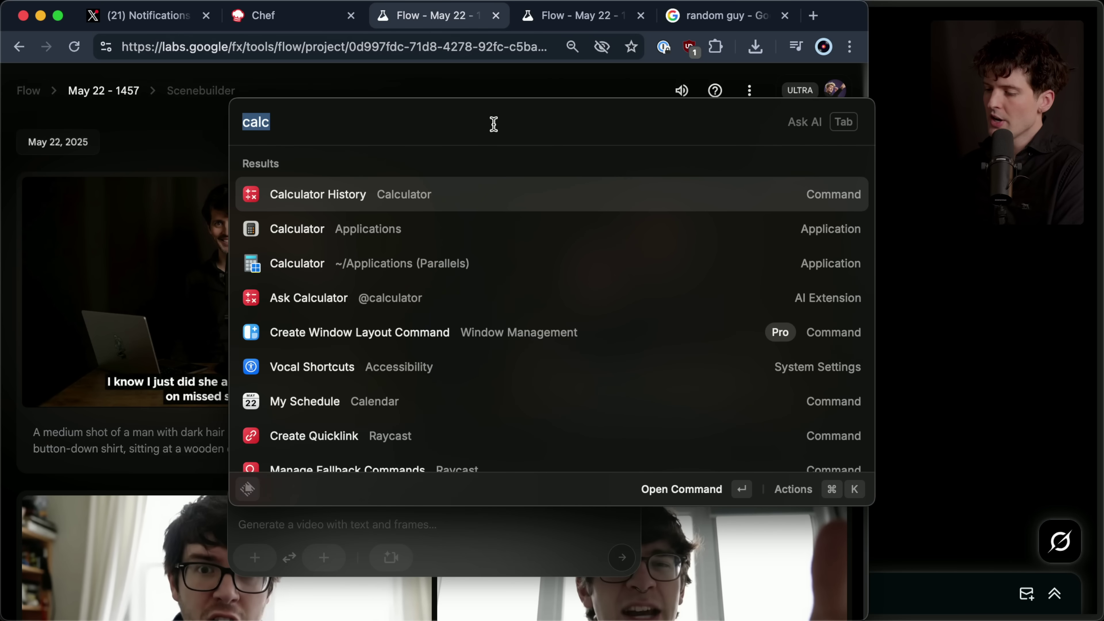
key("Escape")
mouse_move(266, 210)
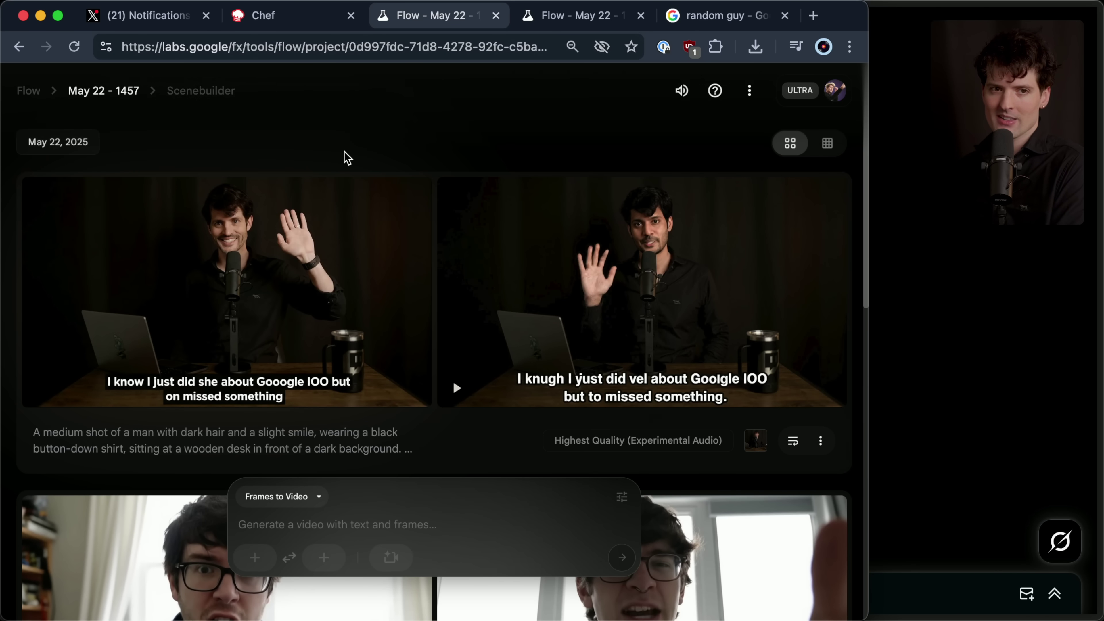
left_click(629, 505)
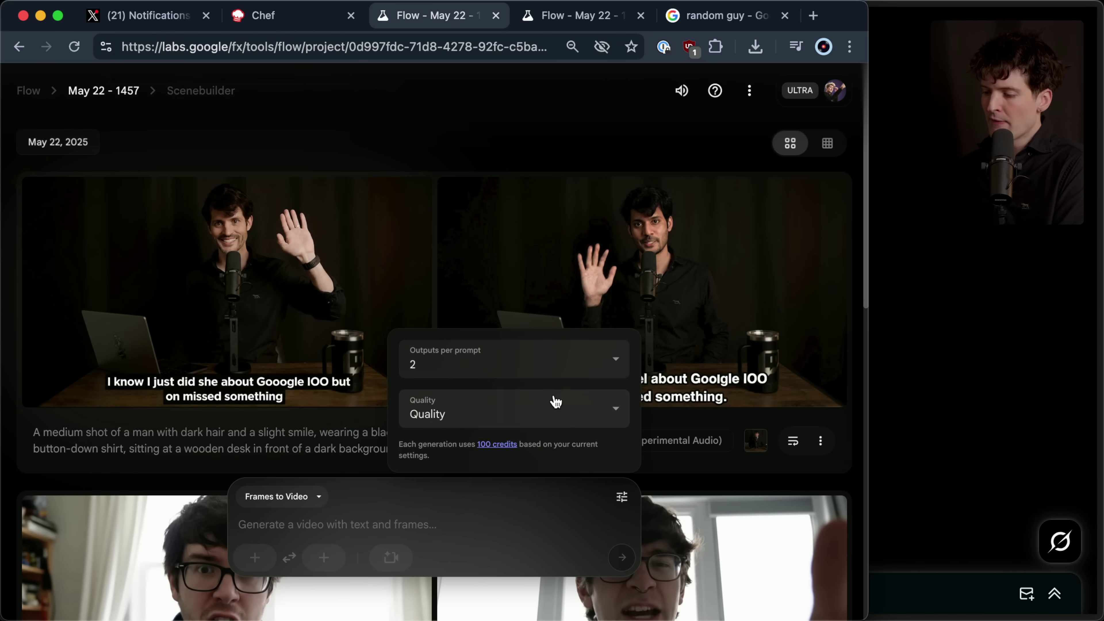
left_click(515, 407)
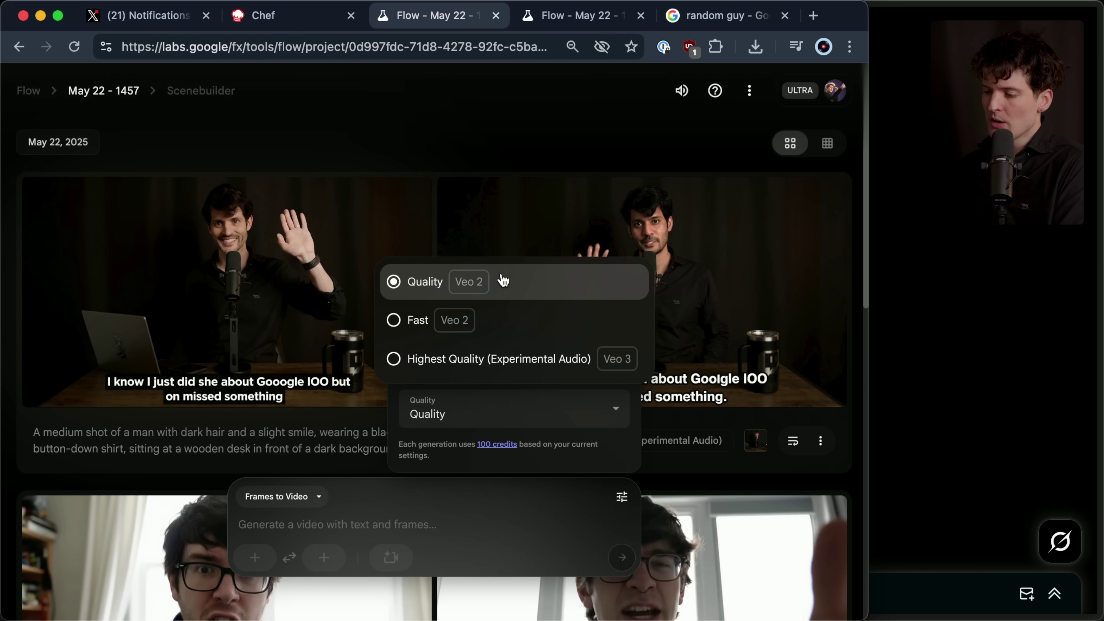
left_click(435, 126)
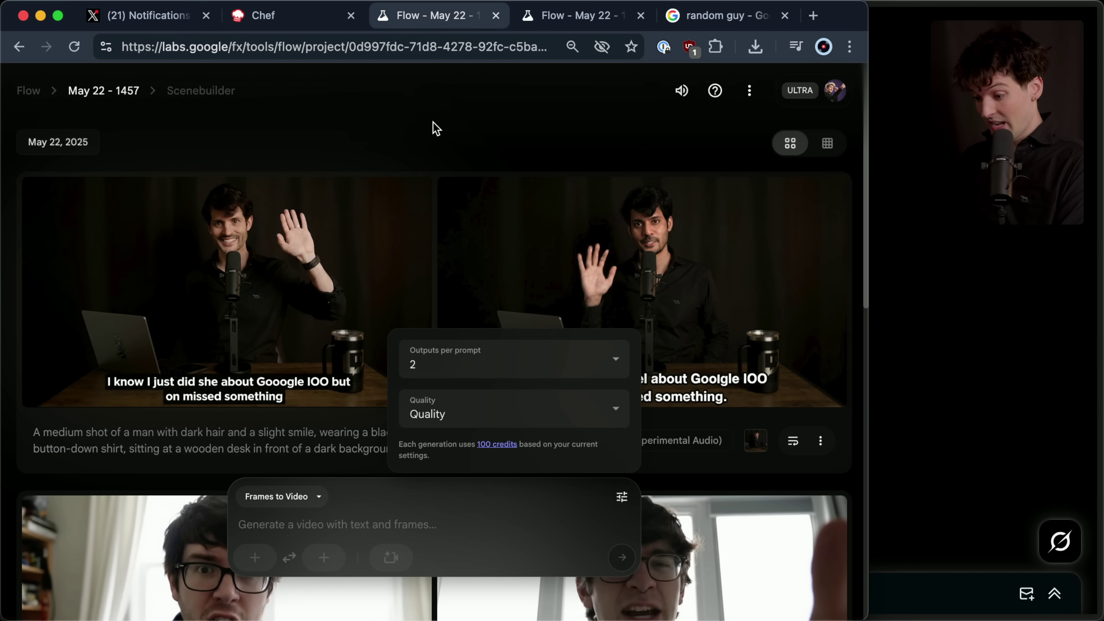
left_click(434, 142)
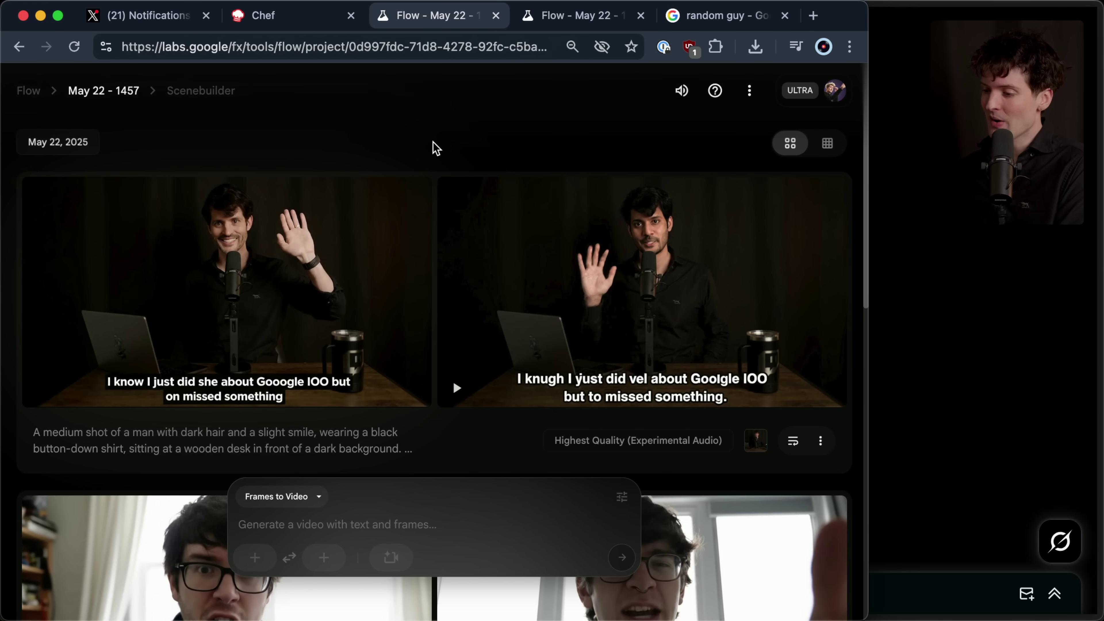
left_click(29, 93)
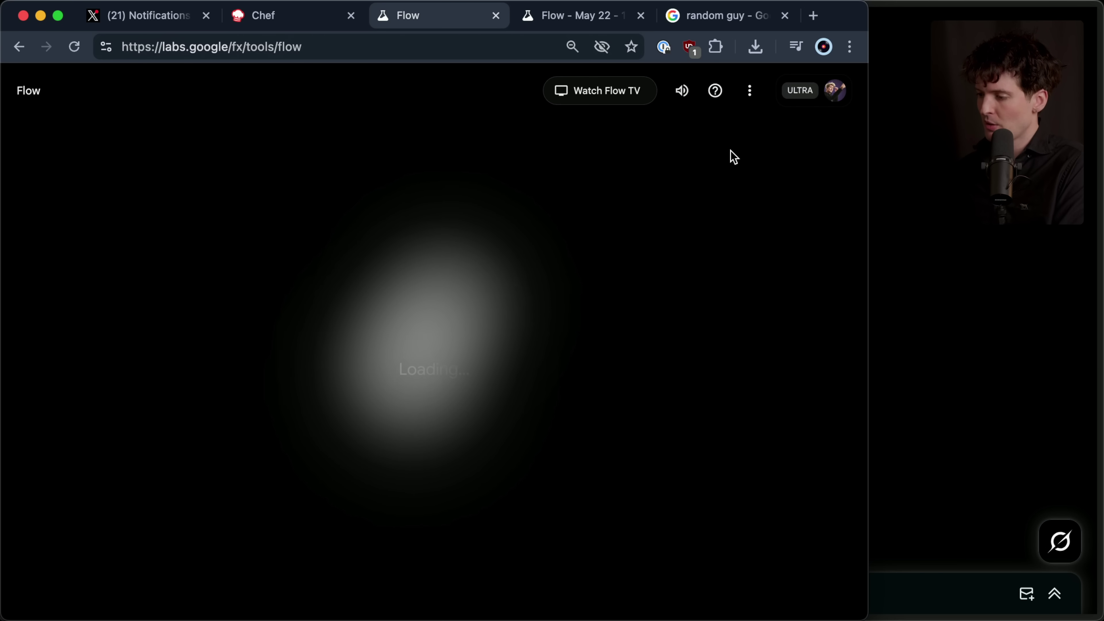
- Make the browser full screen and show the Flow projects as a thumbnail grid
key("ctrl+alt+Return")
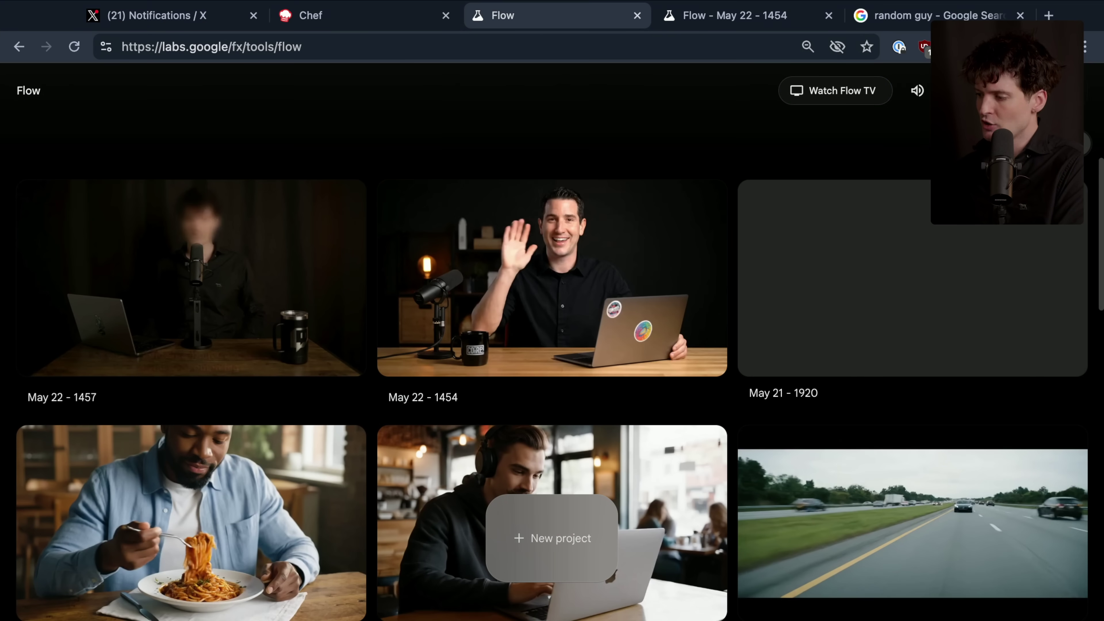
key("ctrl+super+f")
left_click(826, 270)
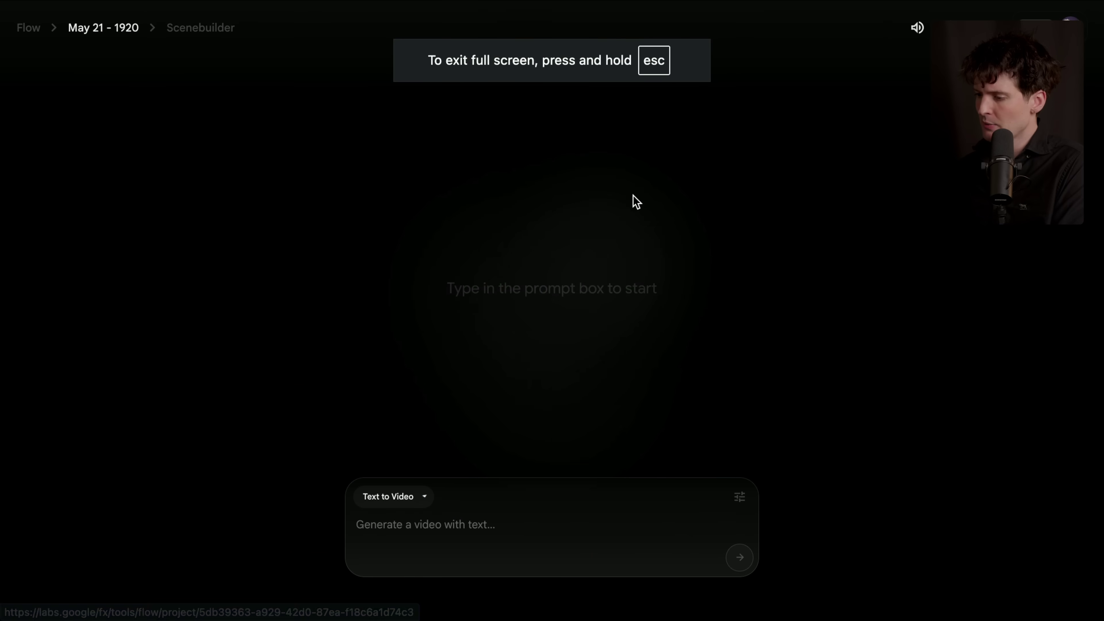
scroll(416, 227, "left", 5)
scroll(377, 136, "up", 5)
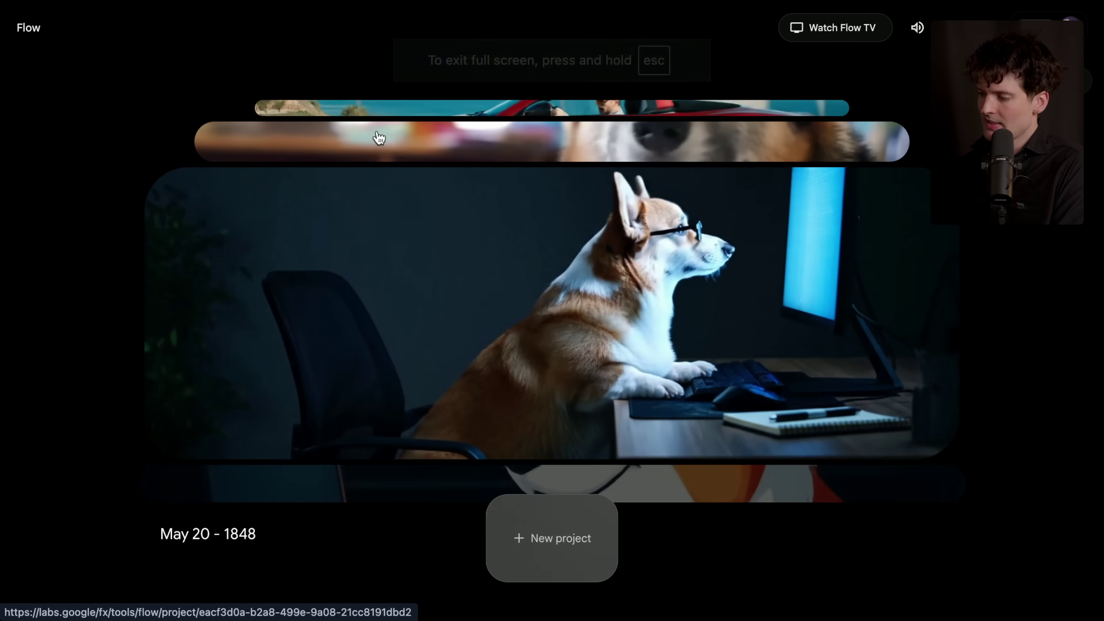
scroll(379, 138, "up", 5)
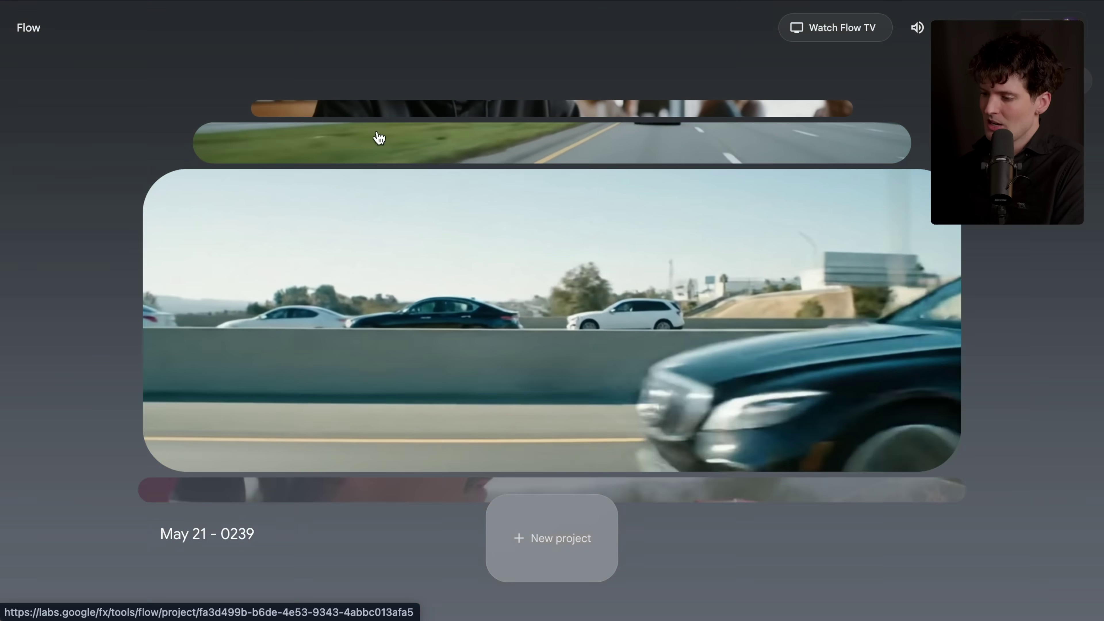
scroll(379, 137, "up", 5)
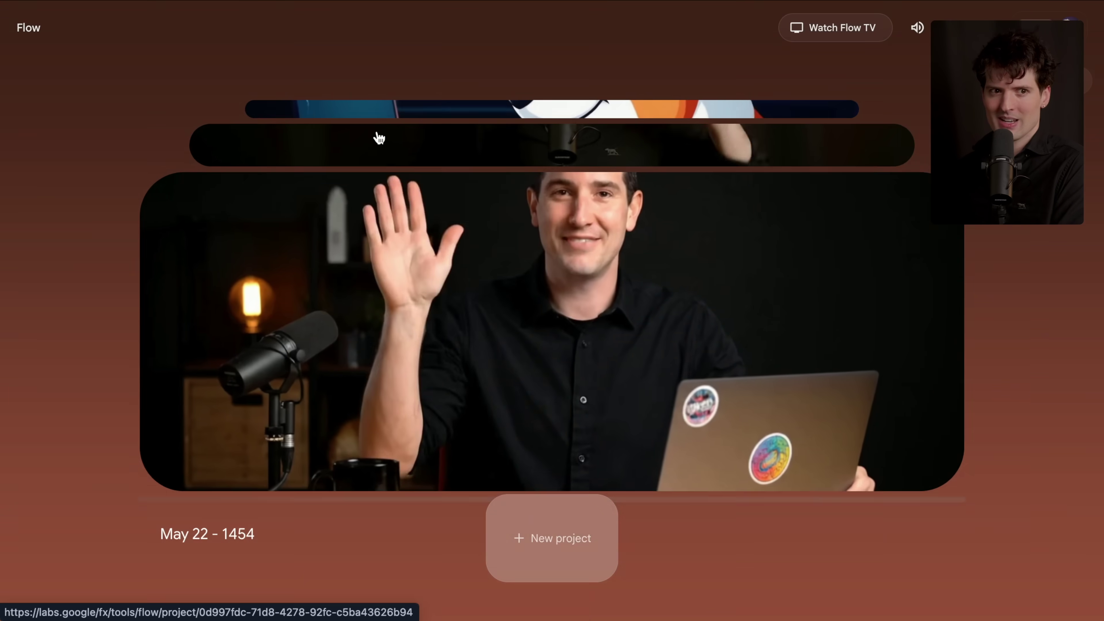
scroll(378, 137, "up", 2)
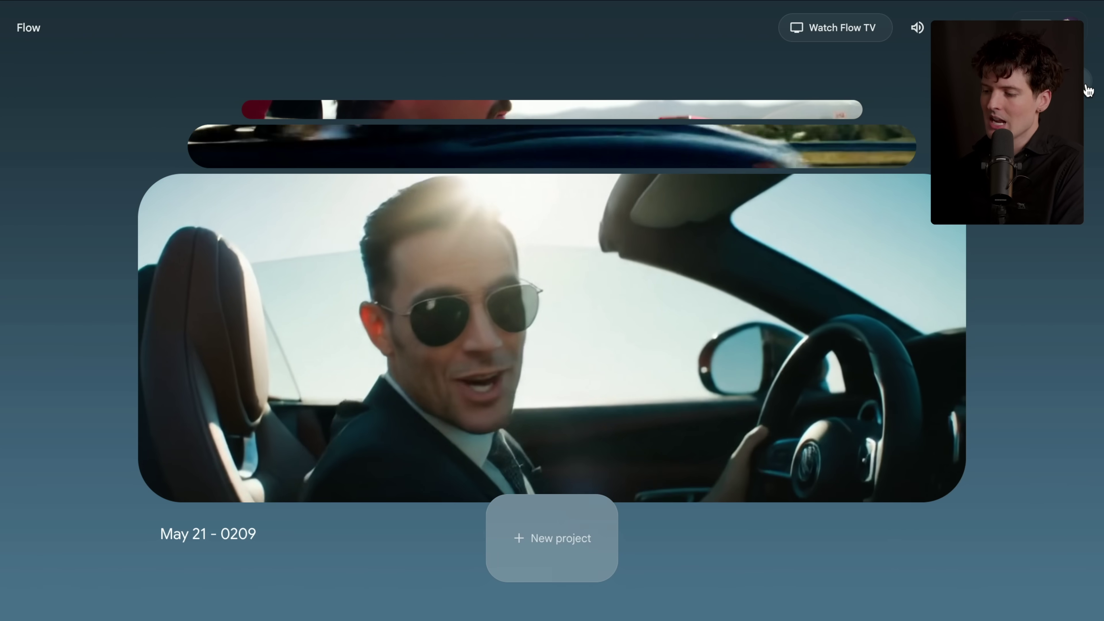
left_click(1086, 82)
mouse_move(503, 295)
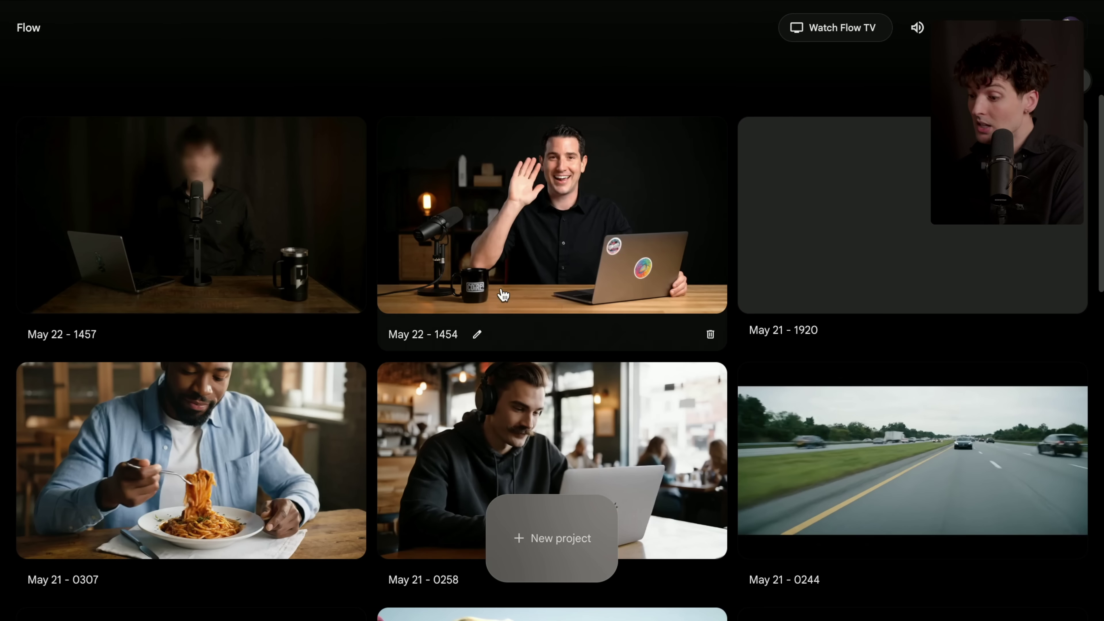
- Open the May 22 - 1454 project, add its first presenter clip to the scene and play it
left_click(465, 289)
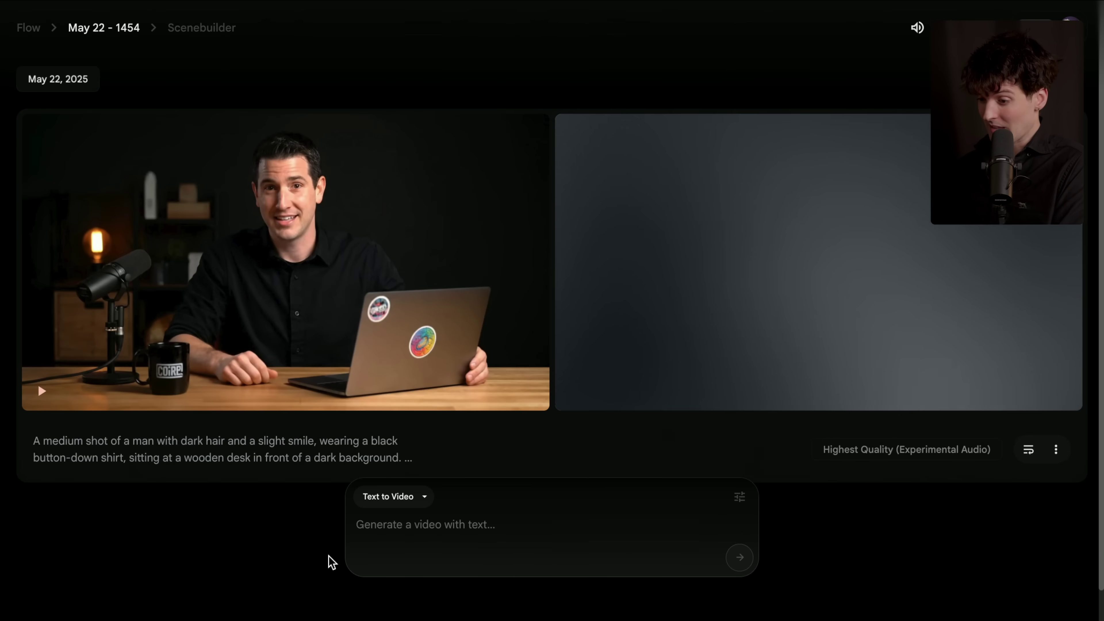
left_click(218, 31)
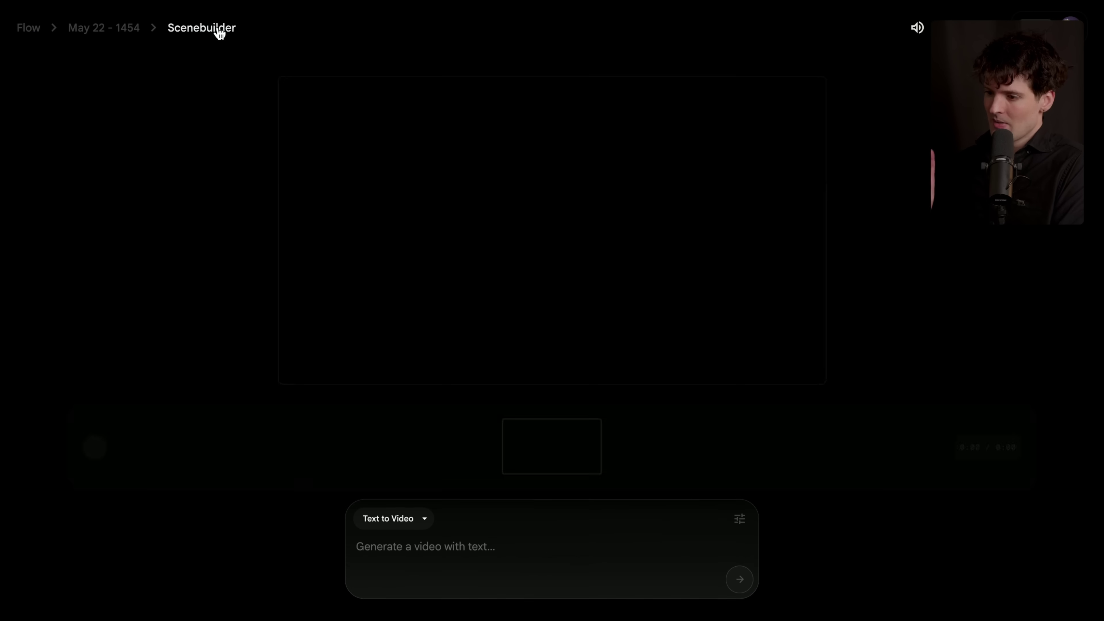
left_click(129, 34)
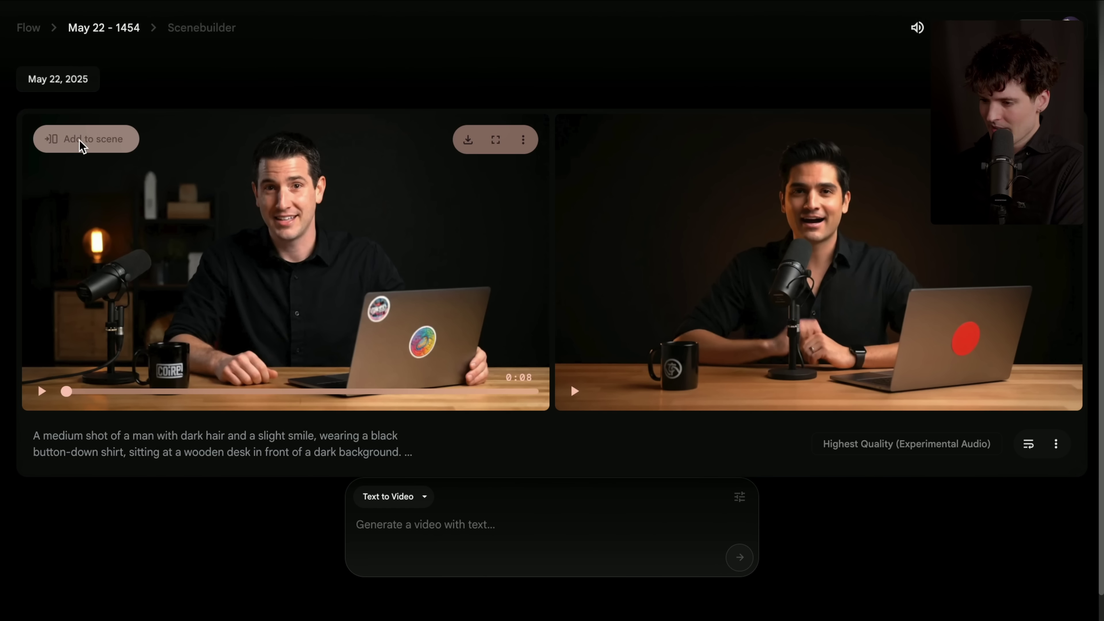
left_click(83, 140)
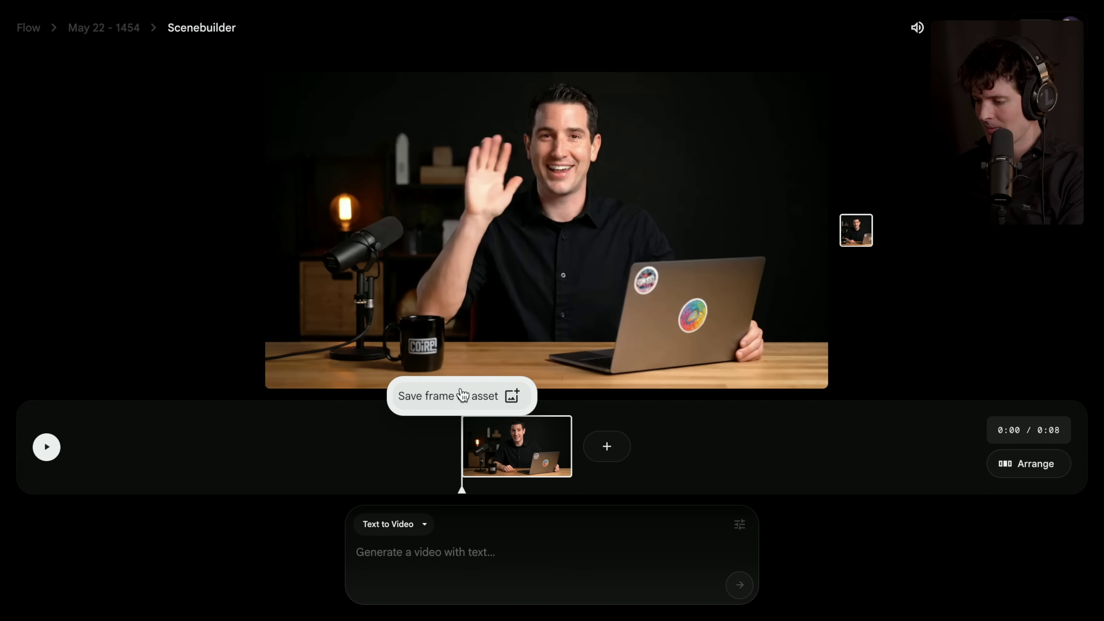
left_click(48, 448)
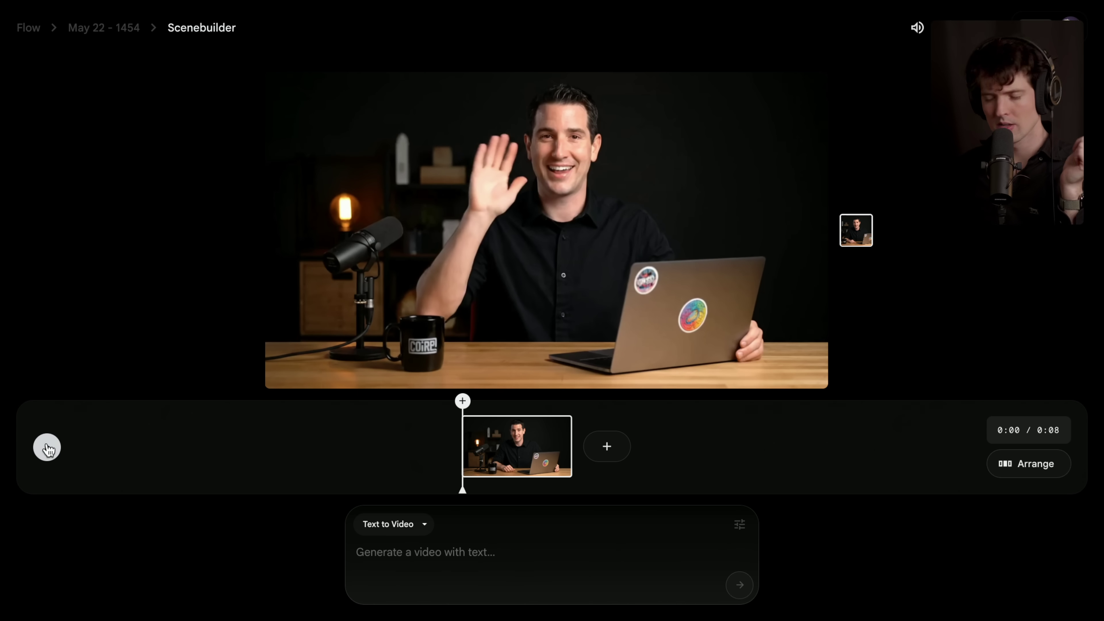
mouse_move(567, 446)
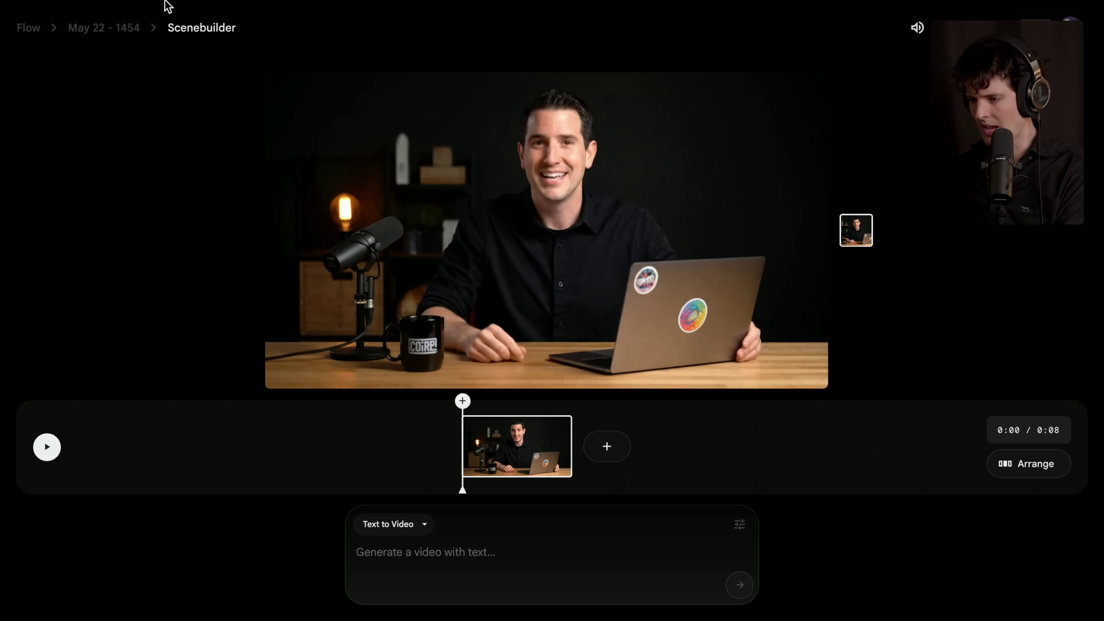
left_click(123, 29)
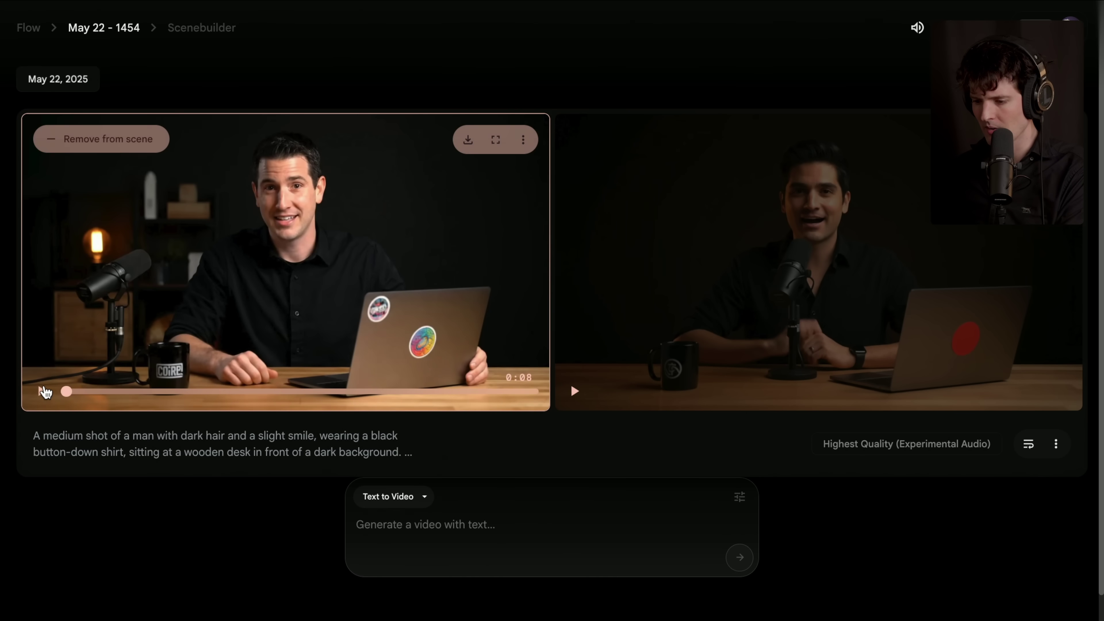
- Trim the presenter clip in Scenebuilder from 8 seconds to 7 seconds
left_click(43, 391)
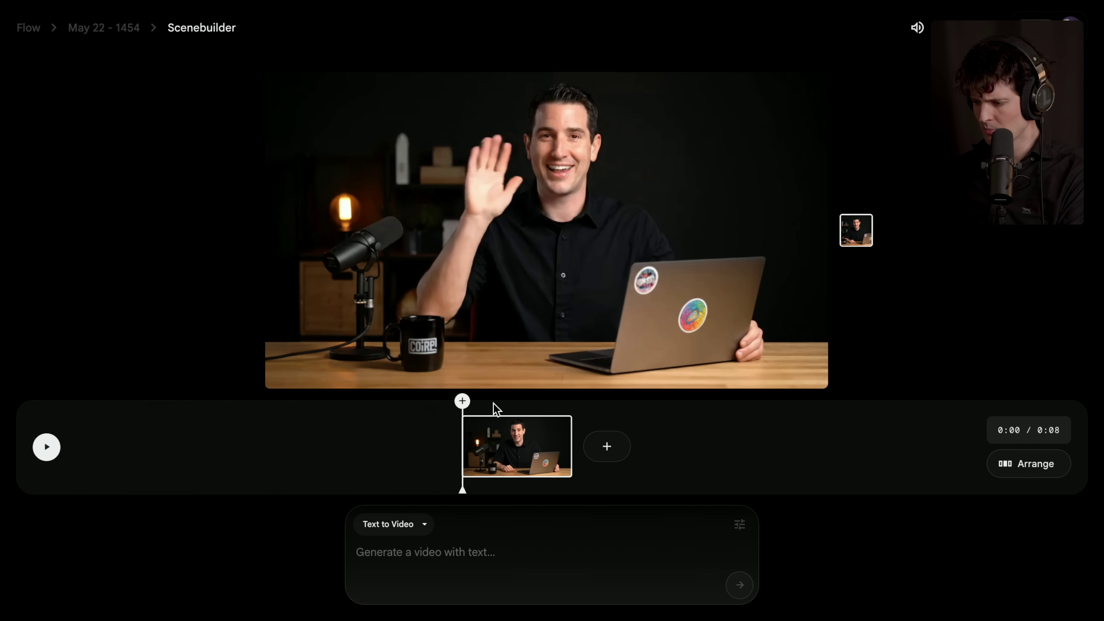
left_click_drag(571, 450, 564, 452)
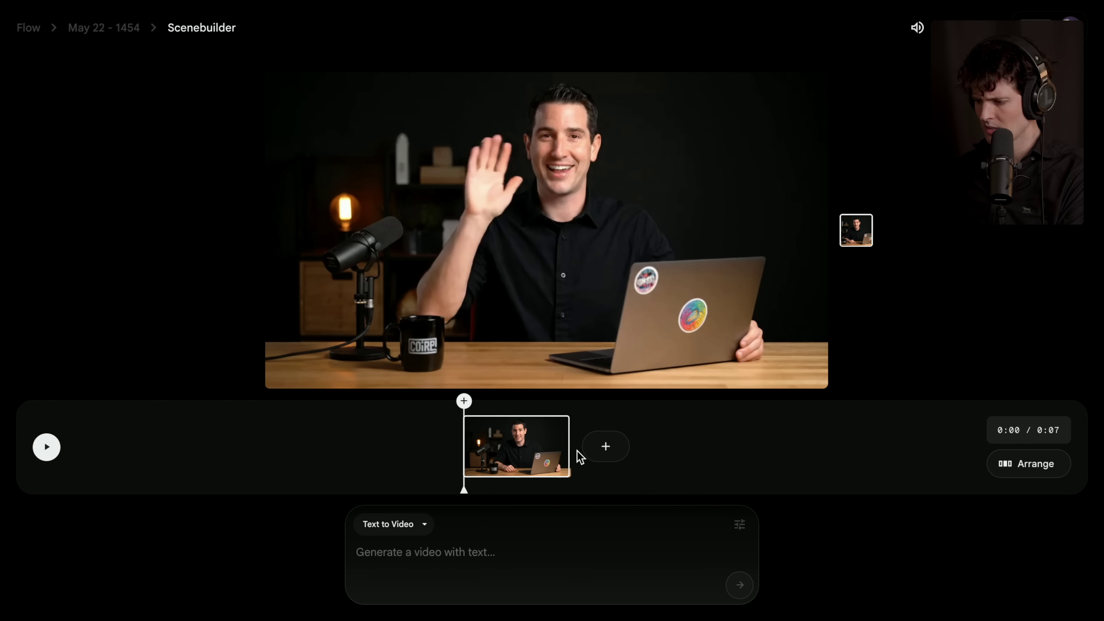
left_click(605, 447)
- Start a clip extension with quality set to Highest Quality (Experimental Audio)
left_click(599, 406)
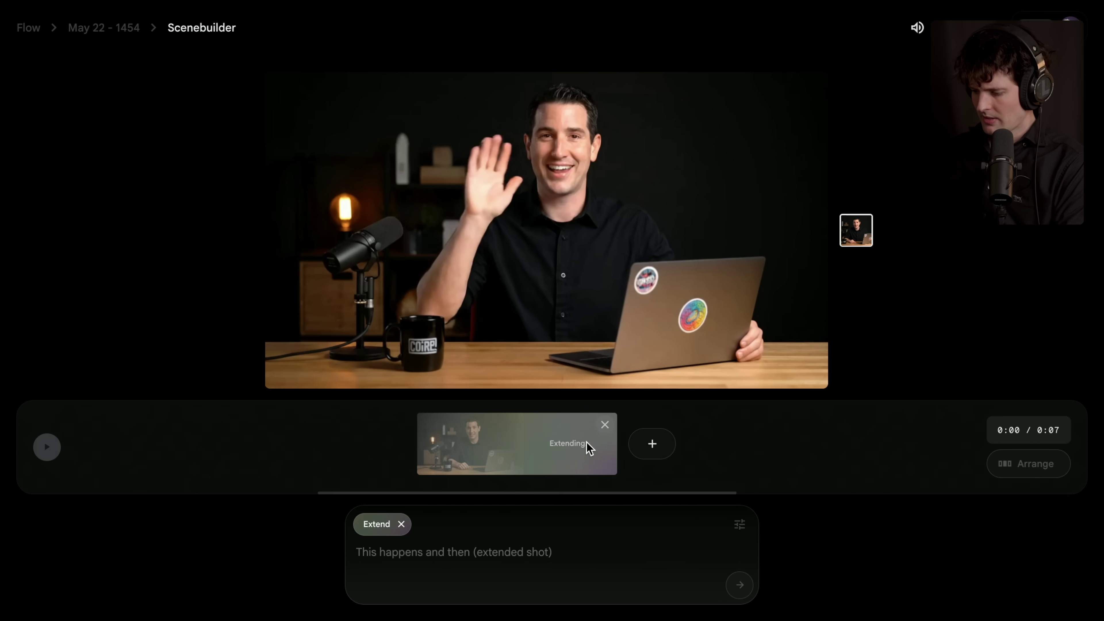
left_click(739, 524)
left_click(713, 452)
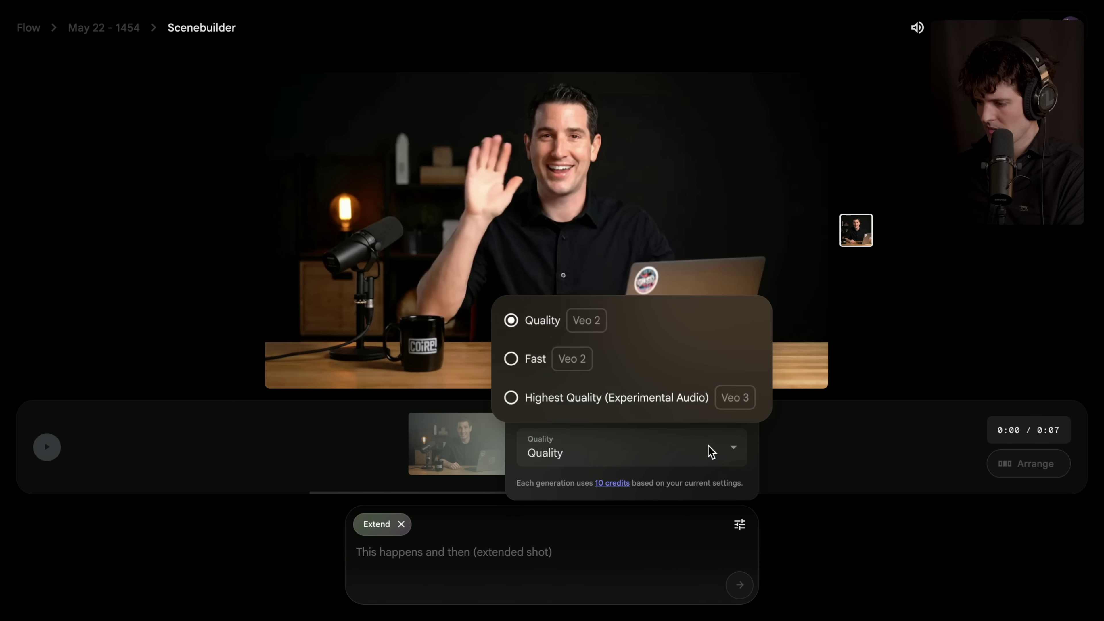
left_click(667, 400)
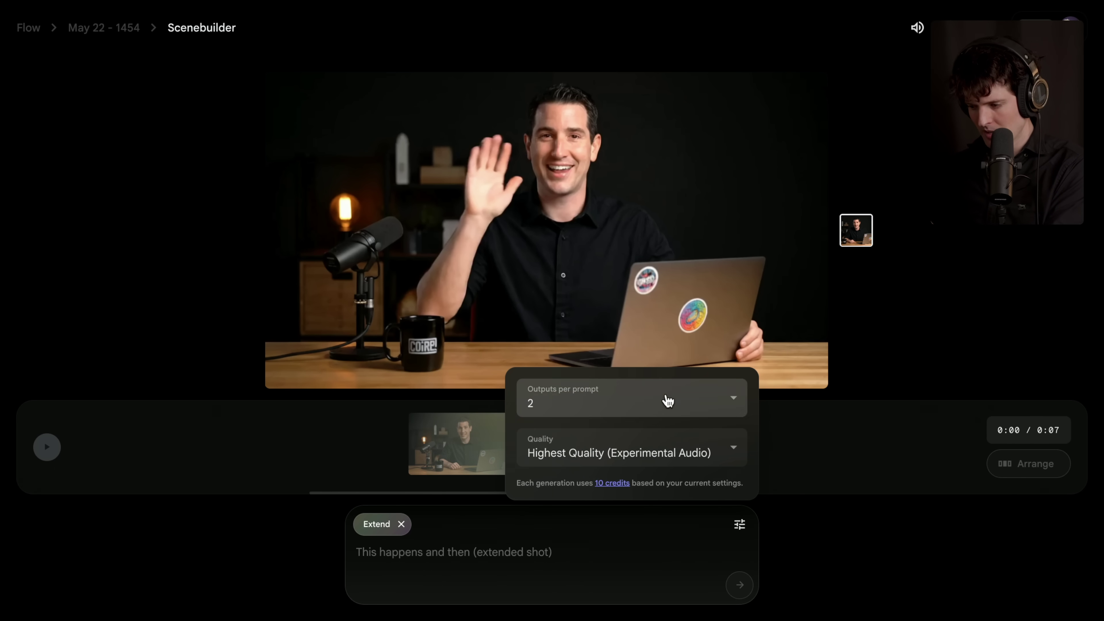
left_click(546, 543)
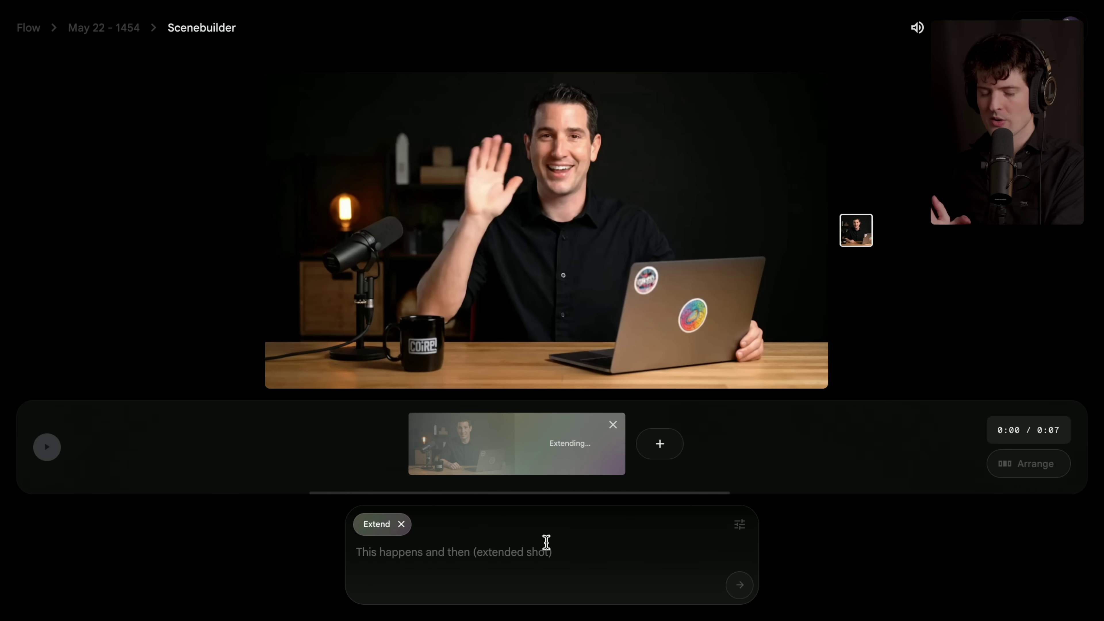
- Paste the speaker's intro-line prompt, submit the extension, then cancel it
type("The speaker then says \"It's such a good model that I used it to generate this intro!\"")
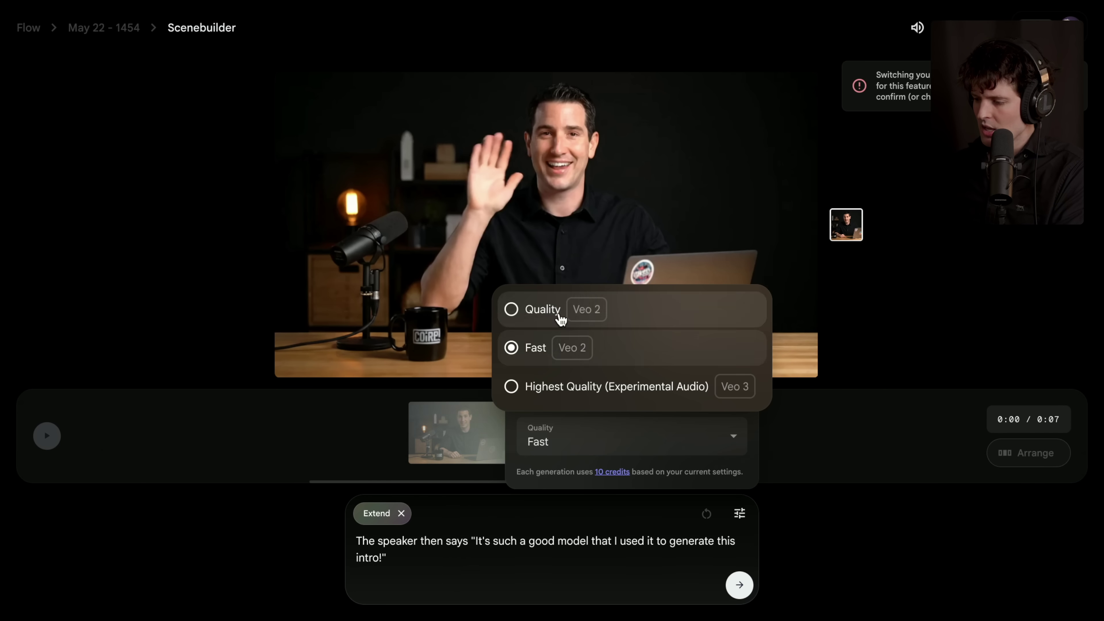
left_click(581, 391)
key("Return")
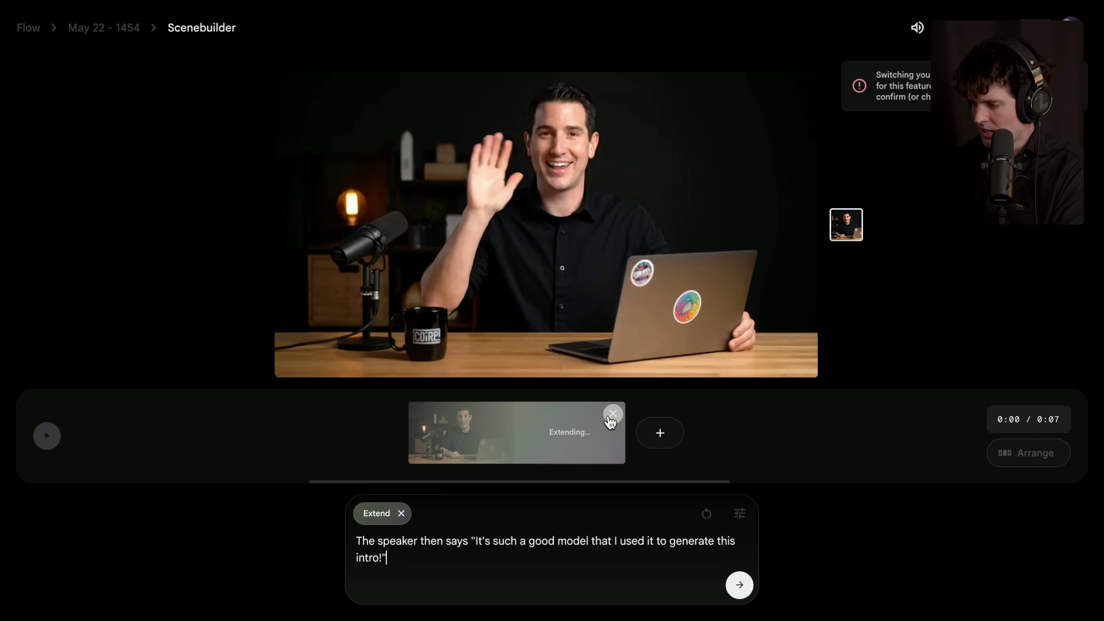
left_click(613, 414)
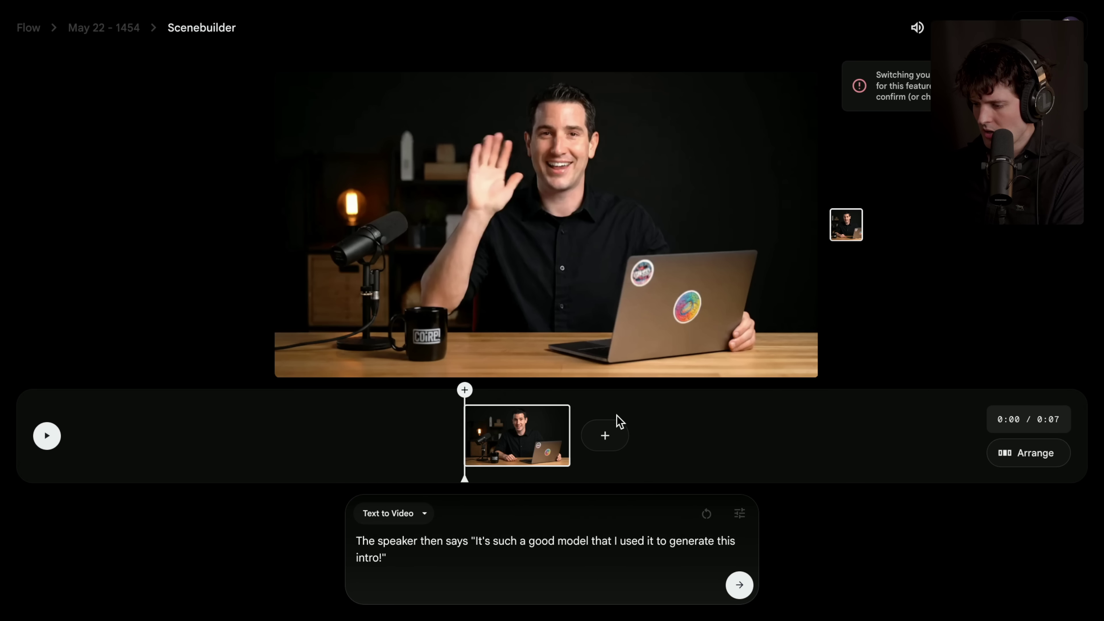
left_click(116, 29)
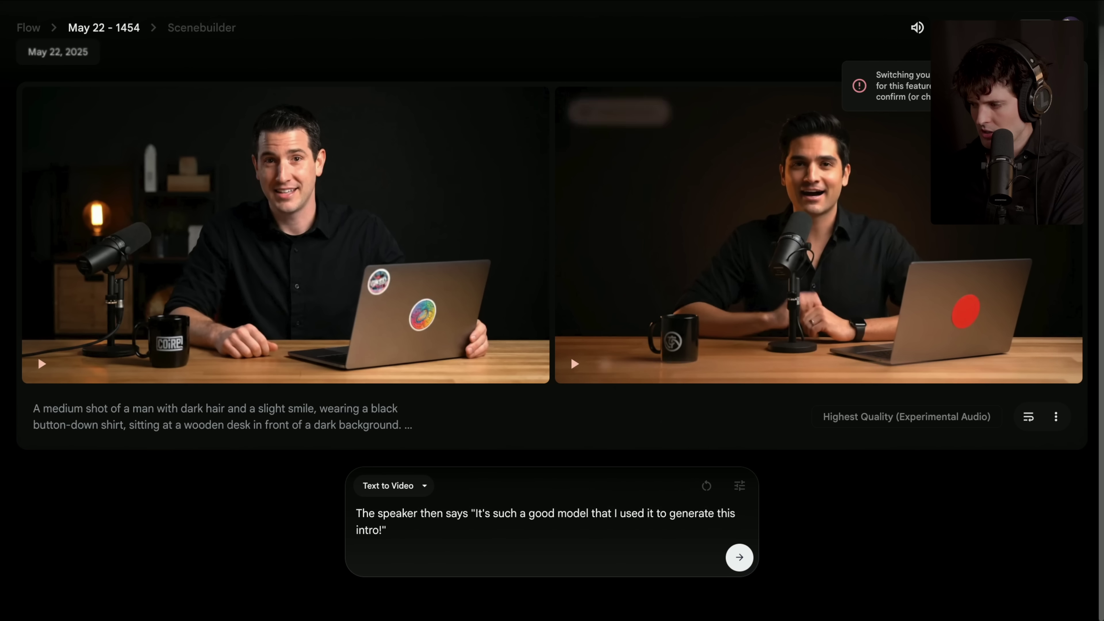
- Check the X video tab, then go back to the Flow projects grid
scroll(451, 213, "up", 1)
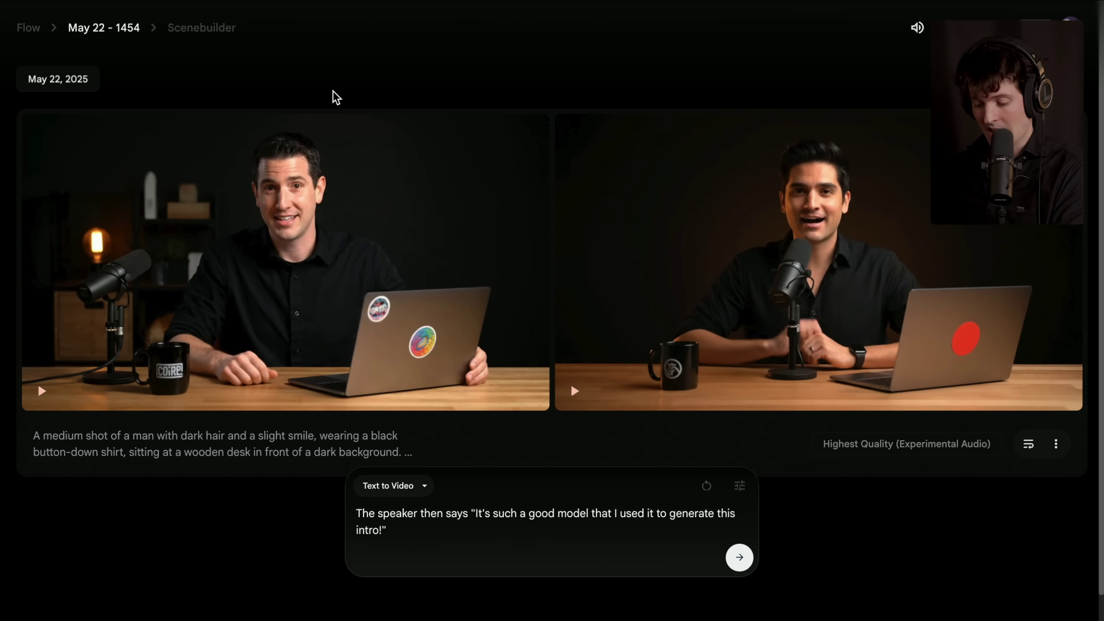
key("ctrl+Tab")
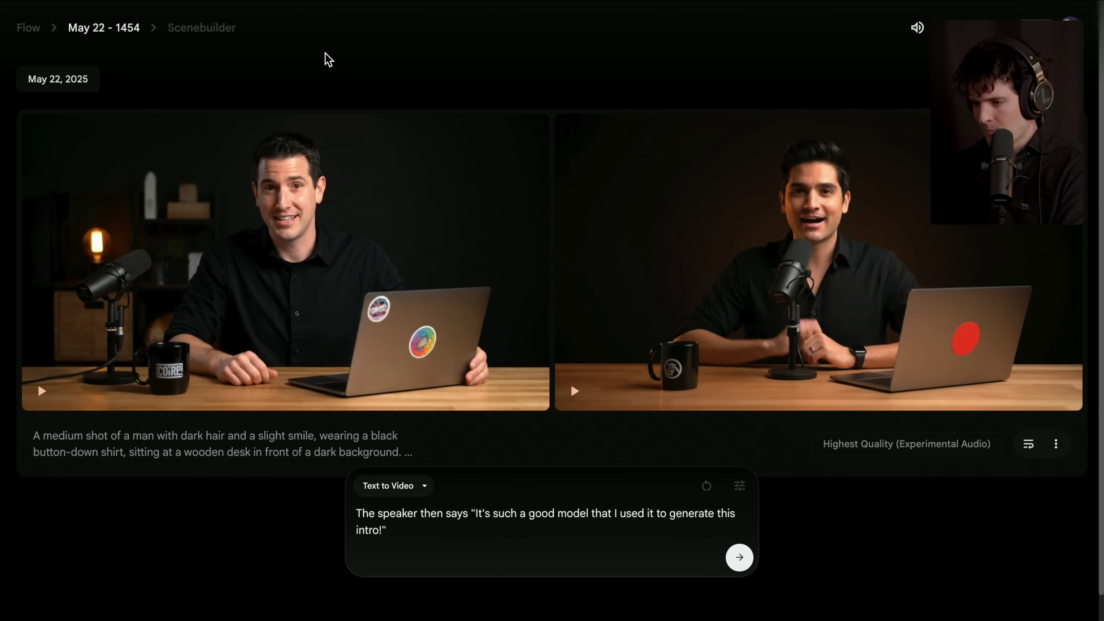
left_click(26, 29)
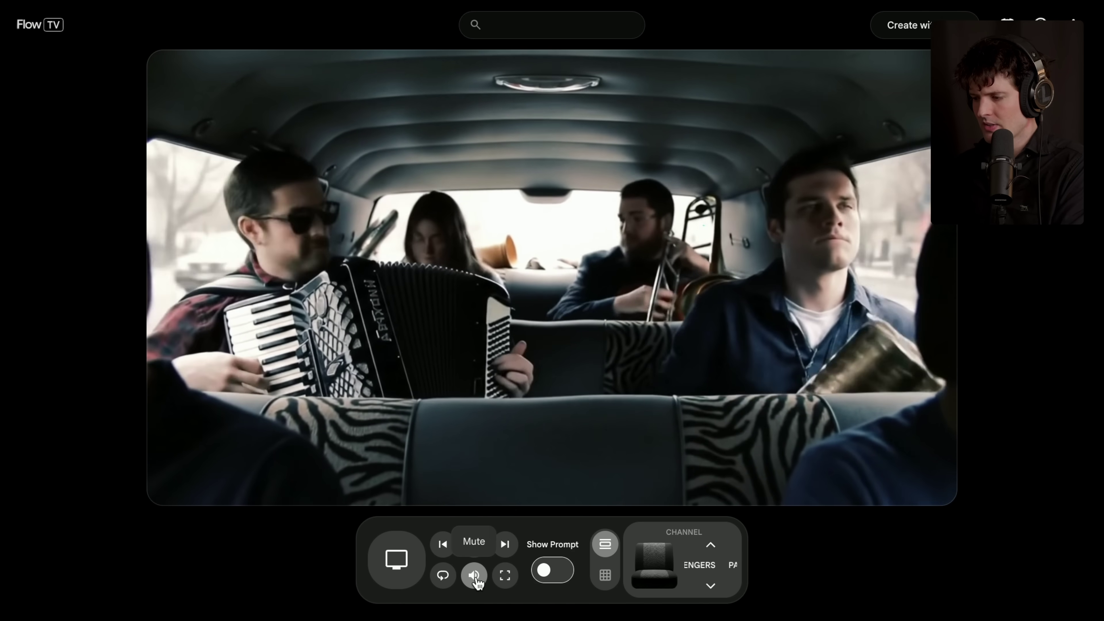
- Change Flow TV channels, mute, pause and toggle grid view, then switch to the X window
key("Down")
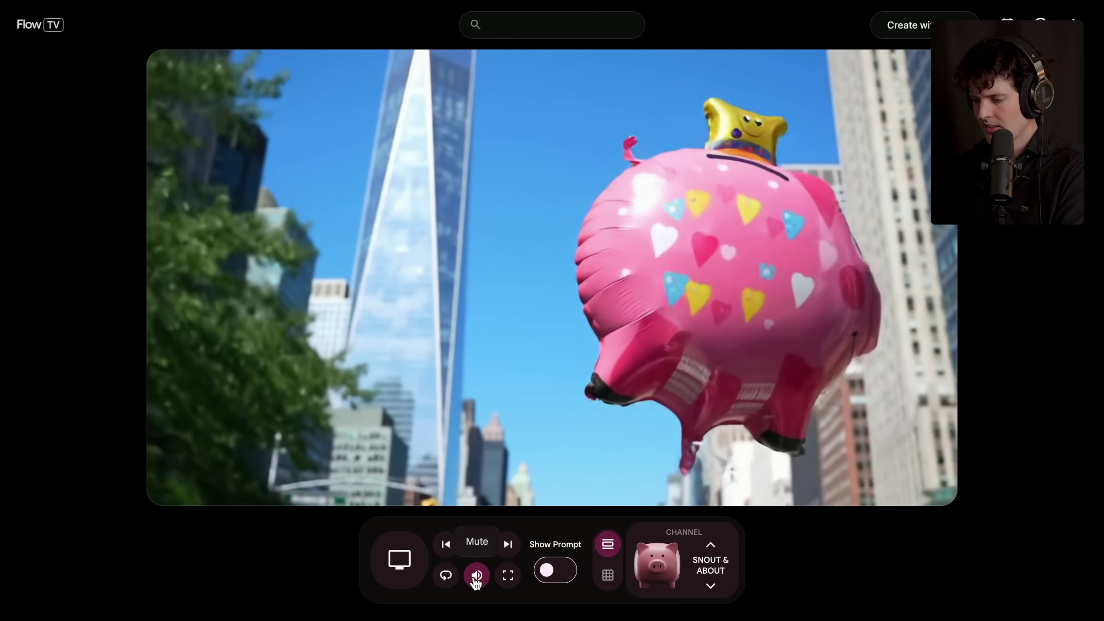
left_click(476, 577)
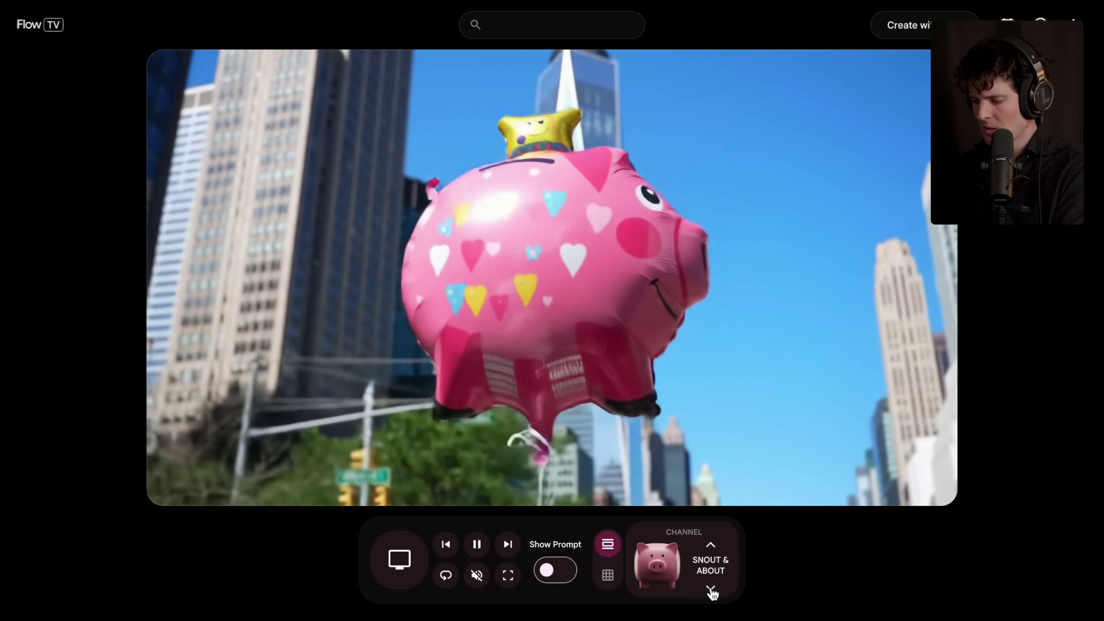
left_click(711, 590)
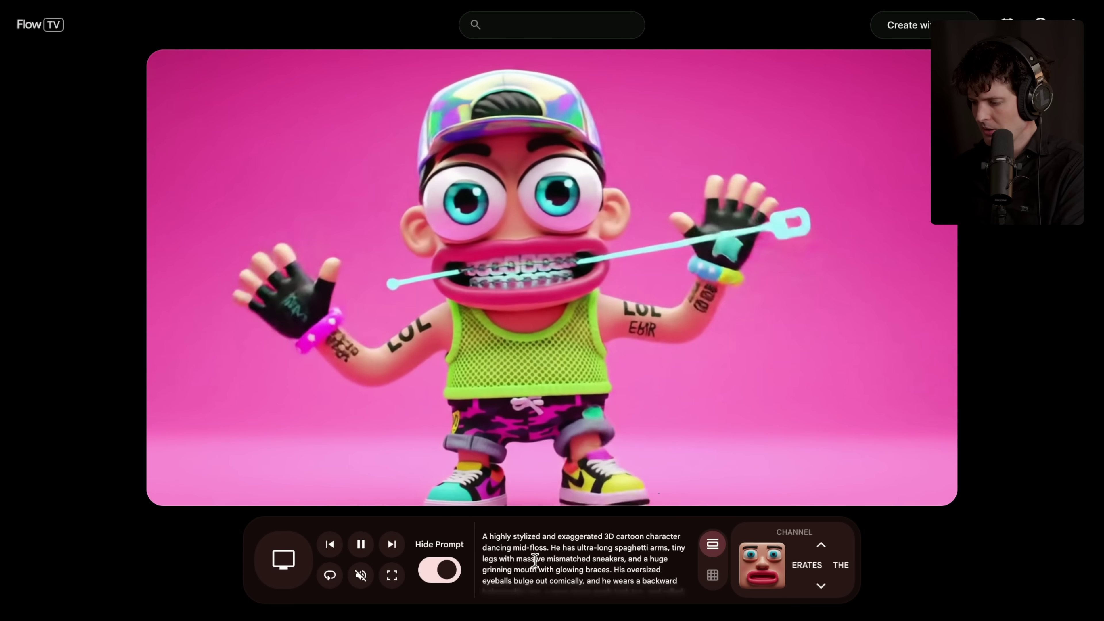
scroll(535, 560, "up", 3)
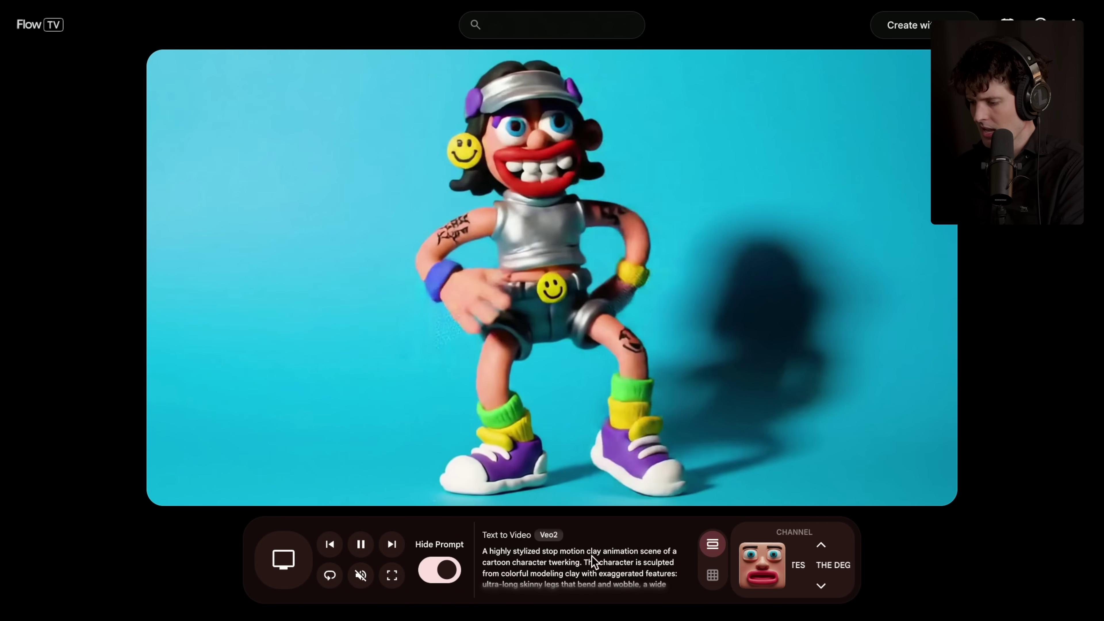
left_click(361, 544)
key("g")
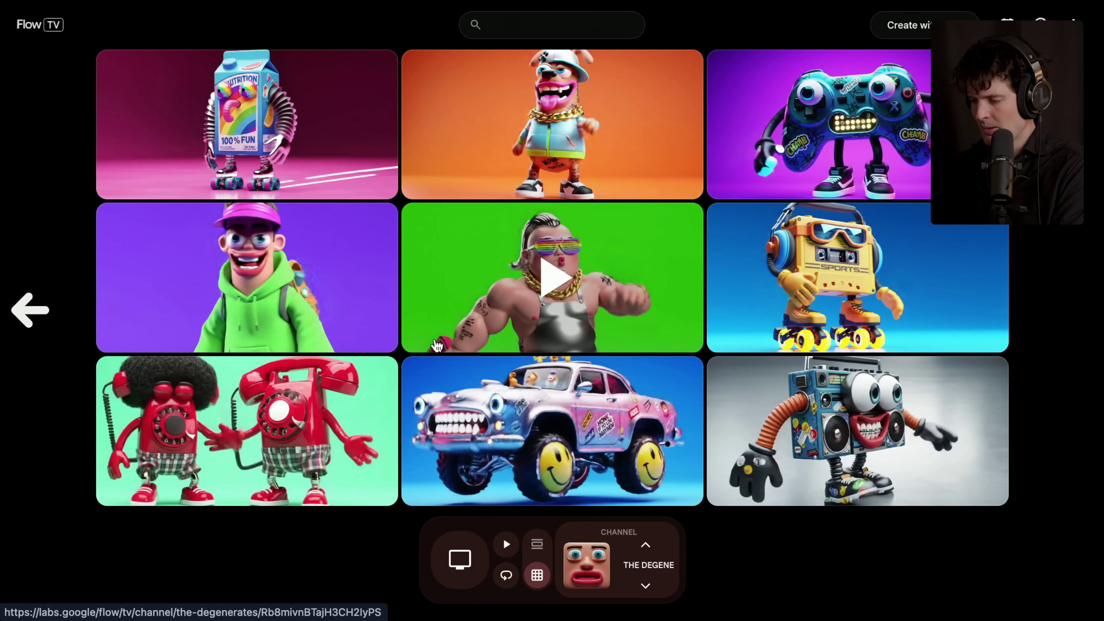
key("g")
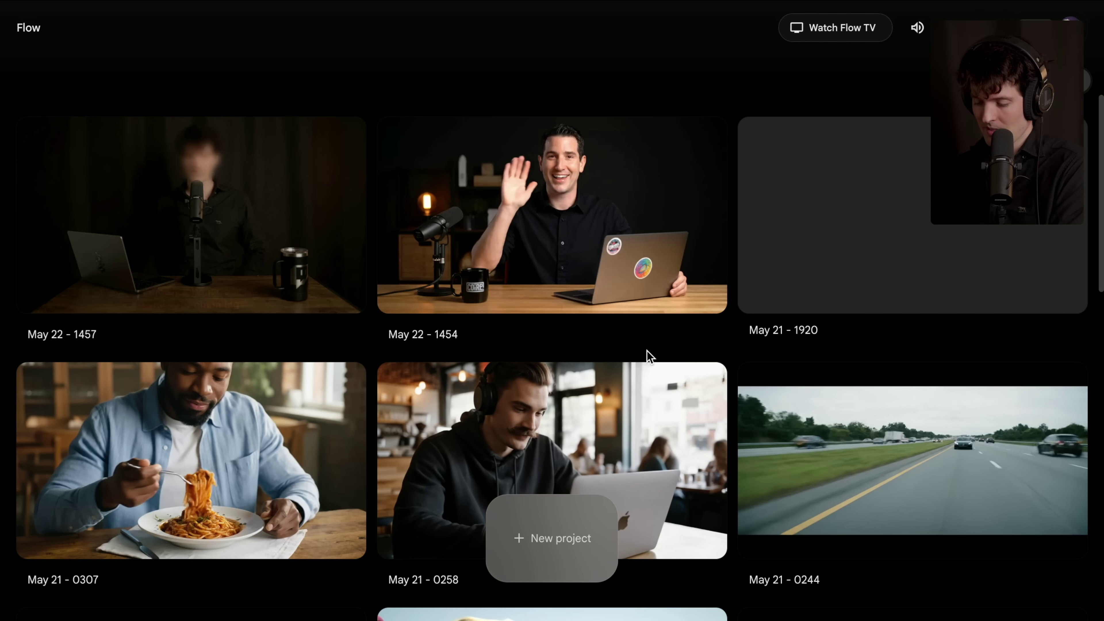
key("super+Tab")
key("super+grave")
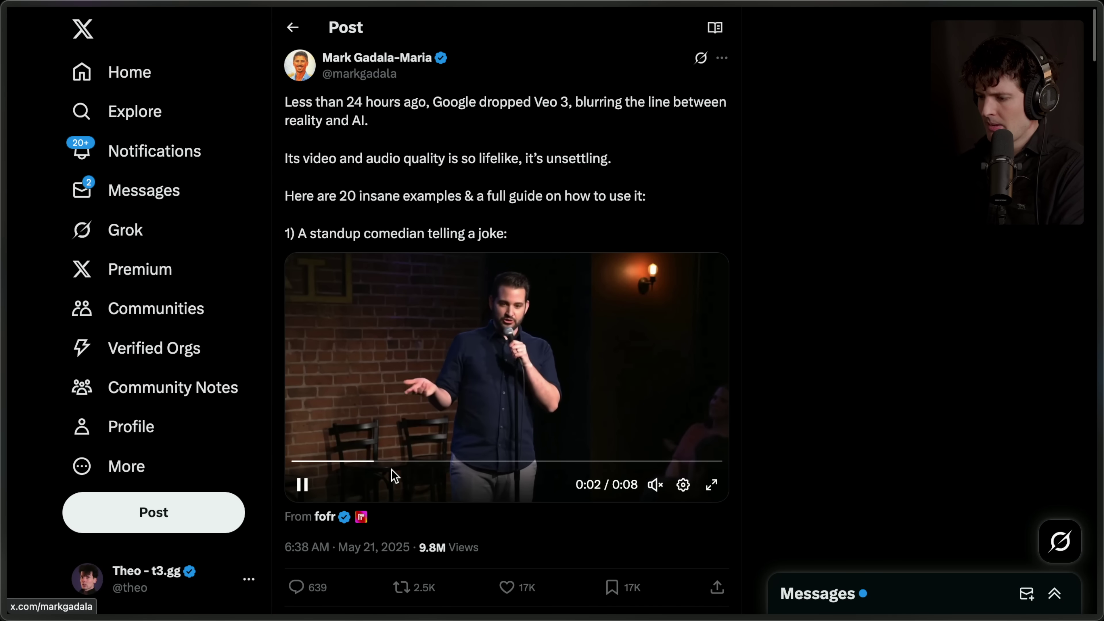
- Replay the comedian video, return to the 'veo 3 standup' results and pause the Apostle Paul clip
left_click_drag(413, 461, 293, 461)
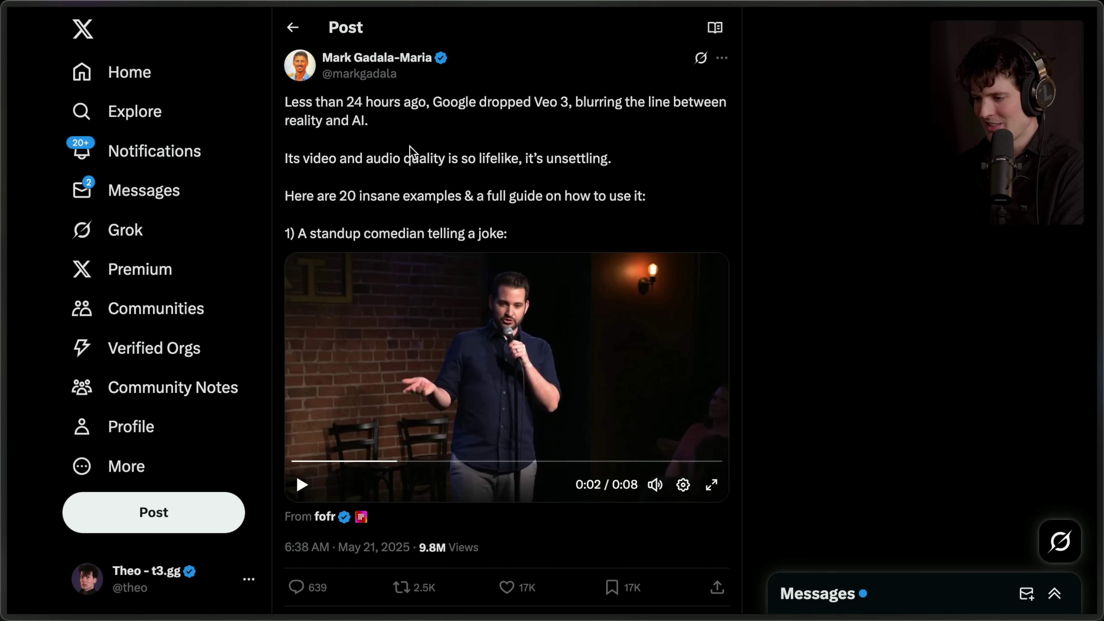
key("alt+Left")
scroll(407, 192, "down", 10)
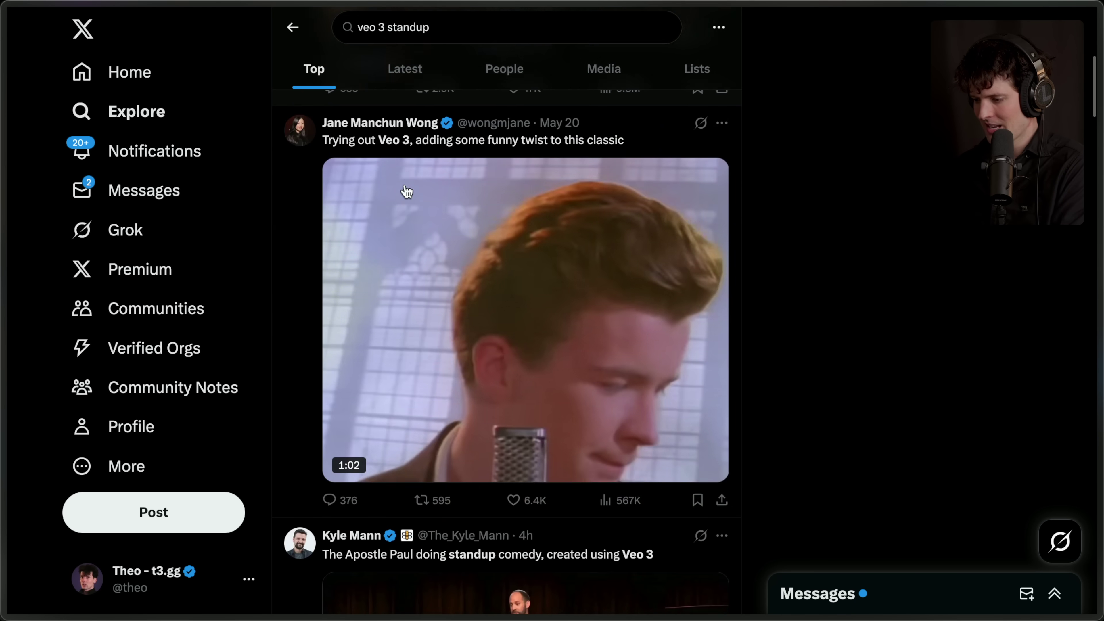
scroll(406, 191, "down", 10)
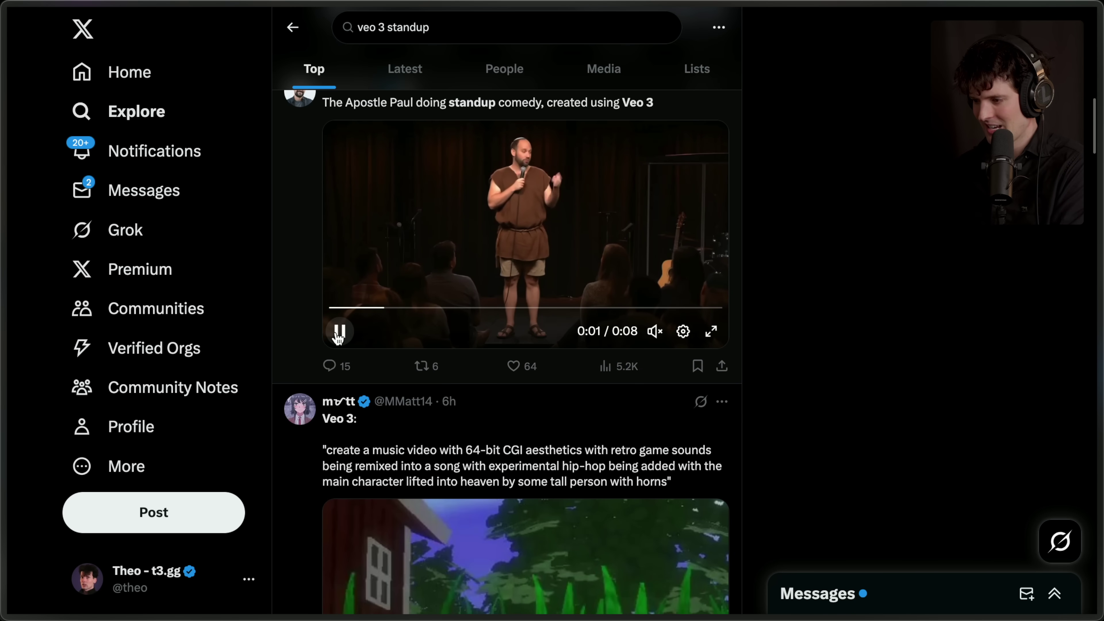
left_click(338, 332)
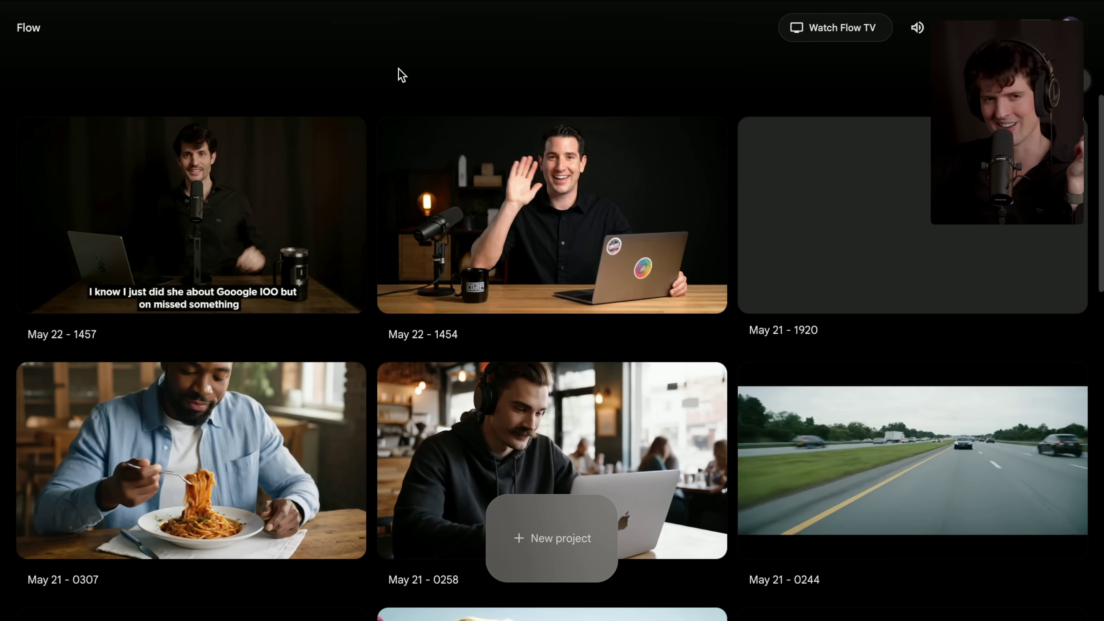
- Start a new project and add 'clean shaven' and 'Be sure to include the audio of him speaking.' to the prompt
left_click(562, 540)
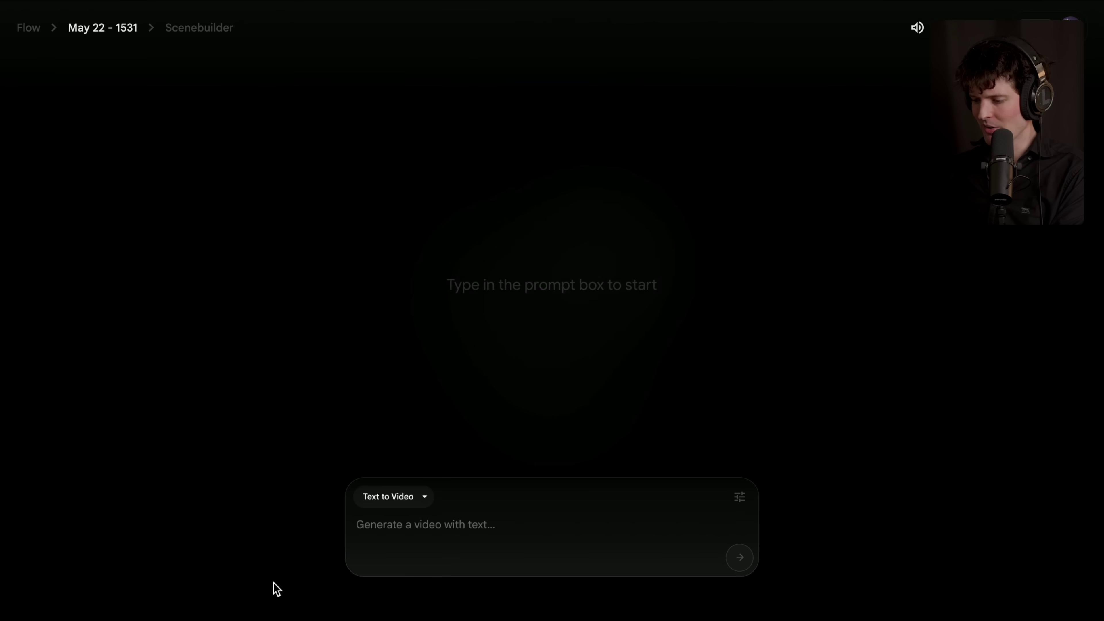
left_click(403, 499)
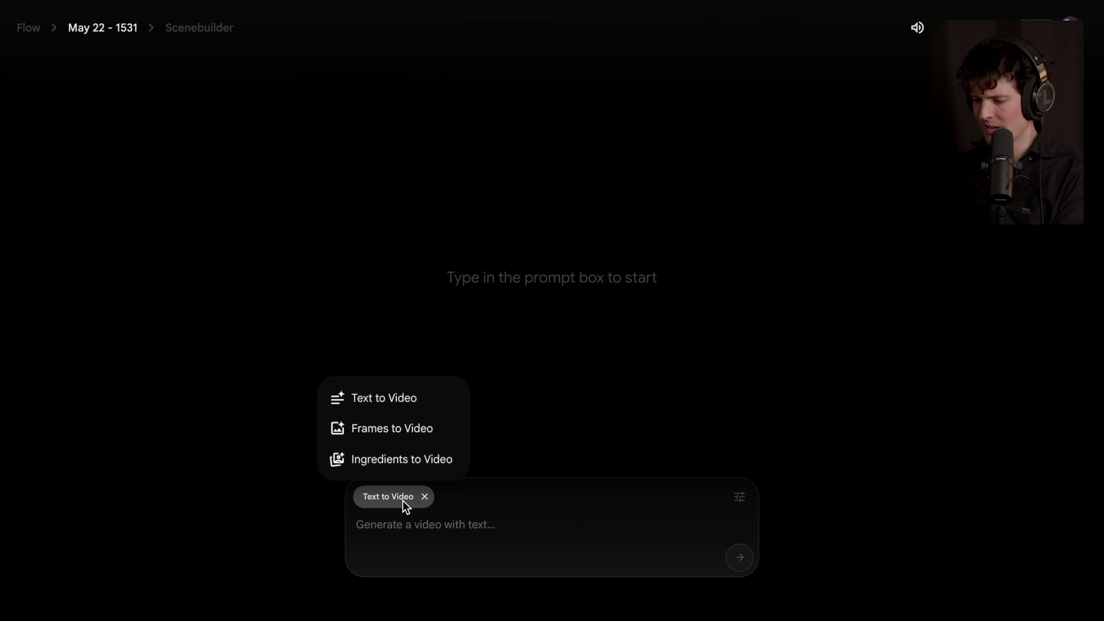
left_click(397, 425)
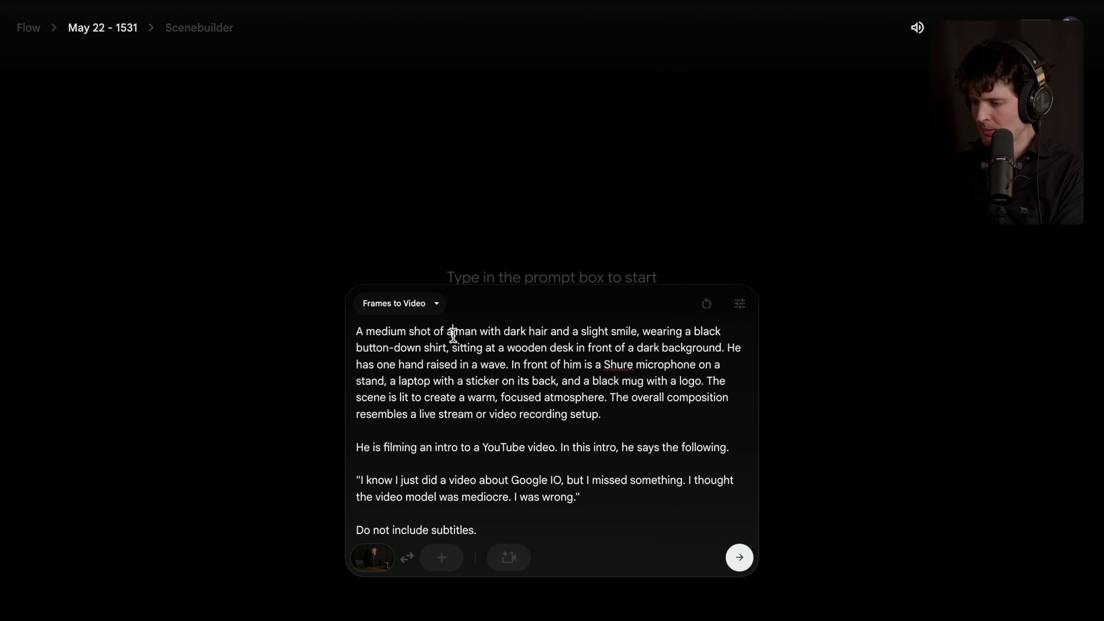
left_click(453, 334)
type("white")
left_click(452, 334)
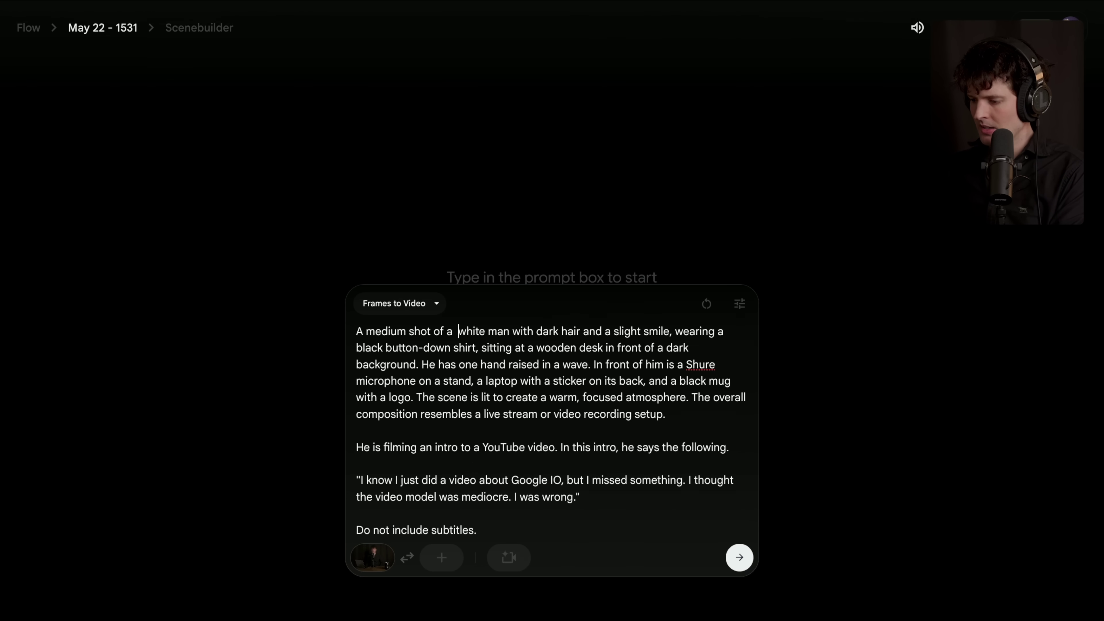
type("clean shaven ")
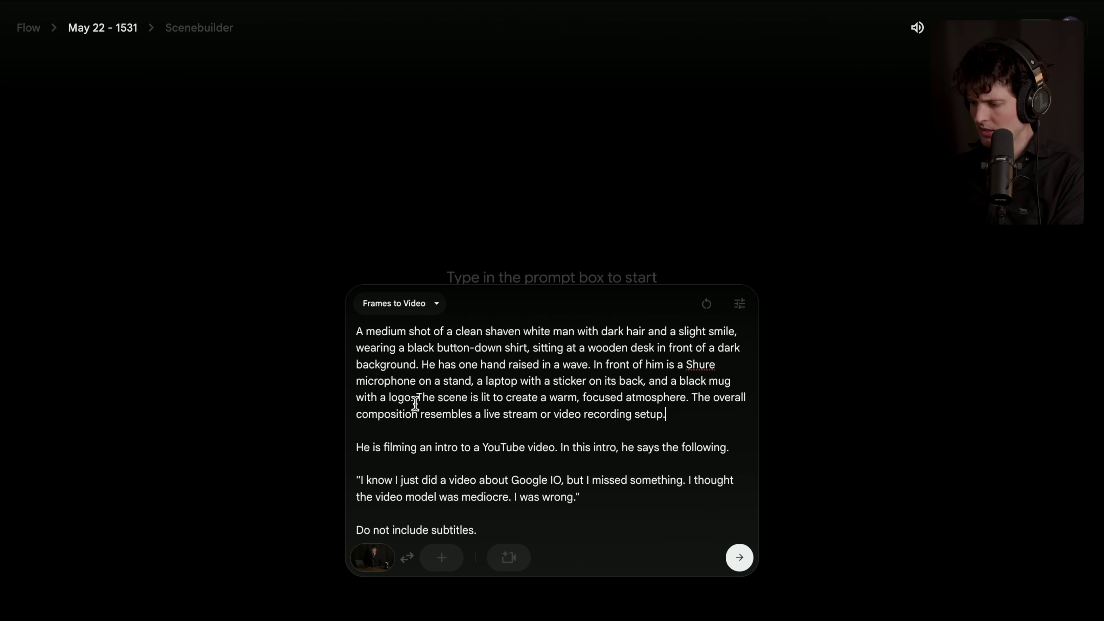
type("Be sure to include the au")
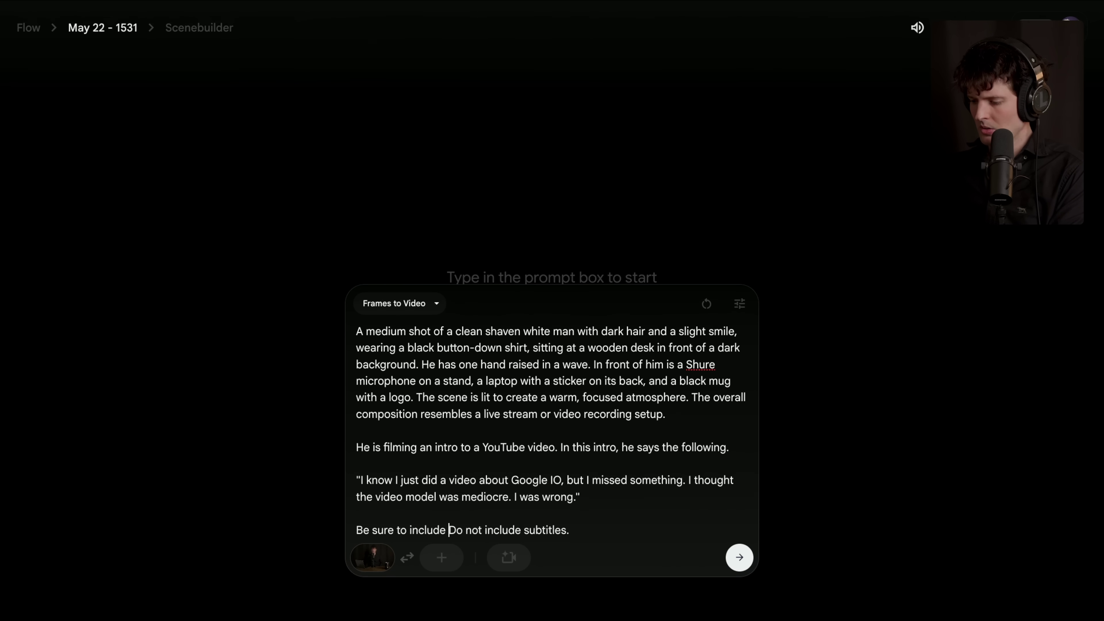
type("dio of him speaking.")
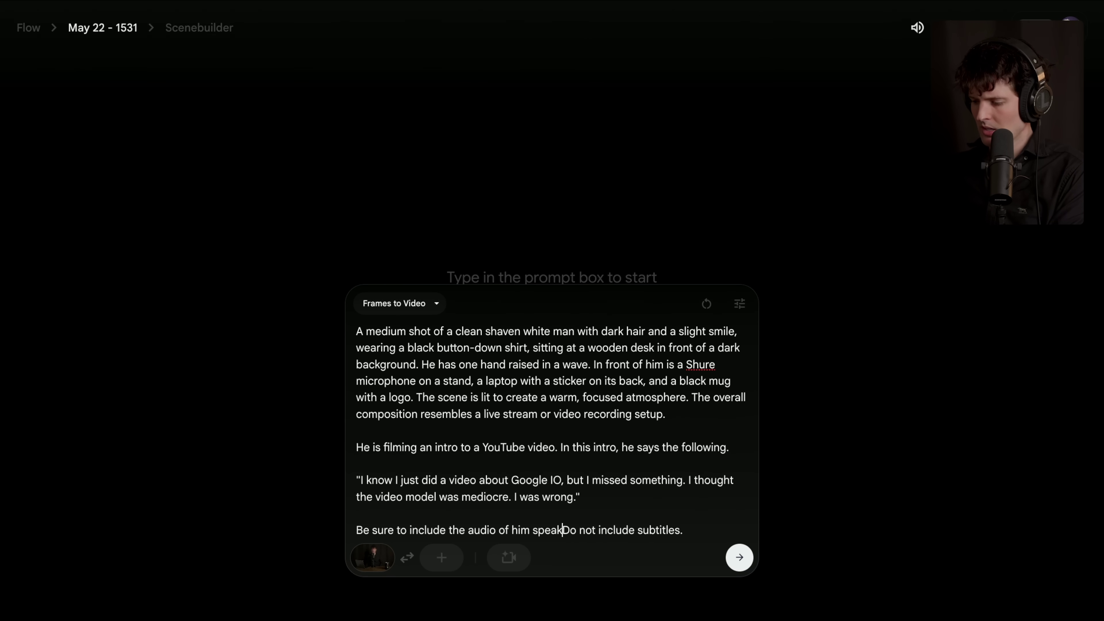
- Set quality to Highest Quality (Experimental Audio) and the generation mode to Text to Video
left_click(739, 303)
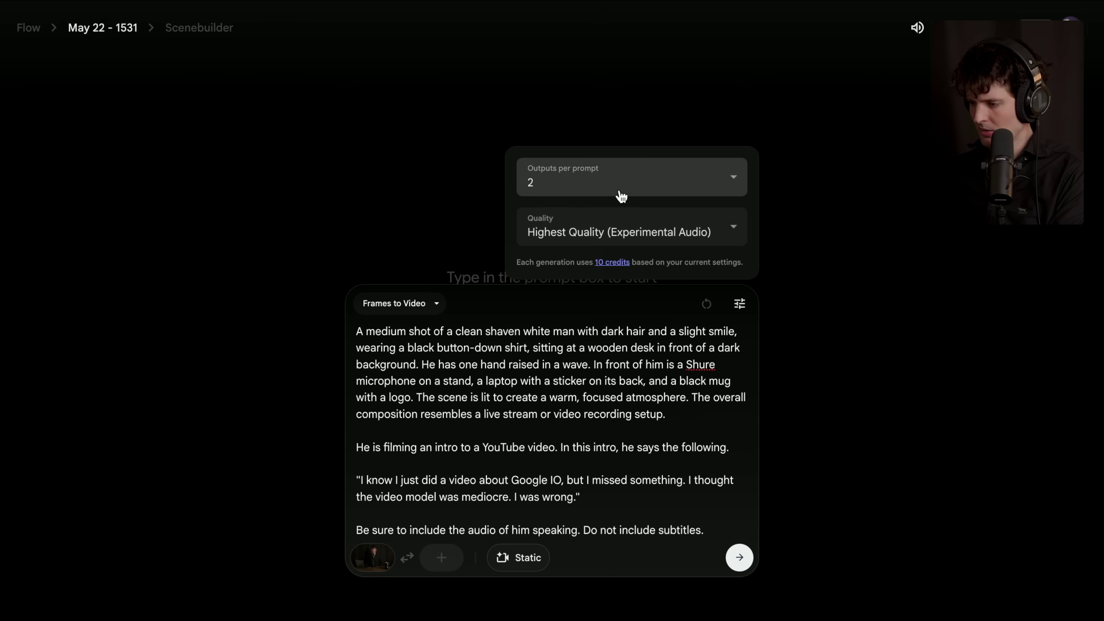
left_click(740, 303)
left_click(739, 557)
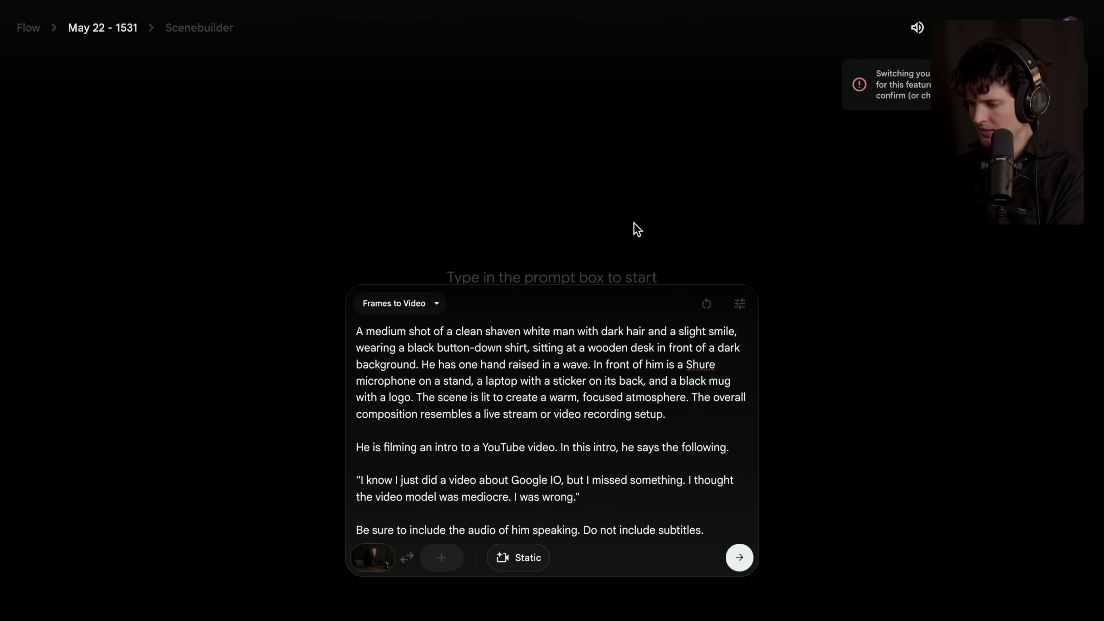
left_click(740, 303)
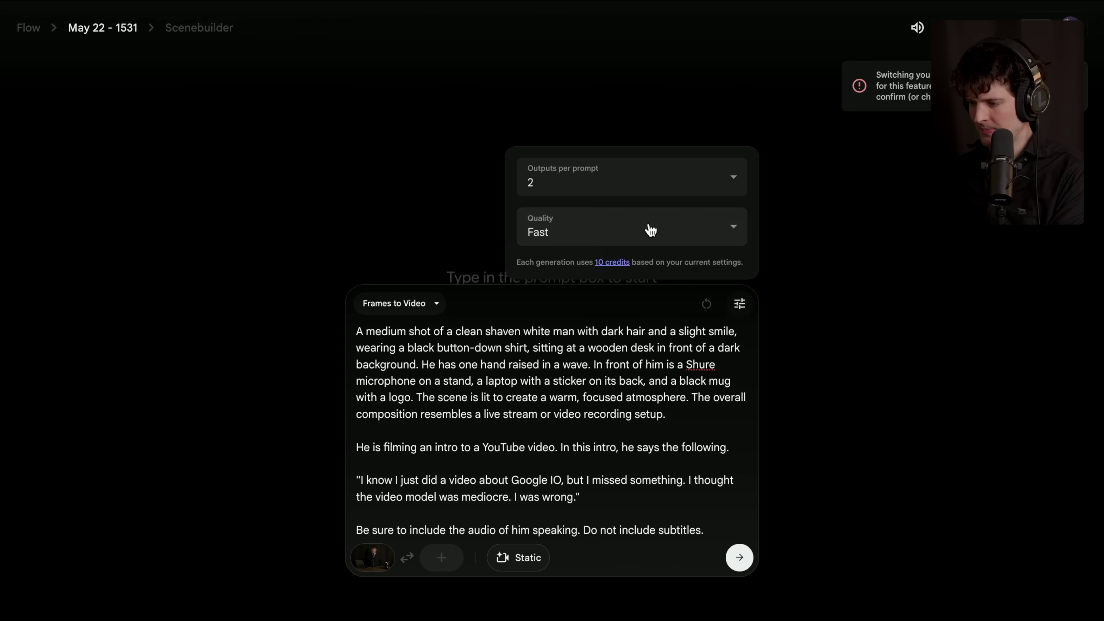
left_click(637, 230)
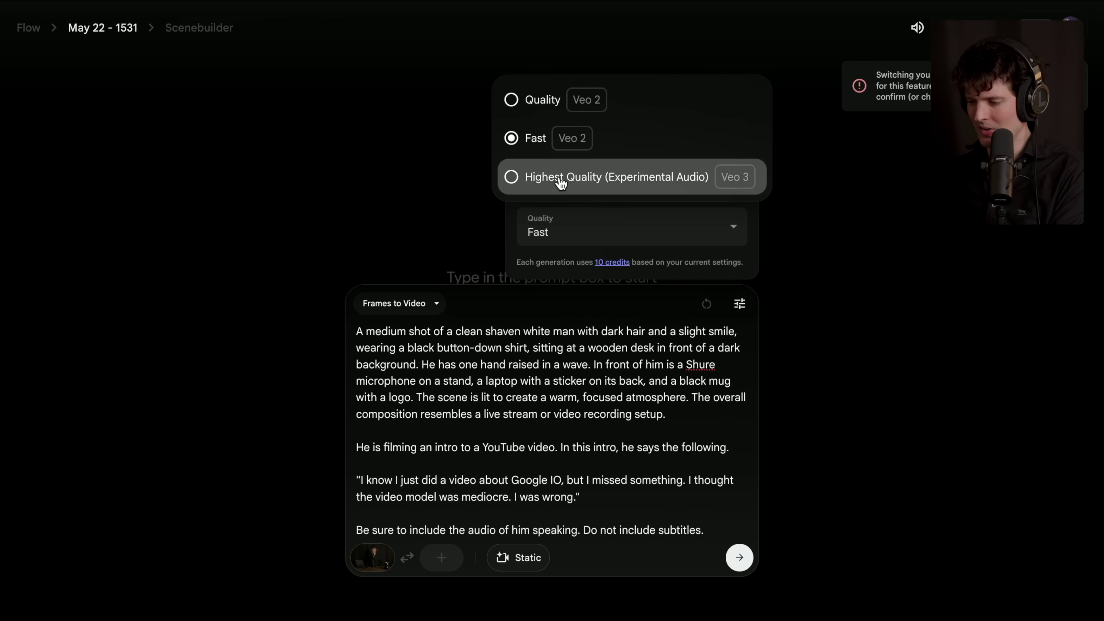
left_click(528, 178)
left_click(419, 317)
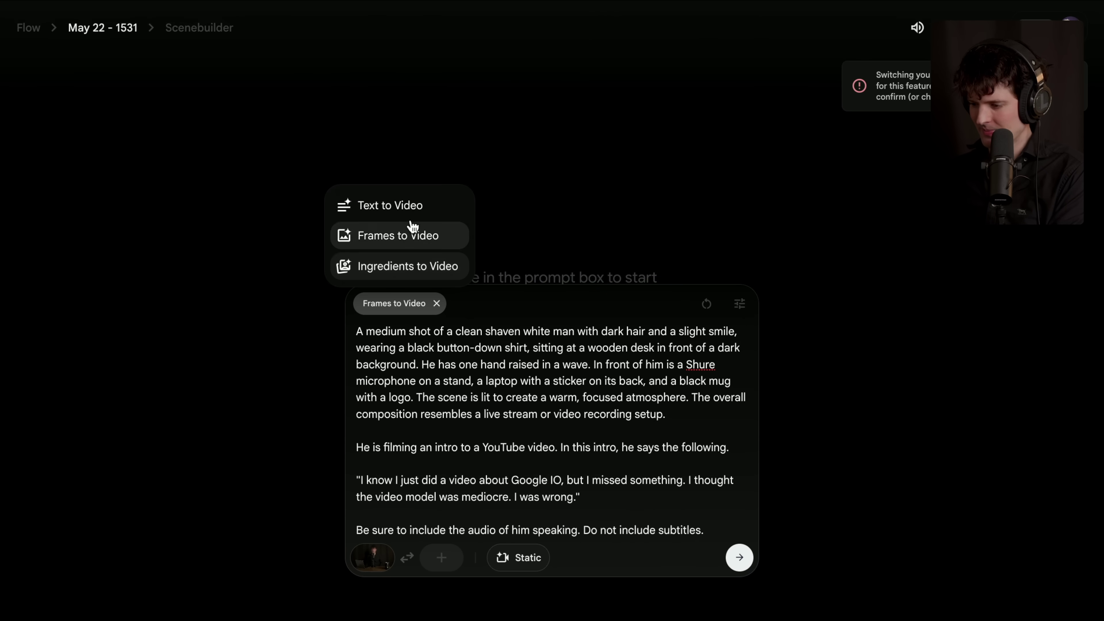
left_click(389, 208)
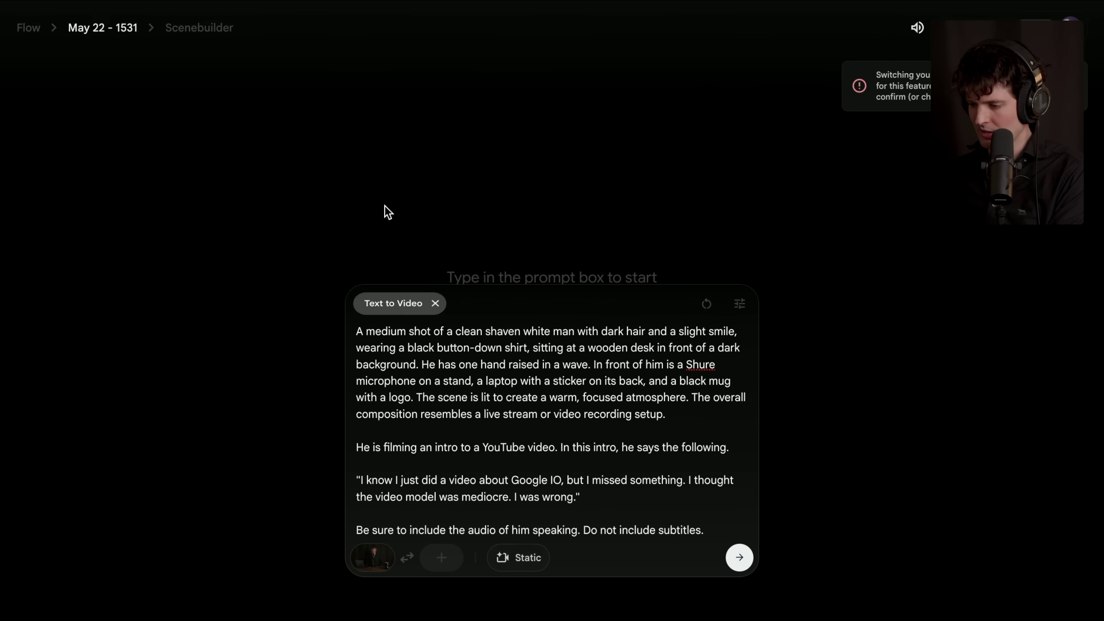
- Confirm Highest Quality is still selected in the generation settings and return to the prompt
left_click(739, 303)
left_click(626, 231)
left_click(557, 426)
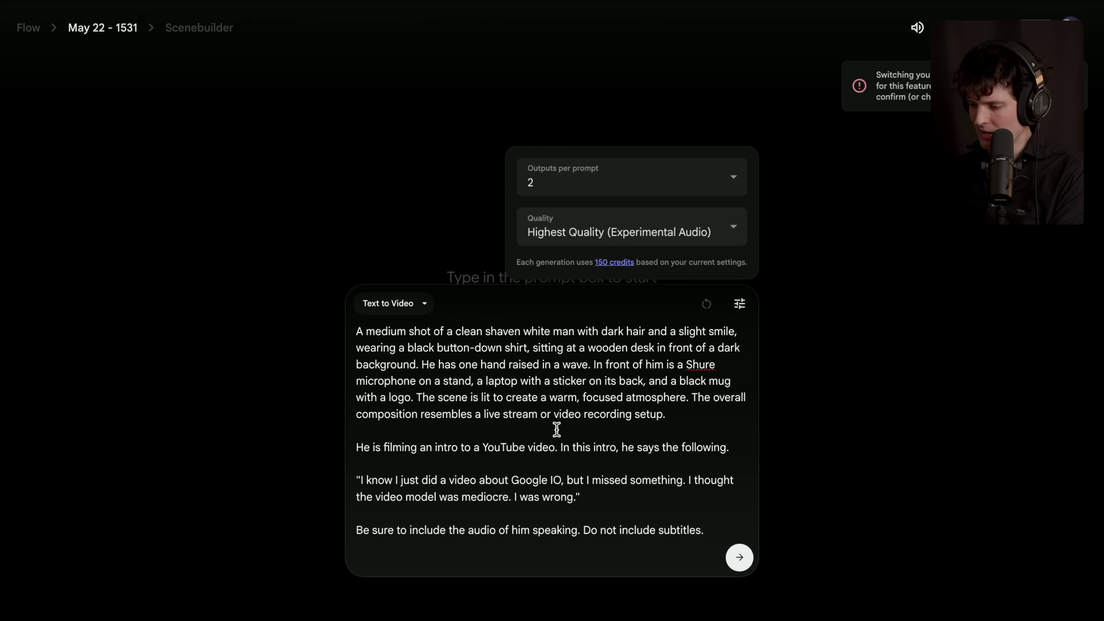
left_click(549, 447)
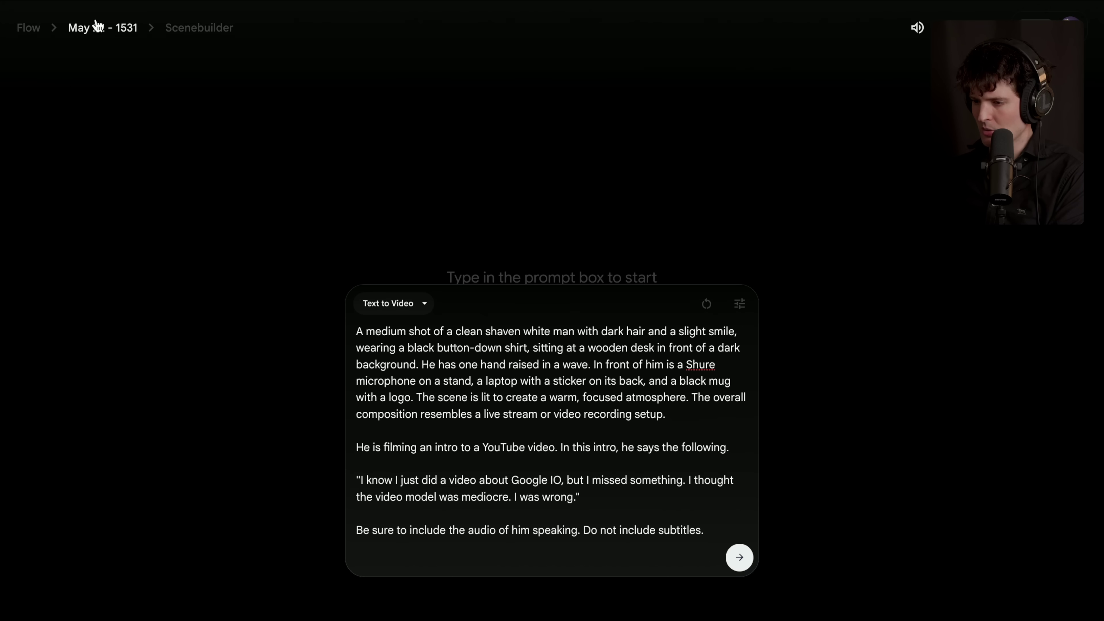
- Return to the projects list, open the May 21 - 0237 race car clip and pause it
left_click(29, 27)
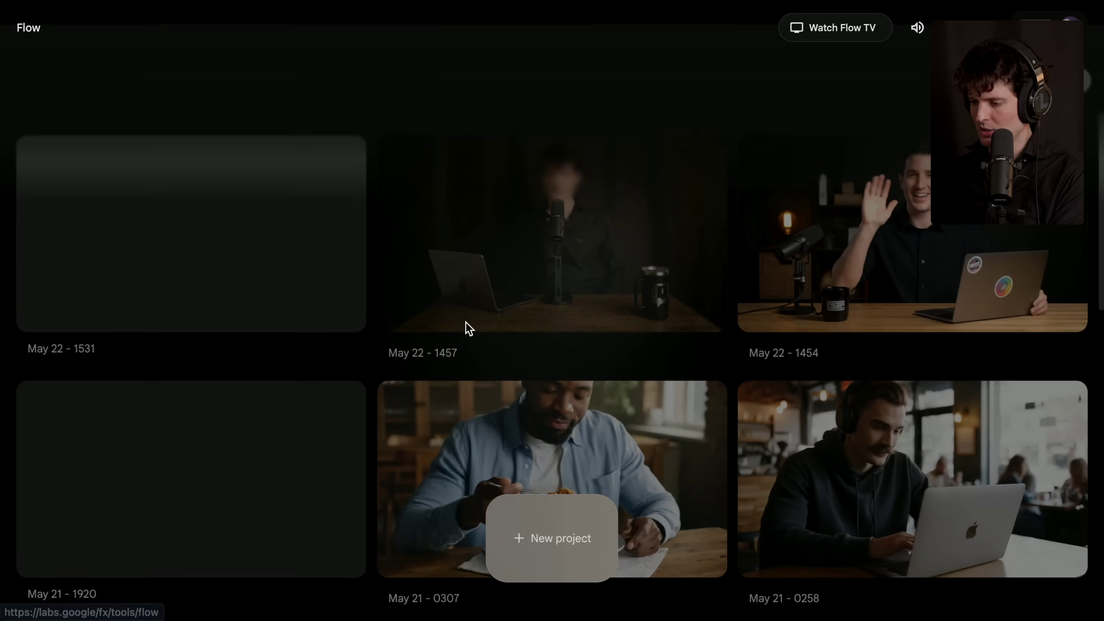
scroll(739, 282, "down", 12)
scroll(776, 273, "down", 7)
scroll(777, 271, "up", 9)
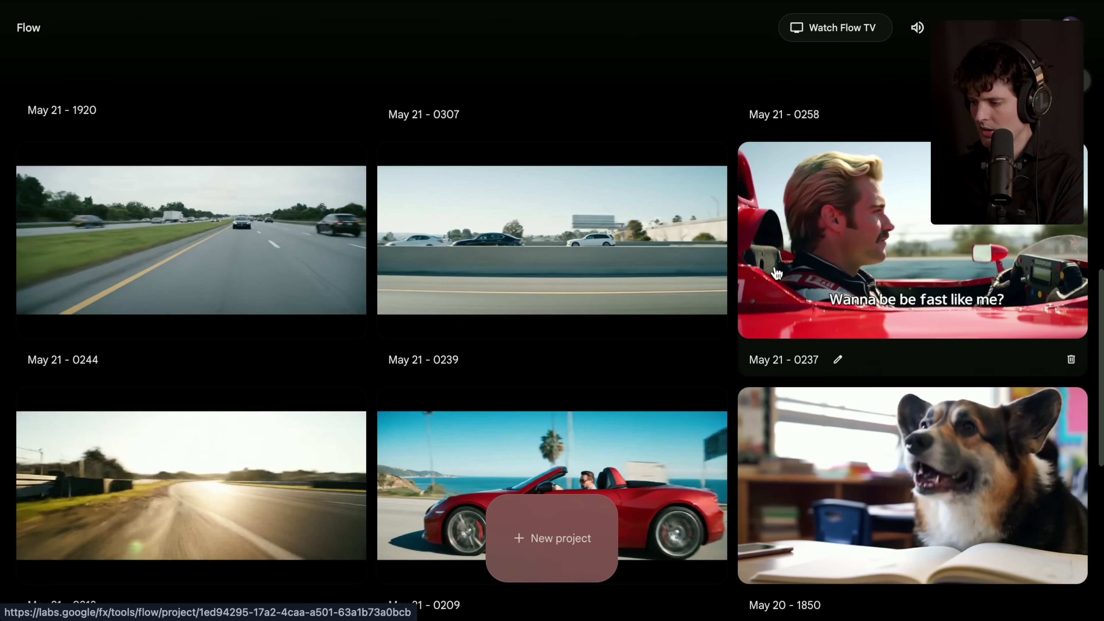
left_click(777, 274)
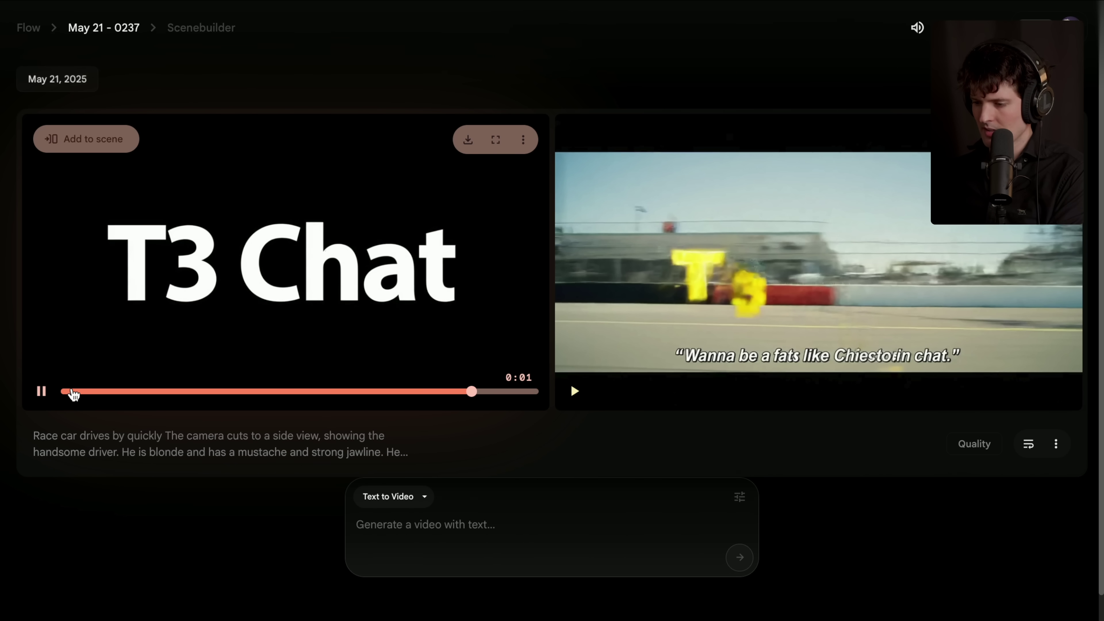
left_click(41, 393)
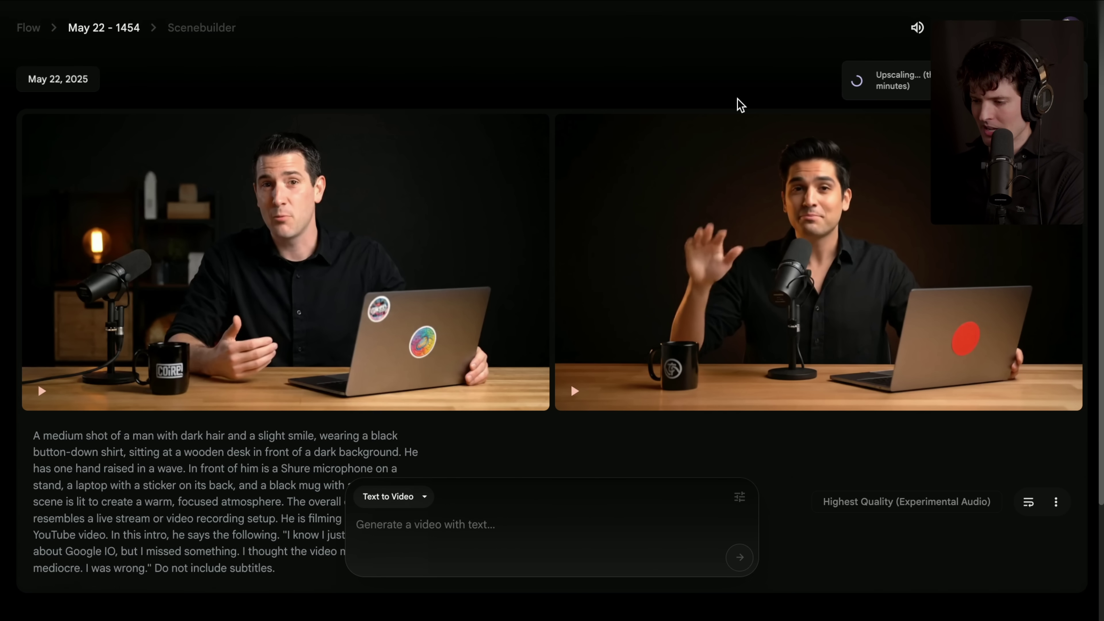
- Request the Upscaled (1080p) download for the left presenter clip
mouse_move(513, 142)
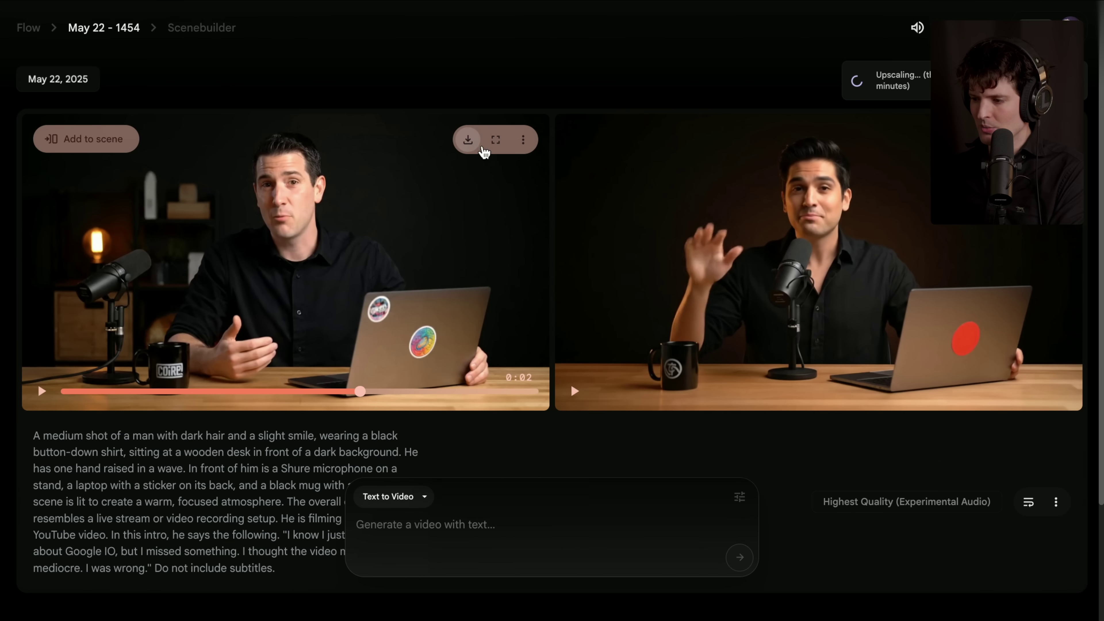
left_click(467, 140)
left_click(468, 138)
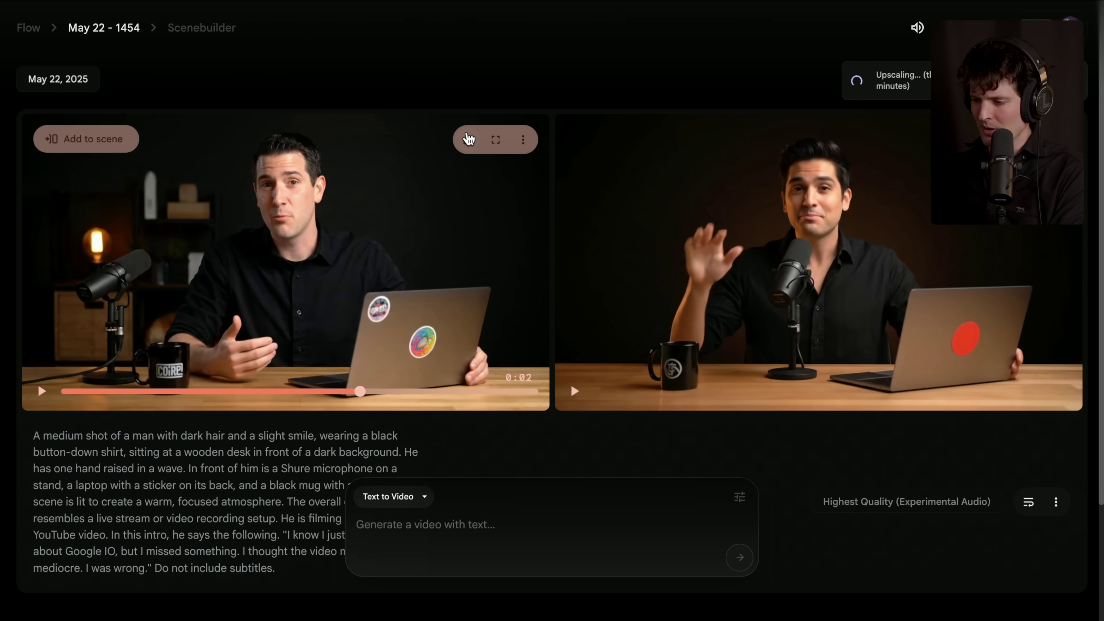
left_click(468, 139)
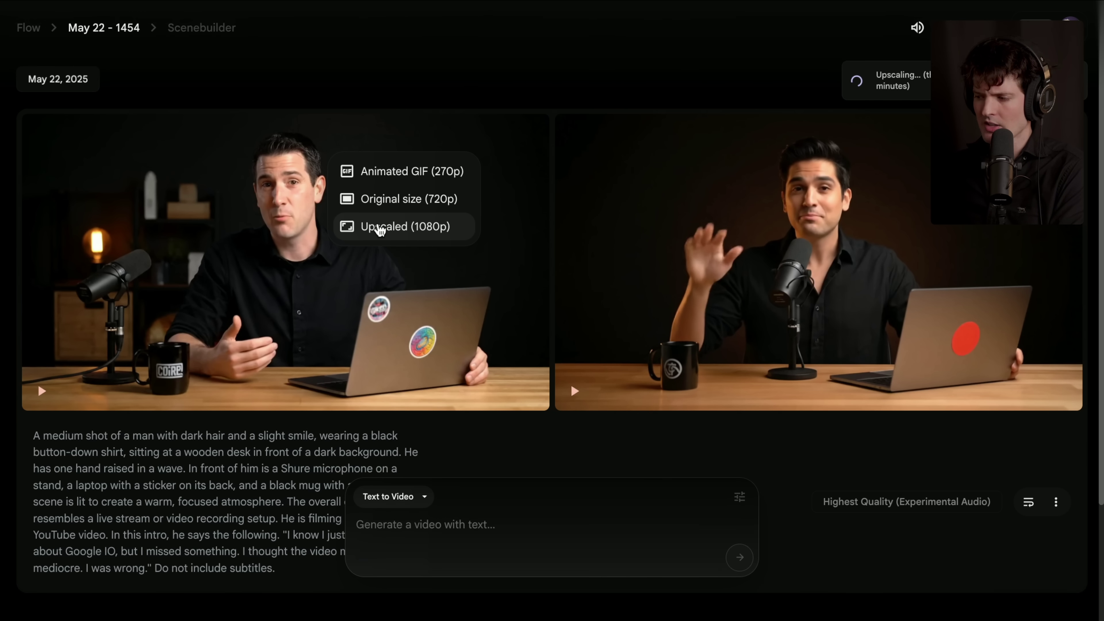
left_click(385, 227)
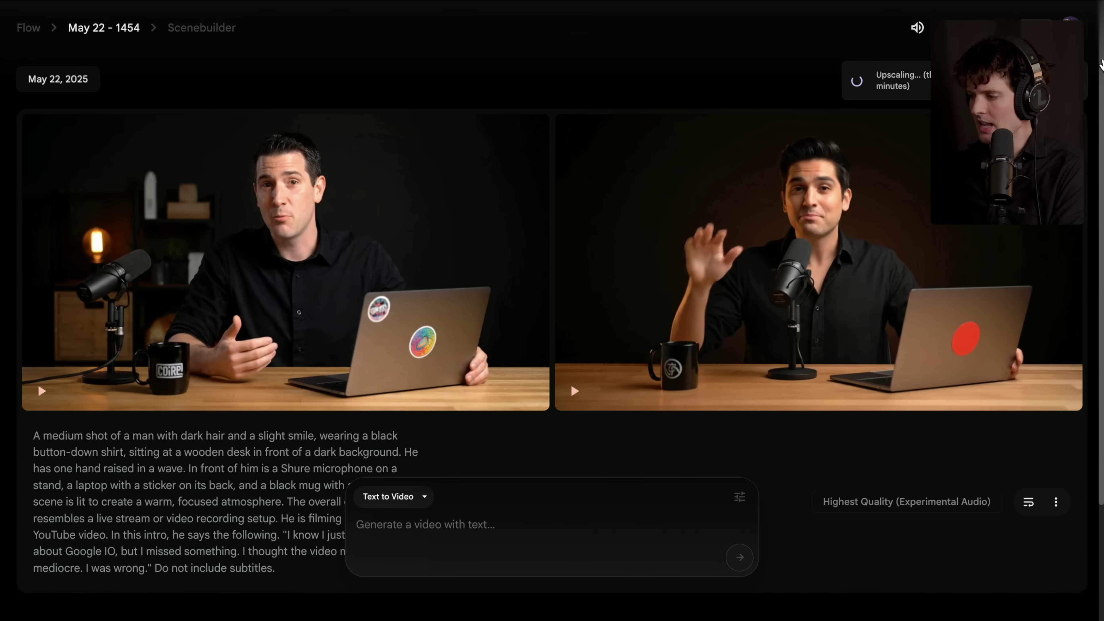
- Exit full screen and zoom in to read the Upscaling progress toast
left_click(57, 38)
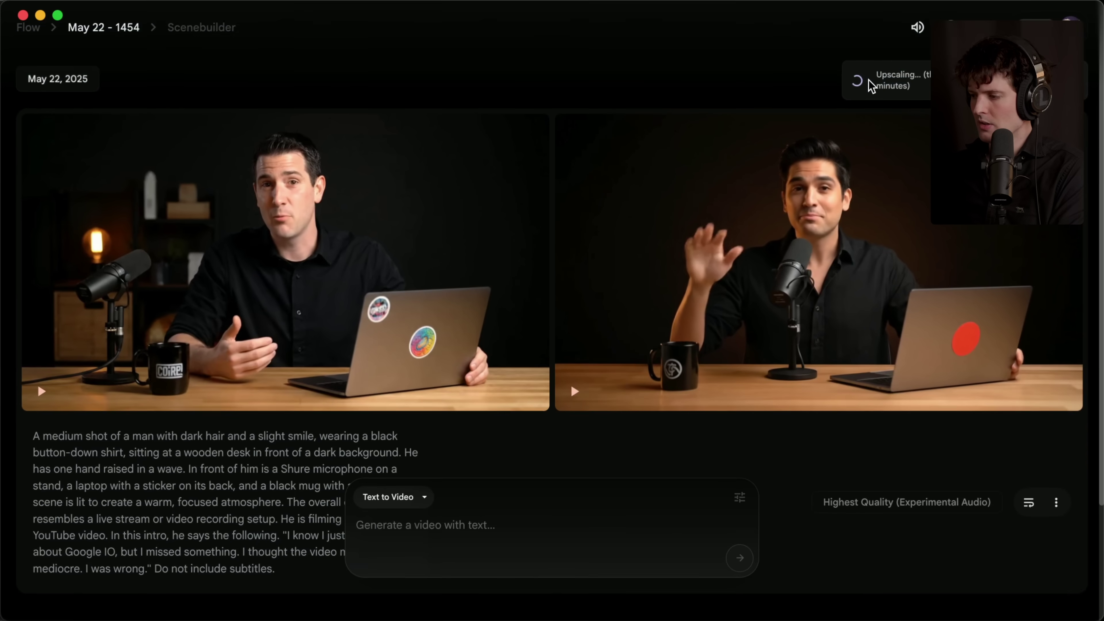
scroll(870, 144, "up", 10)
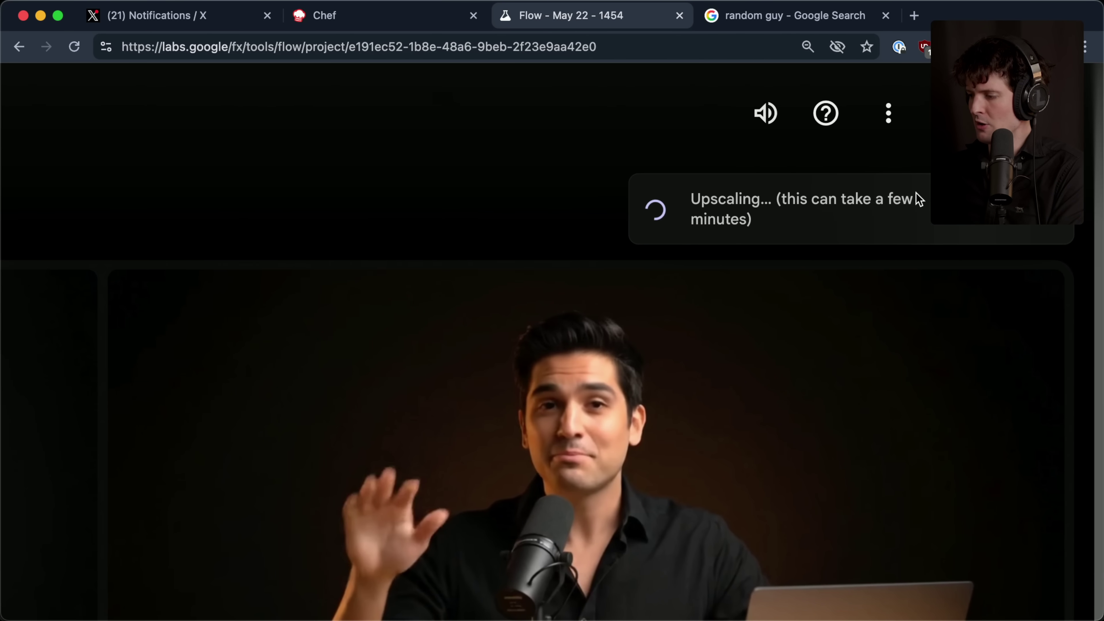
scroll(916, 193, "left", 5)
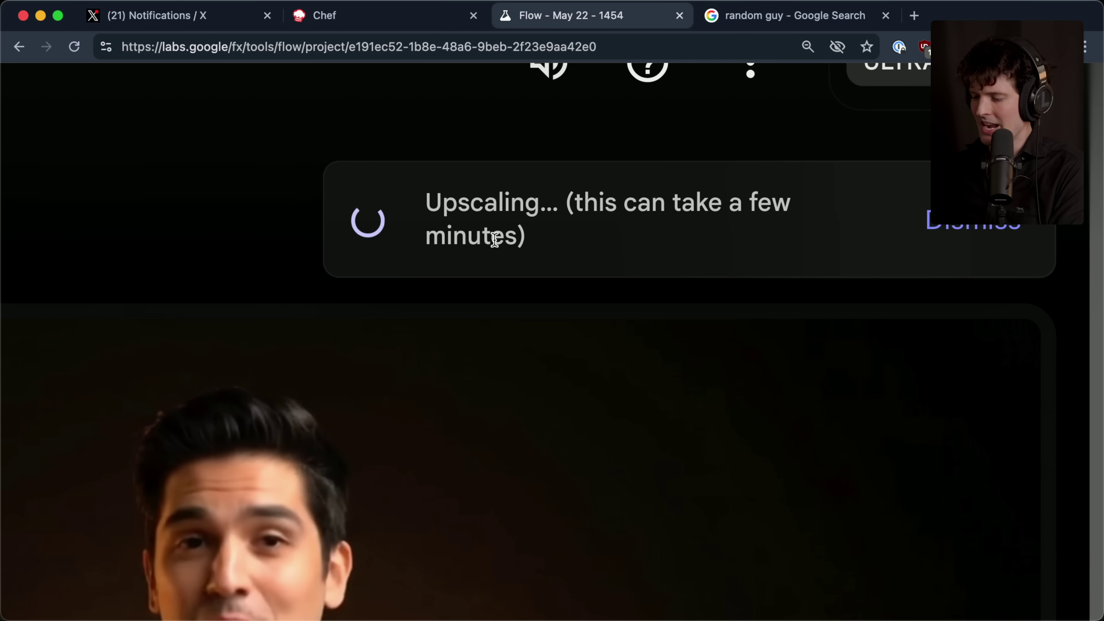
scroll(475, 243, "down", 10)
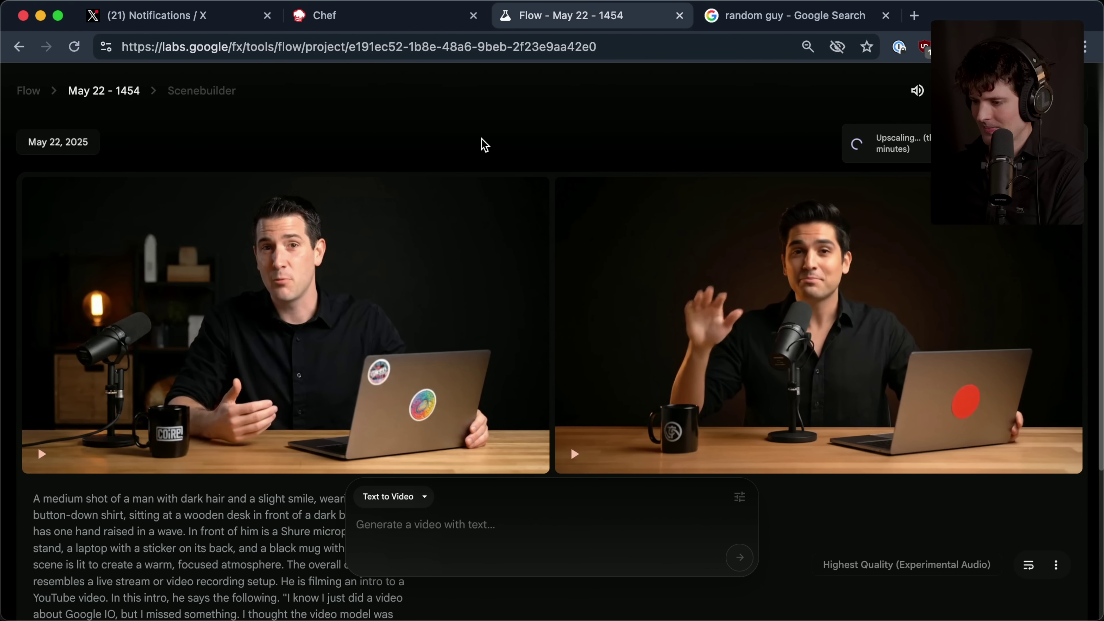